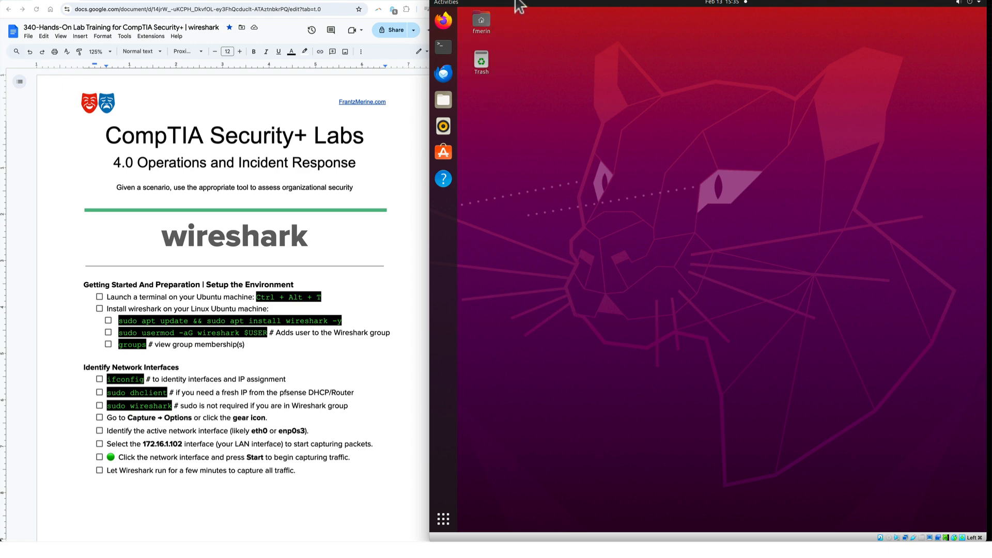
- Look over the Kali machine, the lab network diagram and the Wireshark lab guide
mouse_move(523, 1)
mouse_down()
mouse_move(538, 0)
mouse_move(518, 1)
mouse_up()
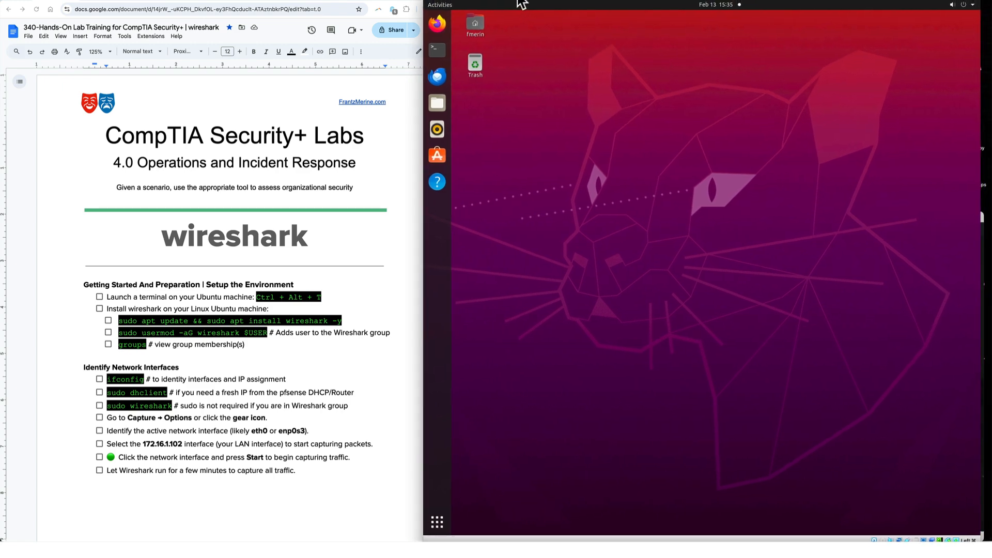
click(983, 266)
click(135, 0)
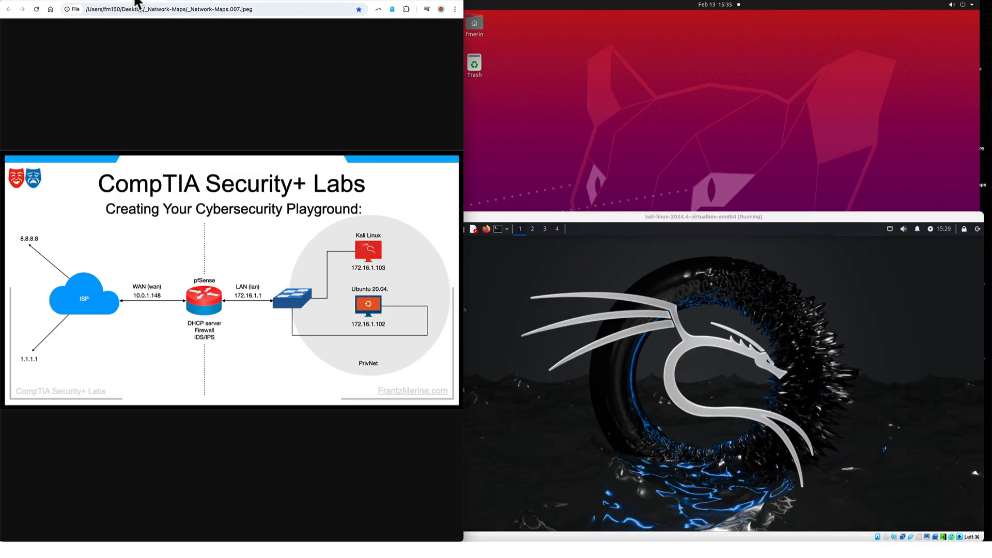
click(595, 145)
click(66, 3)
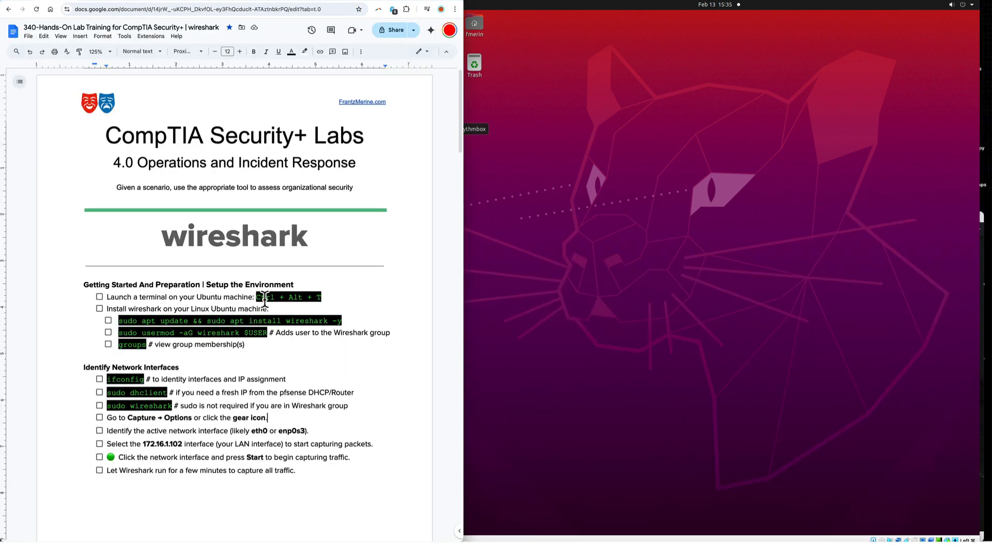
- Open a terminal in the Desktop folder from the desktop context menu and maximize it
right_click(671, 192)
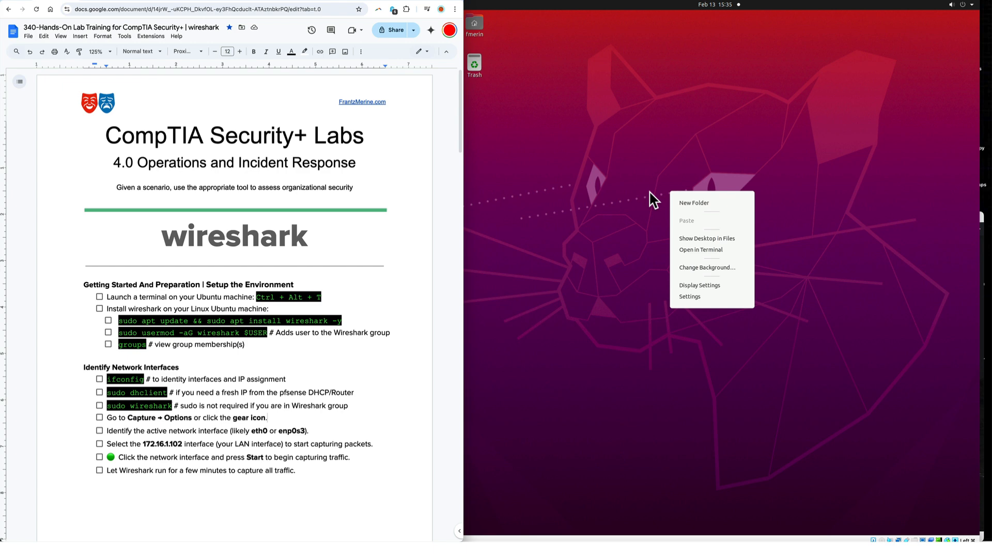
click(508, 226)
right_click(538, 211)
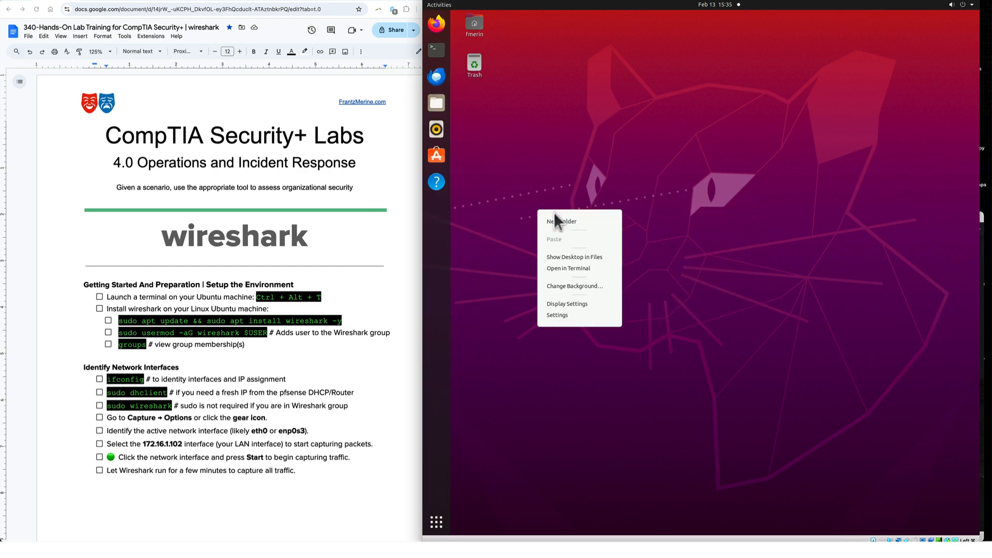
click(579, 270)
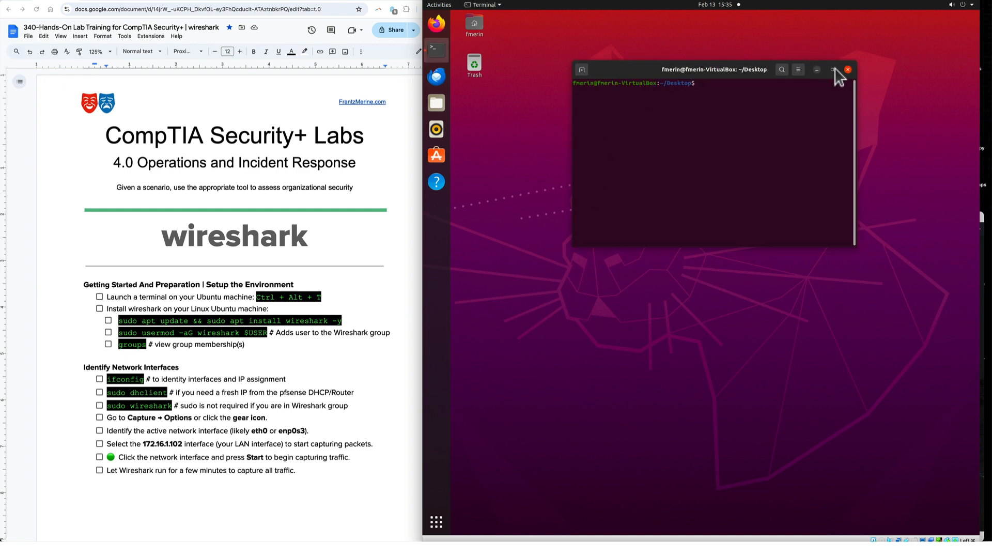
click(833, 69)
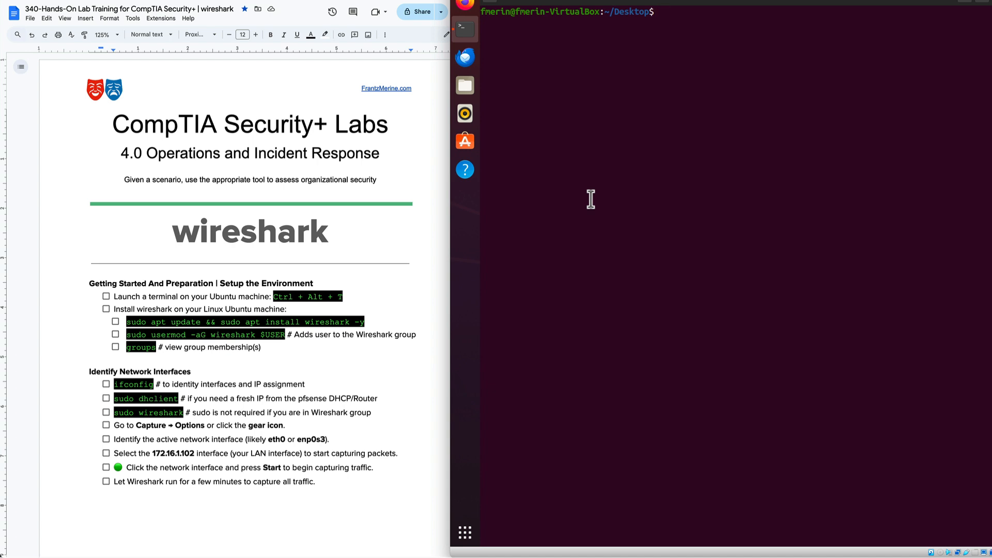
- Run sudo apt update, entering the administrator password
text(sudo apt update)
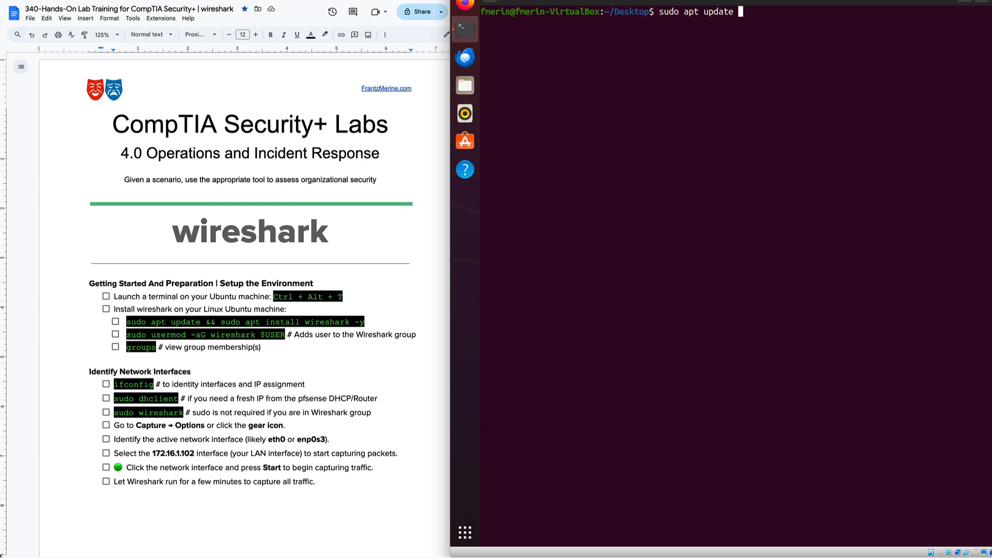
key(Return)
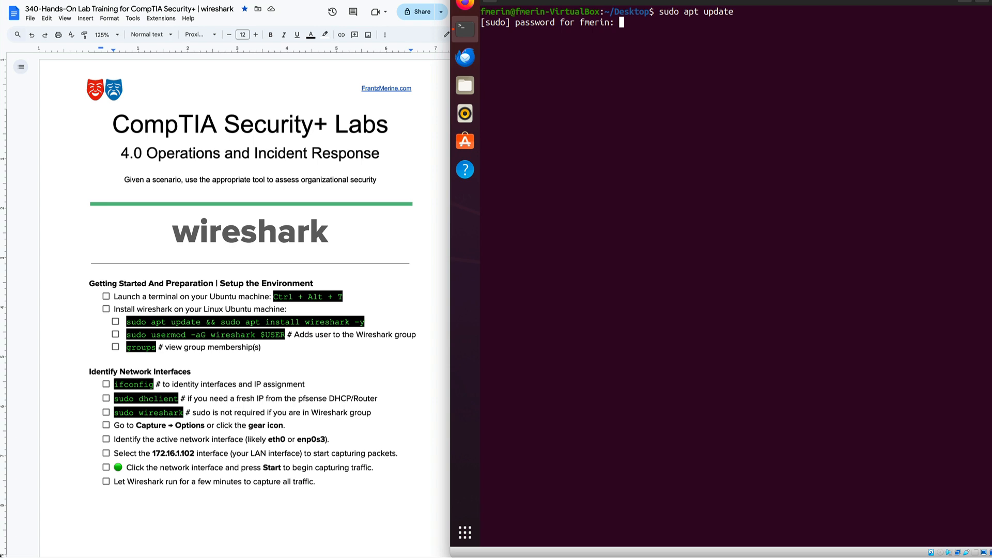
key(Return)
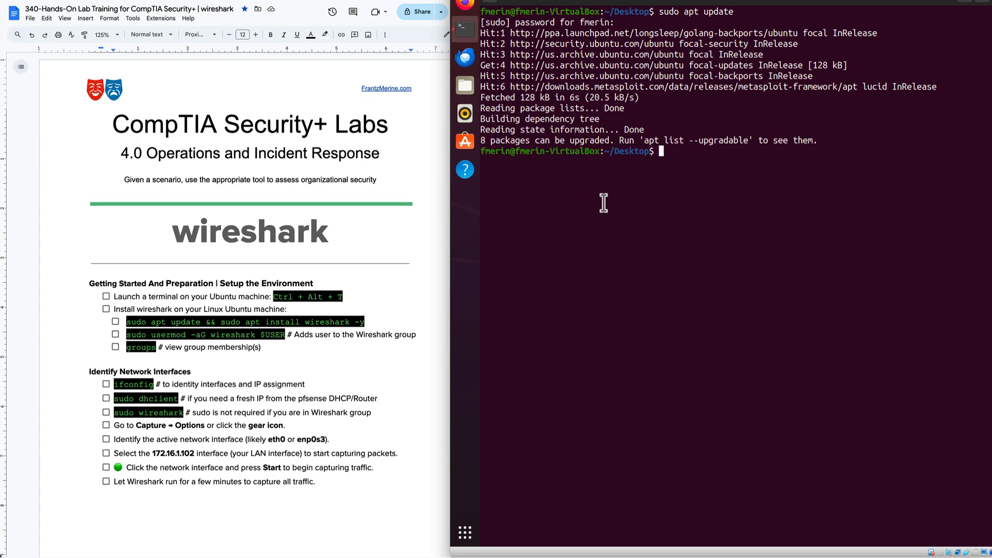
- Install Wireshark with apt install wireshark -y and confirm 3.2.3-1 is already newest
text(s)
text(udo apt isnstall wires)
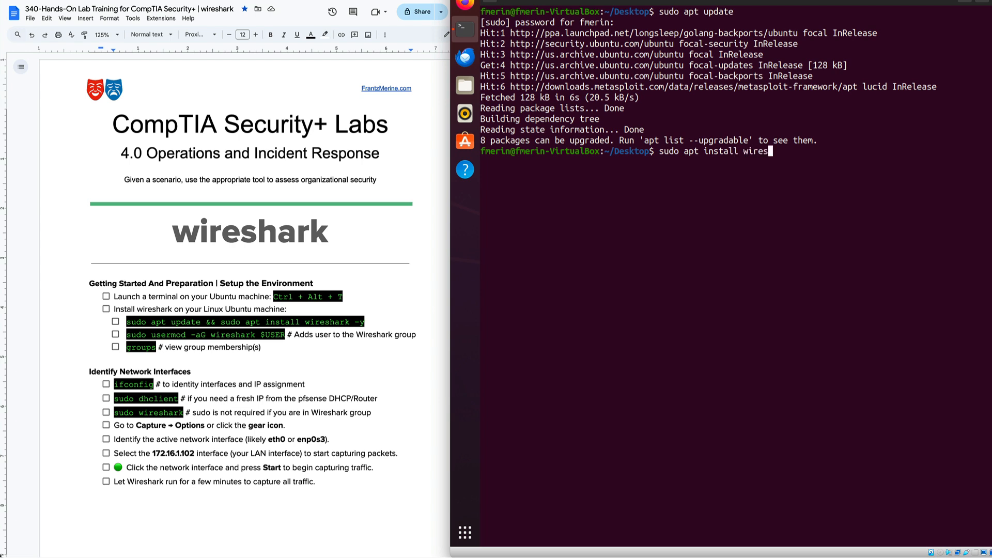
text(hark -y)
key(Return)
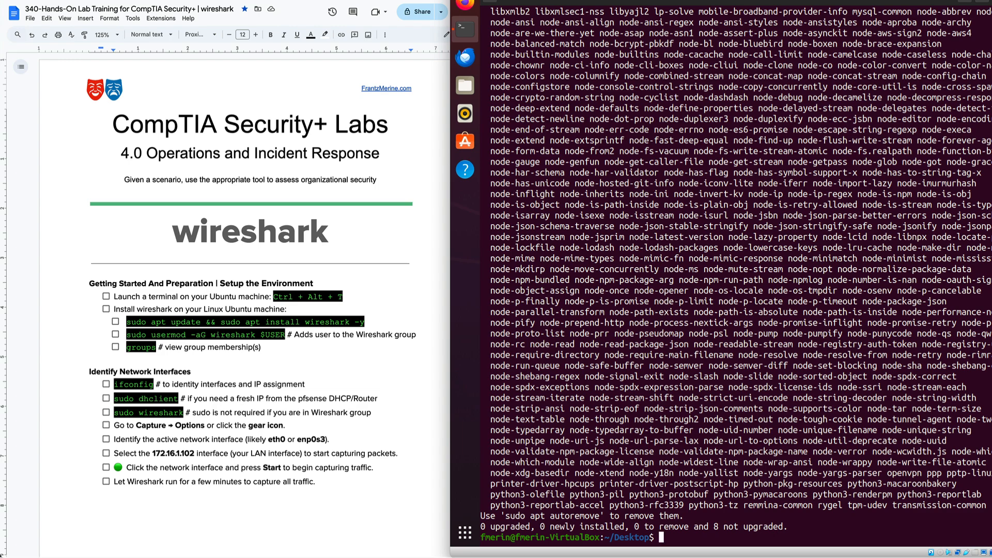
scroll(617, 172, up, 8)
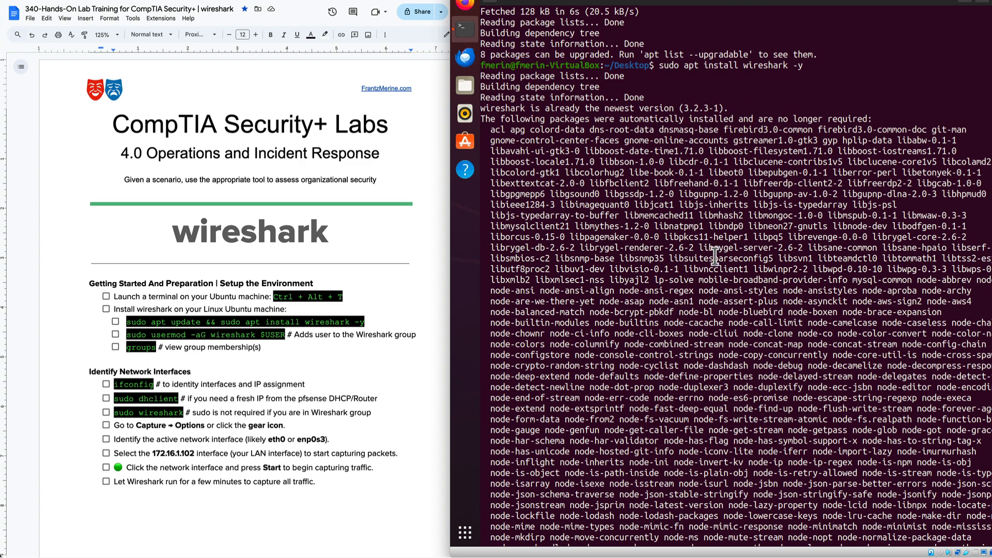
scroll(716, 261, down, 8)
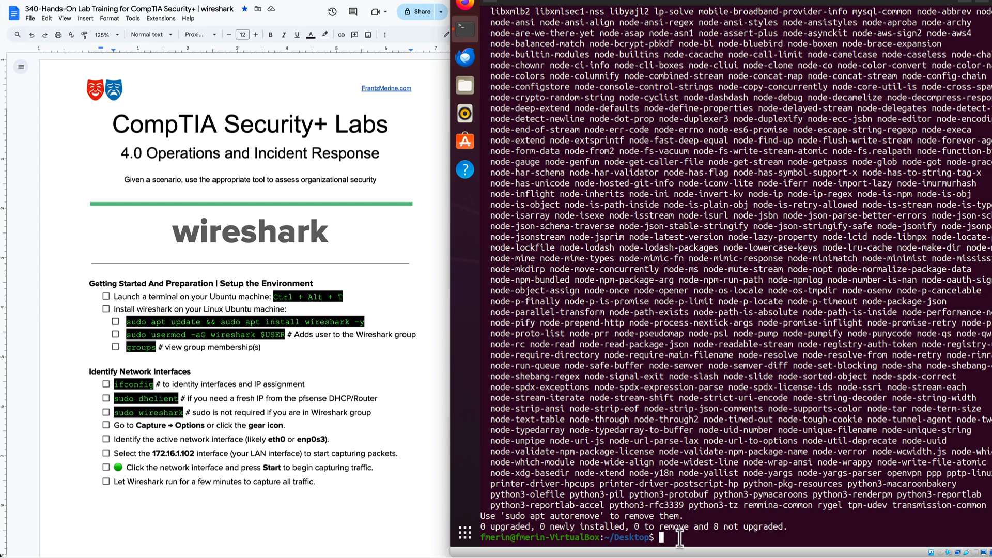
- Clear the screen and list the user's groups, confirming wireshark is among them
text(clear)
key(Return)
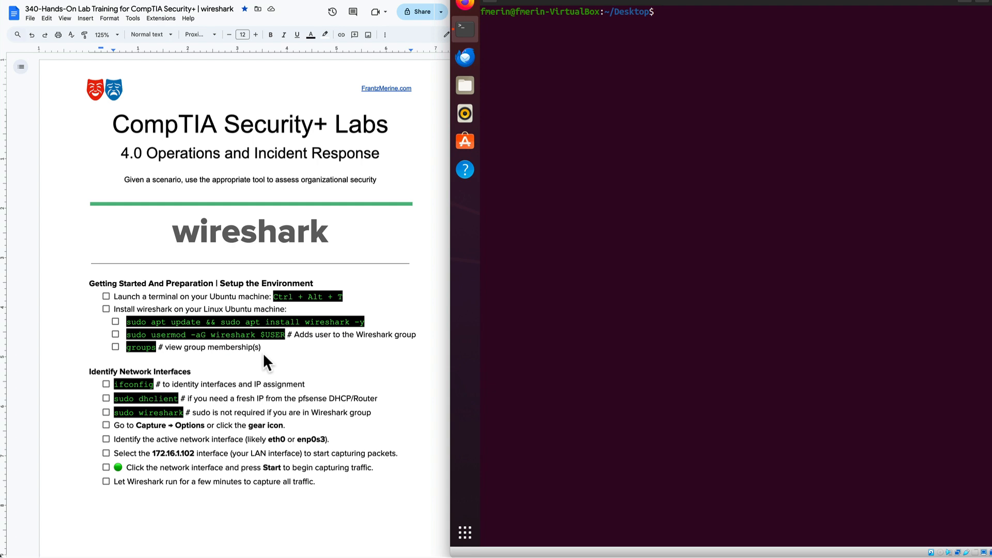
click(284, 335)
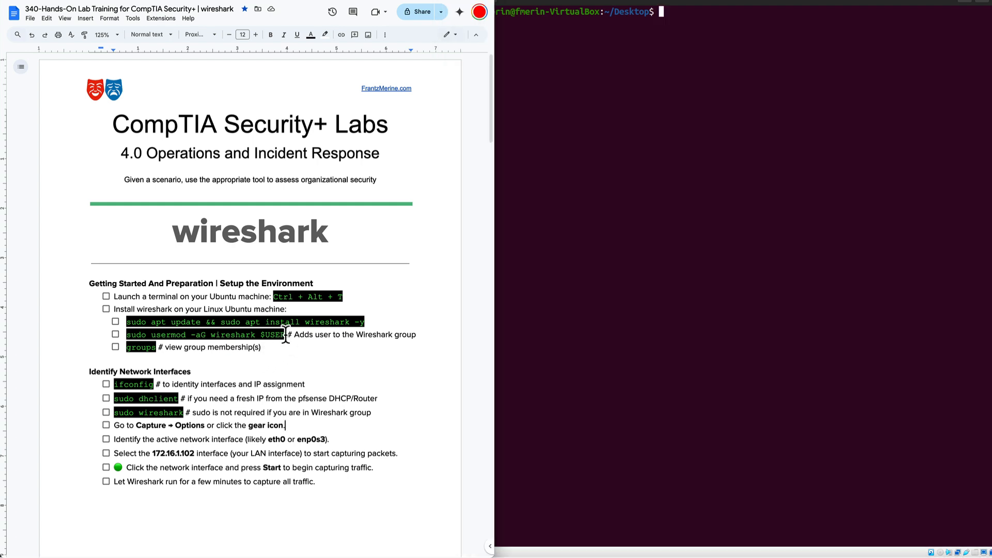
click(726, 87)
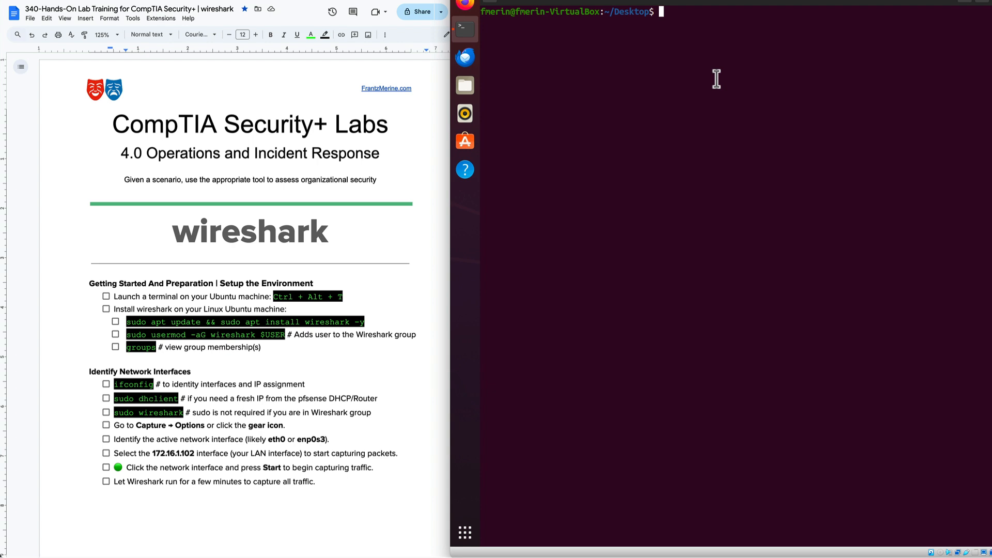
text(groups)
key(Return)
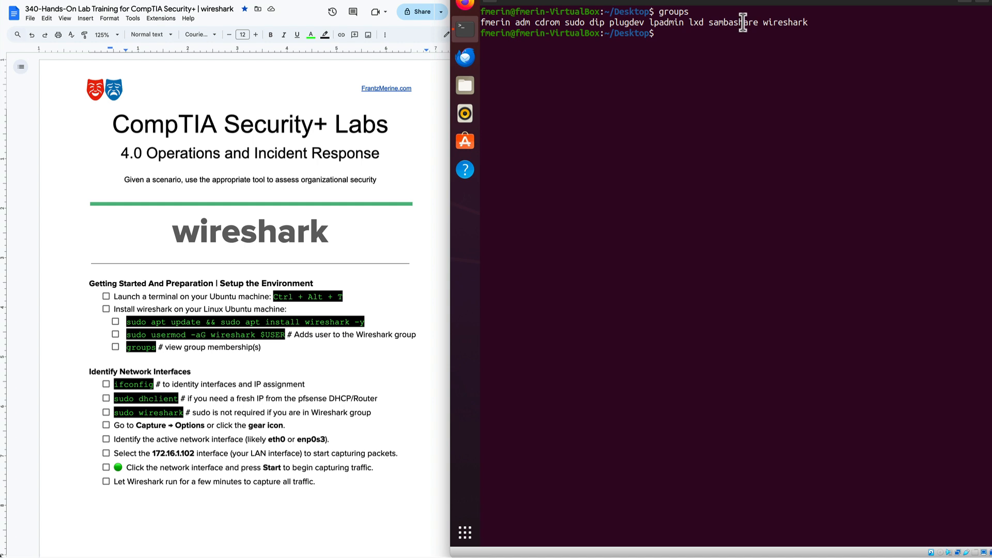
- Copy sudo usermod -aG wireshark $USER from the guide and run it in the terminal
click(228, 318)
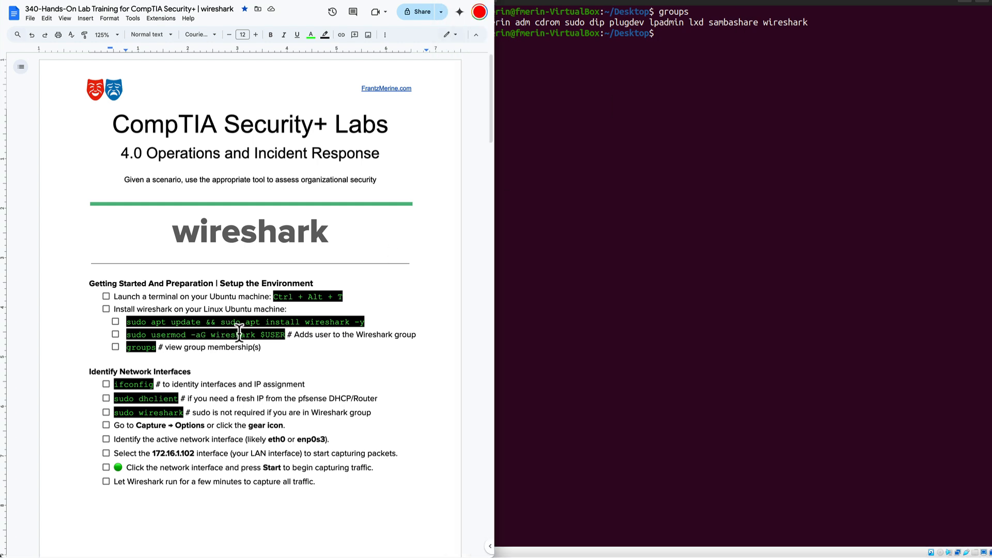
drag(286, 335, 124, 337)
key(ctrl+c)
click(697, 124)
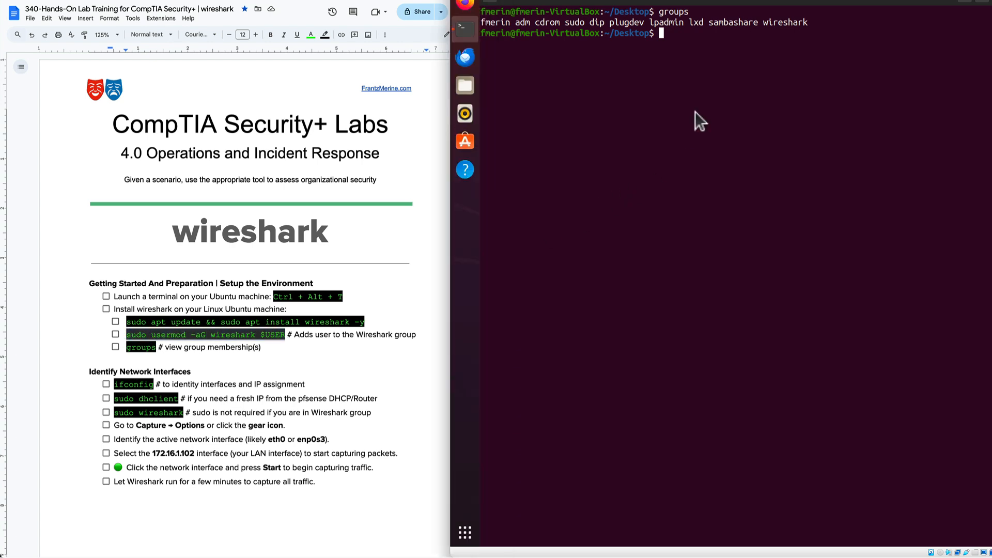
key(ctrl+shift+v)
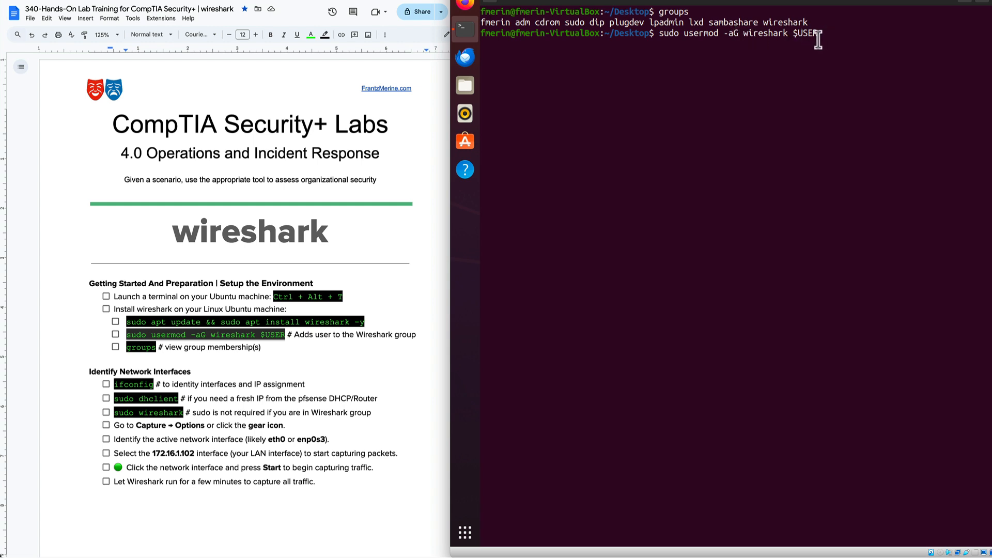
key(Return)
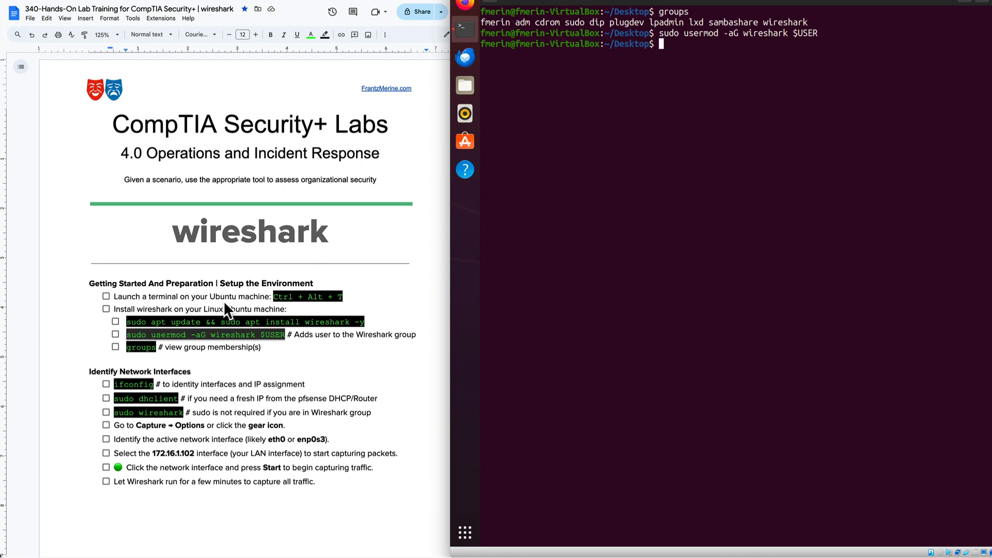
- Tick off the terminal, install, apt, usermod and groups items in the lab guide
click(106, 294)
click(106, 297)
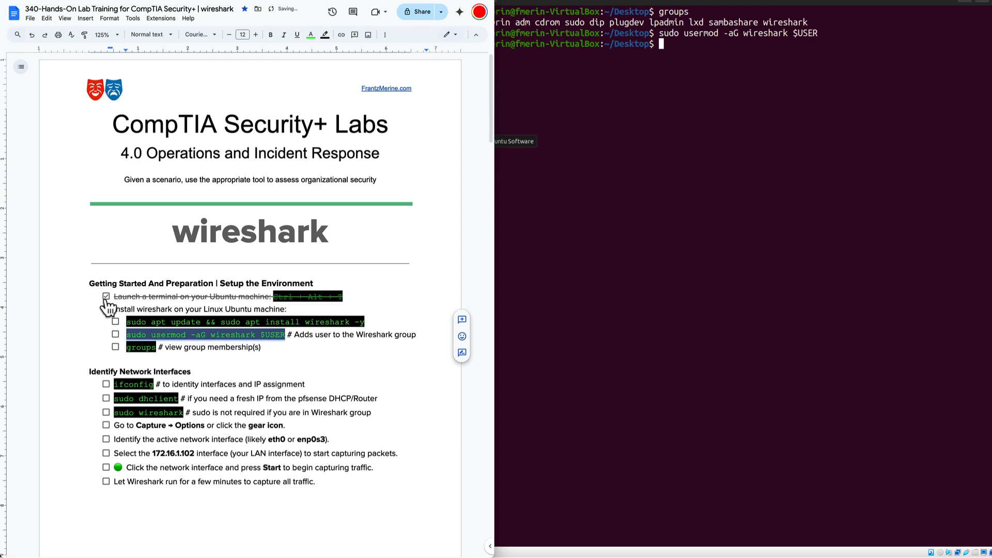
click(106, 309)
click(116, 322)
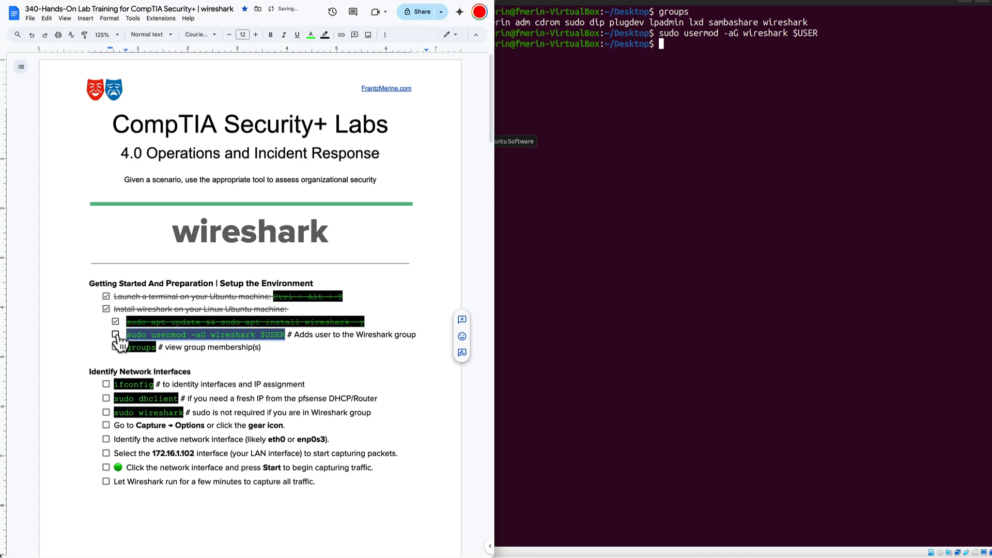
click(115, 334)
click(115, 346)
scroll(191, 387, down, 3)
scroll(195, 394, down, 3)
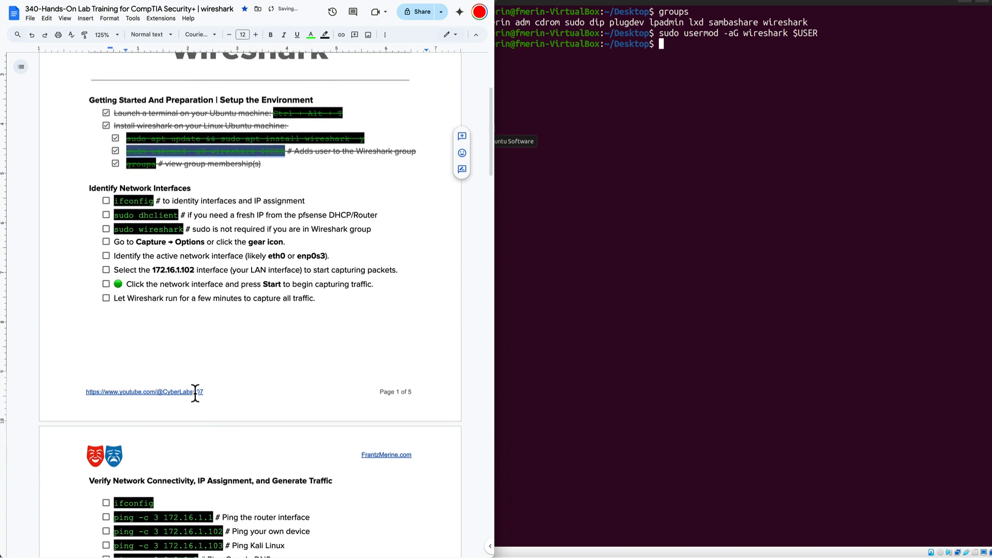
- Run ifconfig and highlight enp0s3, its 172.16.1.102 address and MAC 08:00:27:79:1c:a9
click(707, 144)
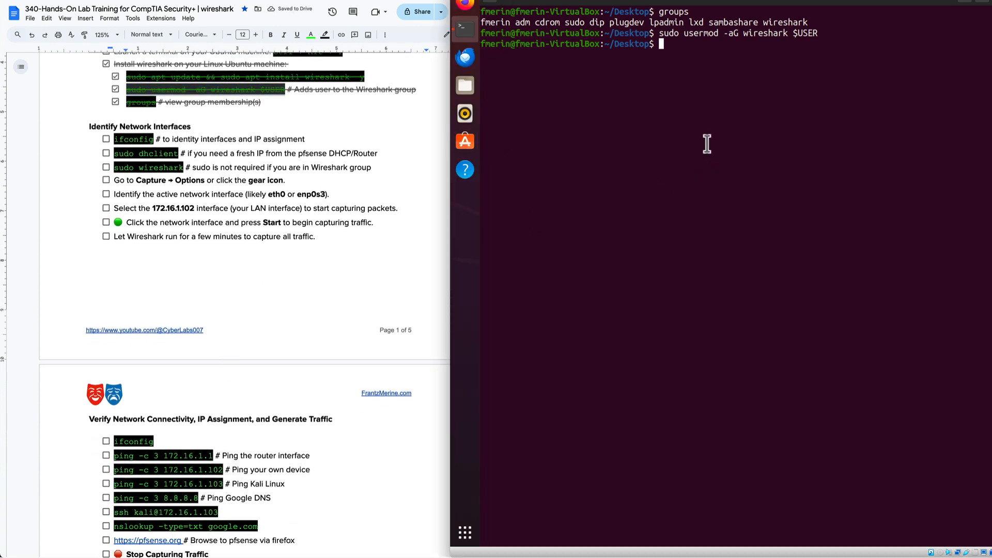
text(ifconfig)
key(Return)
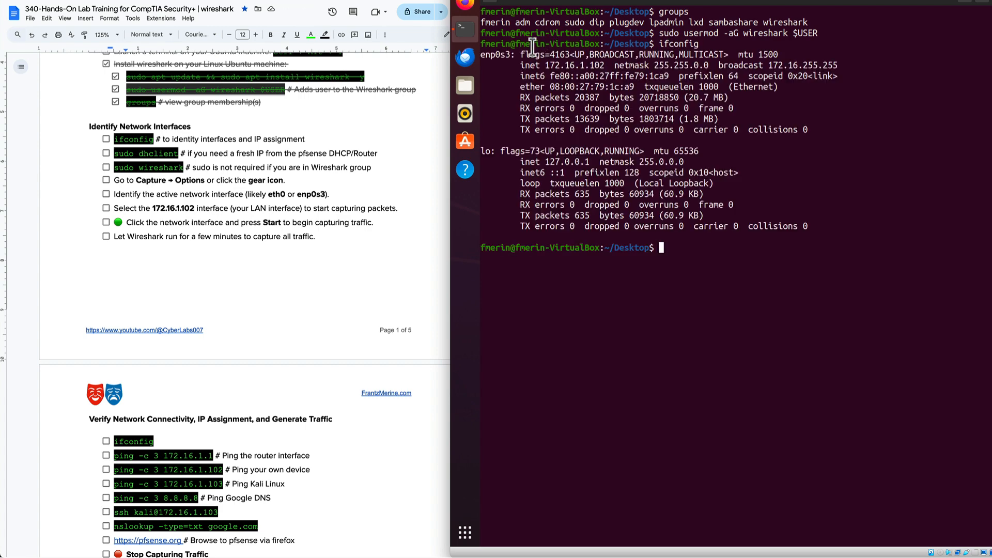
drag(512, 54, 480, 55)
drag(610, 65, 523, 65)
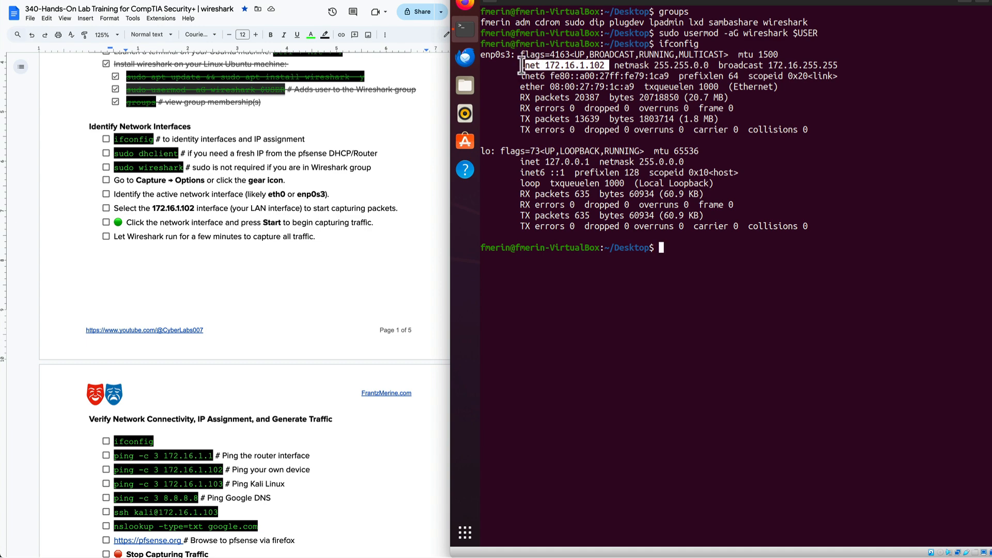
click(647, 72)
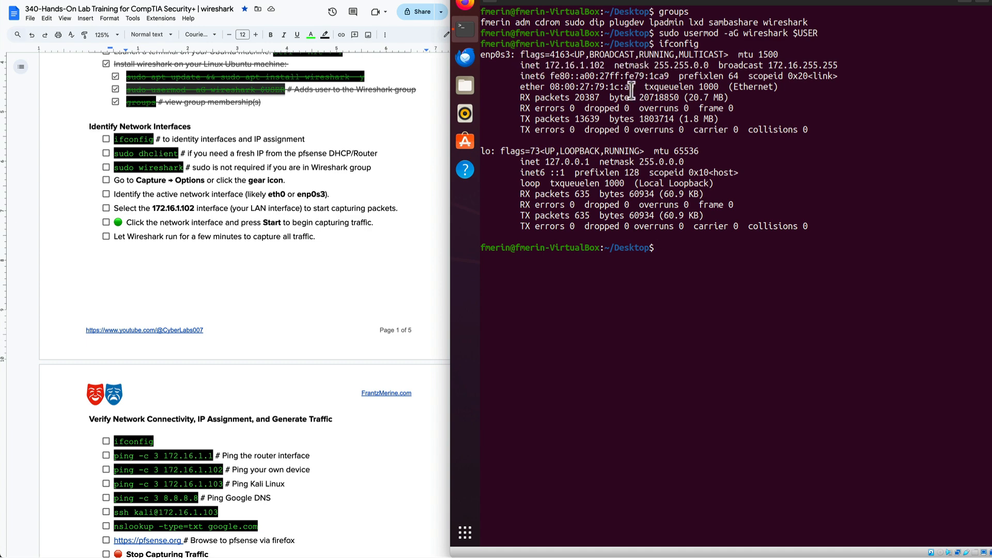
drag(635, 86, 549, 88)
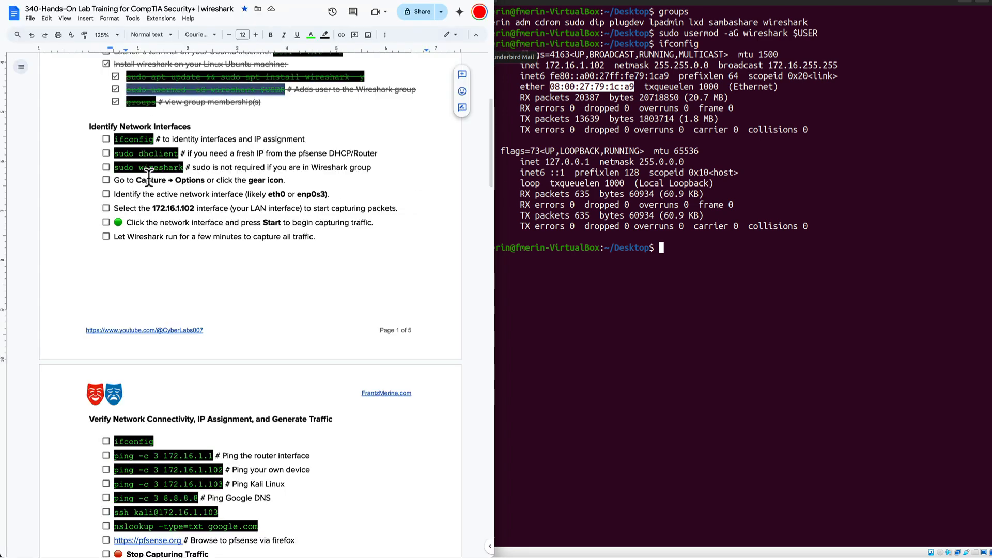
- Mark the ifconfig and sudo dhclient steps done in the lab guide
click(679, 282)
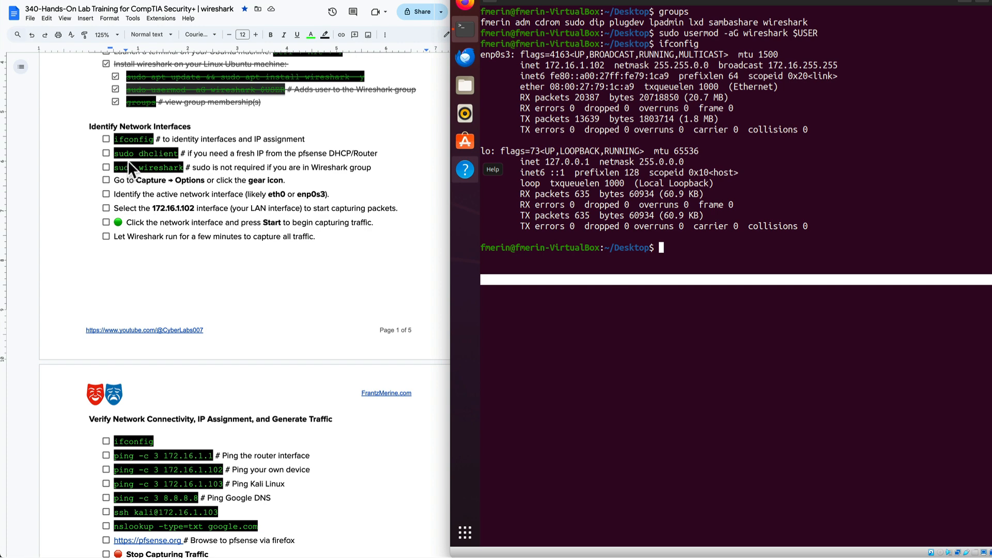
click(106, 137)
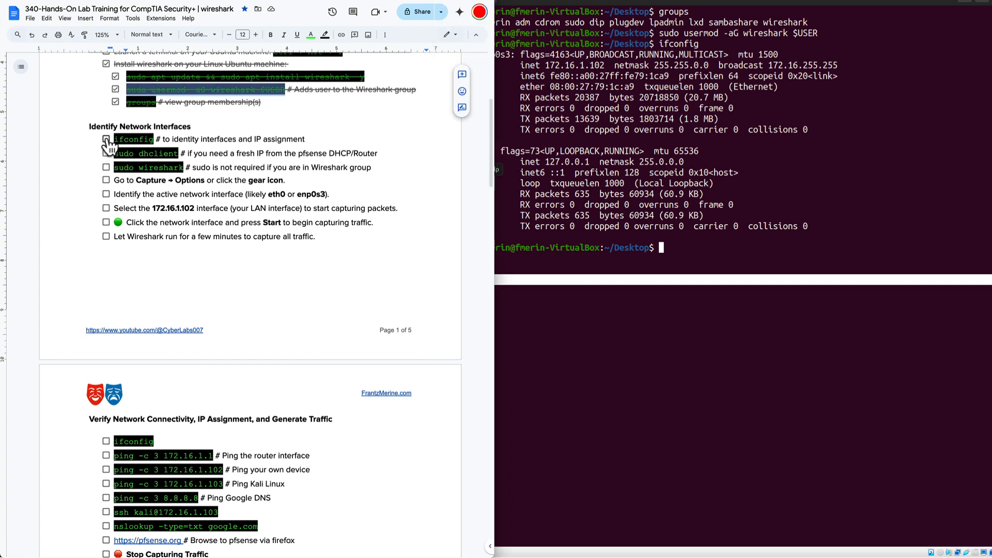
click(106, 139)
click(106, 153)
click(693, 258)
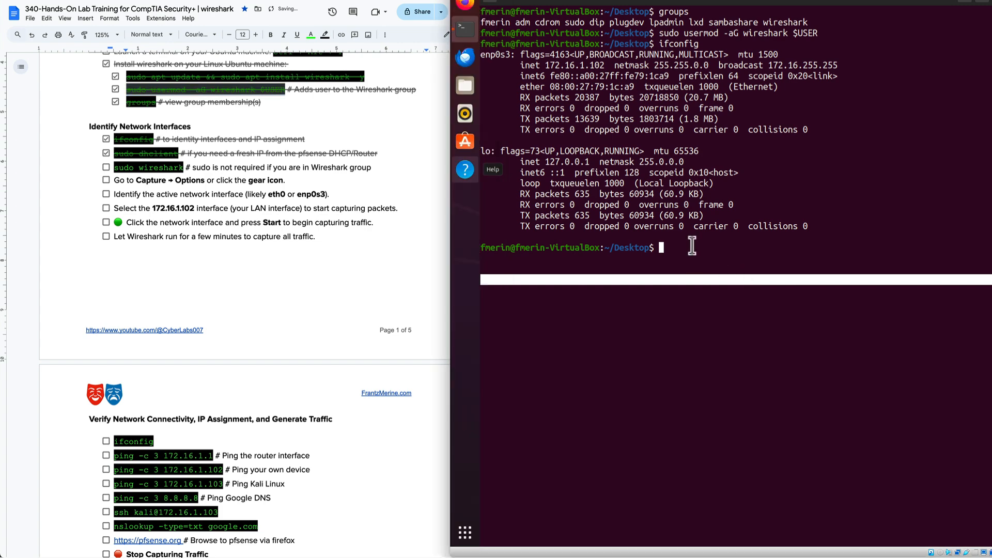
- Launch wireshark from the terminal with Tab completion, quit it via File > Quit, and clear
text(wir)
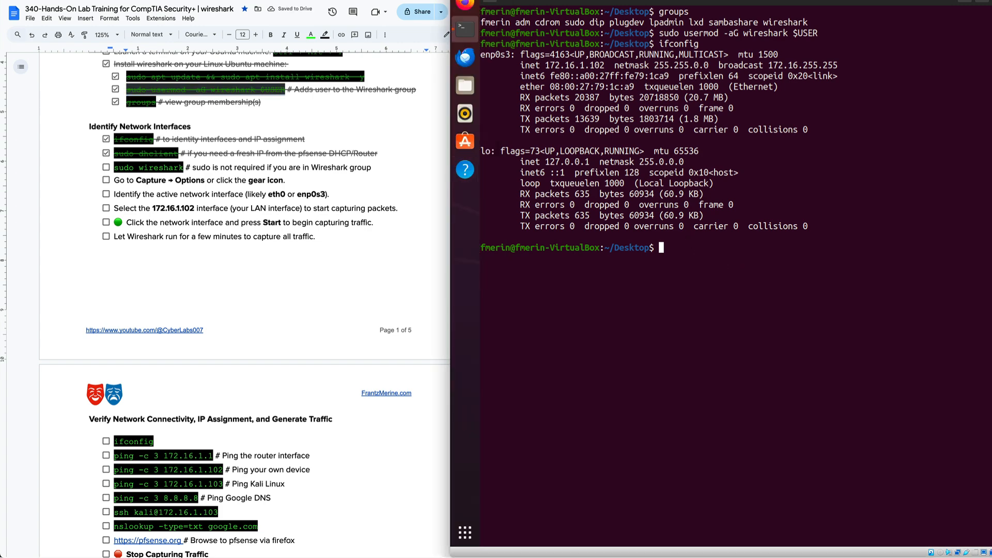
text(esh)
key(Tab)
key(Return)
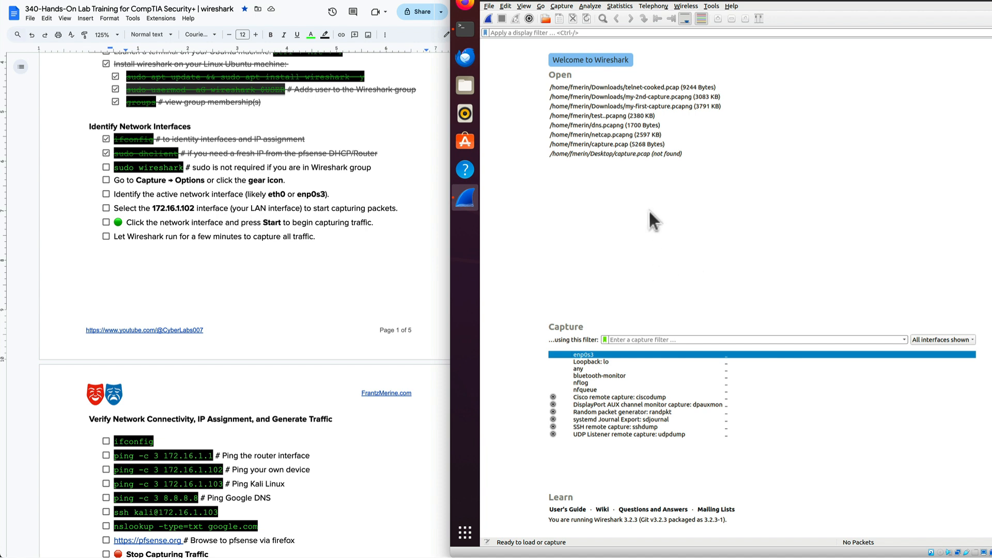
click(488, 6)
click(518, 174)
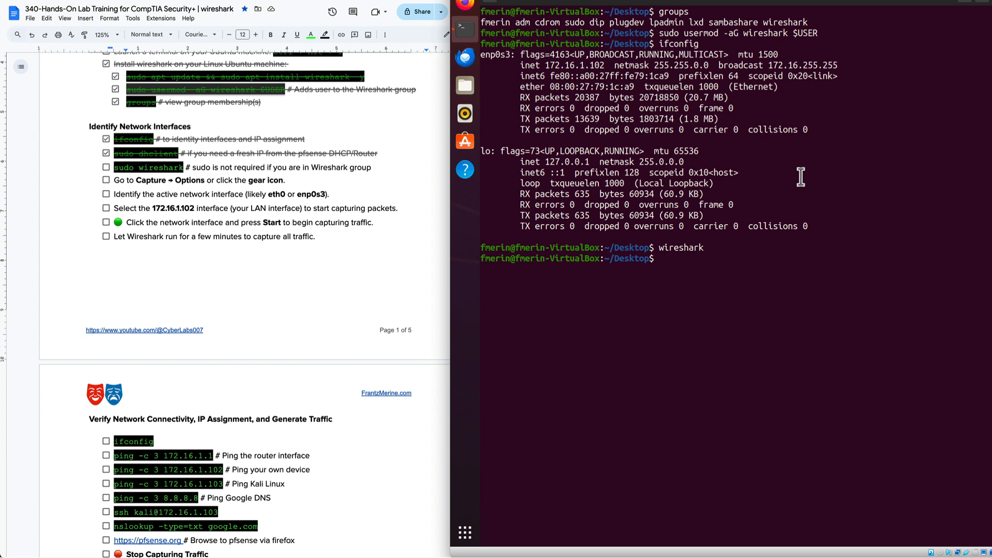
text(clear)
key(Return)
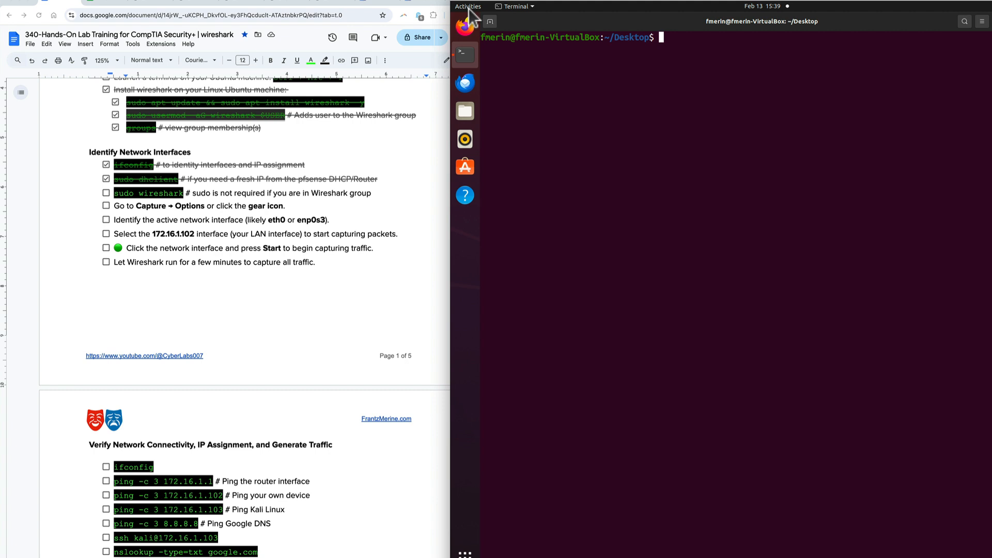
- Relaunch Wireshark by searching 'wire' in Activities, reaching its welcome page
click(470, 5)
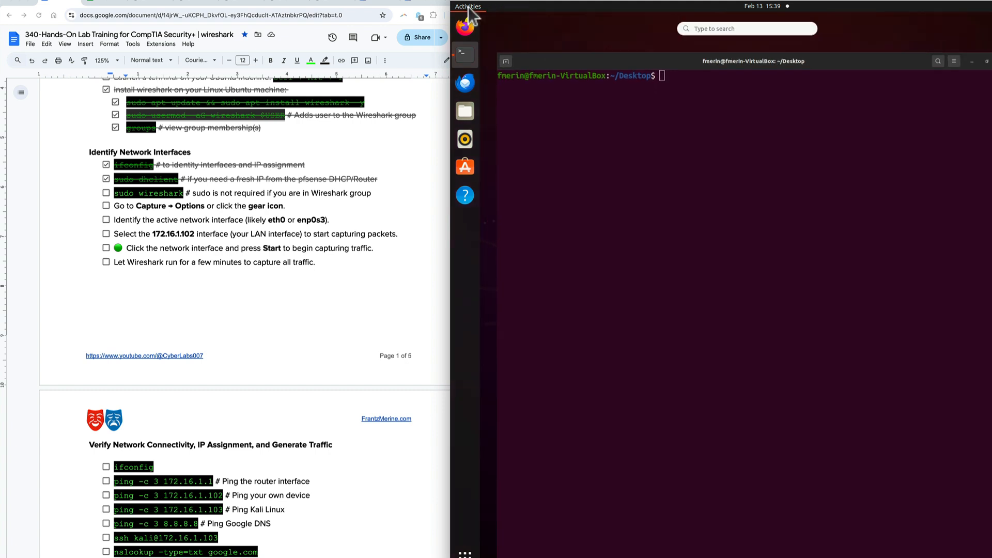
click(726, 28)
text(wire)
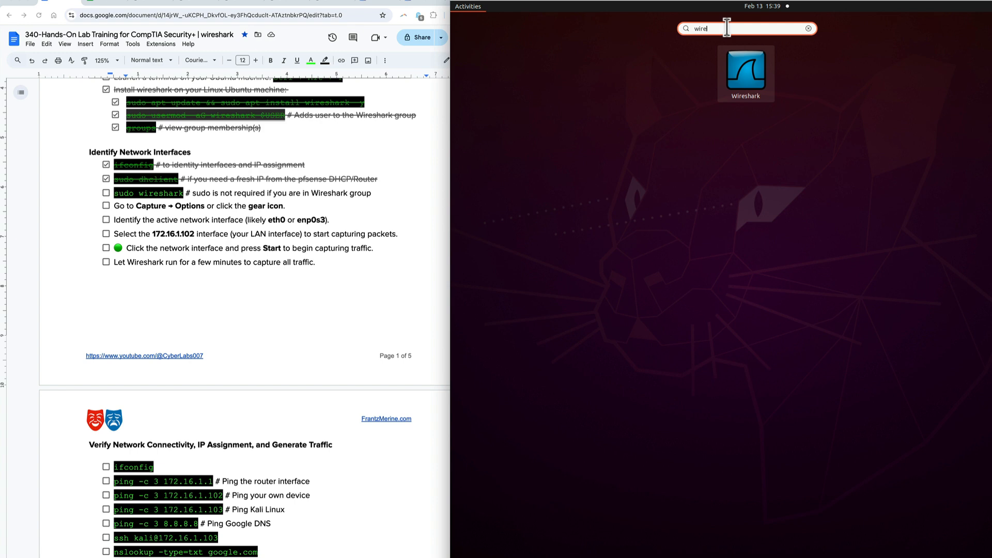
click(756, 78)
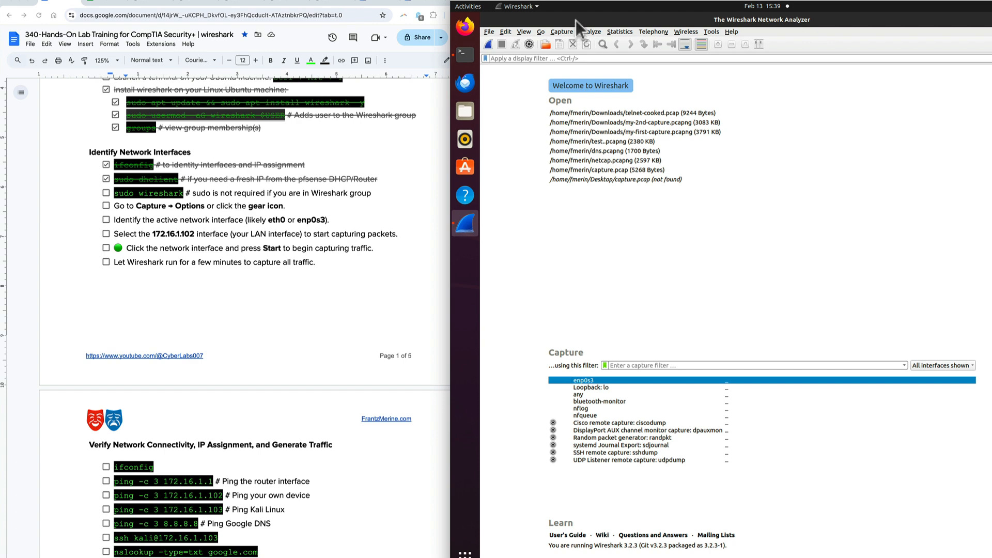
drag(575, 1, 584, 0)
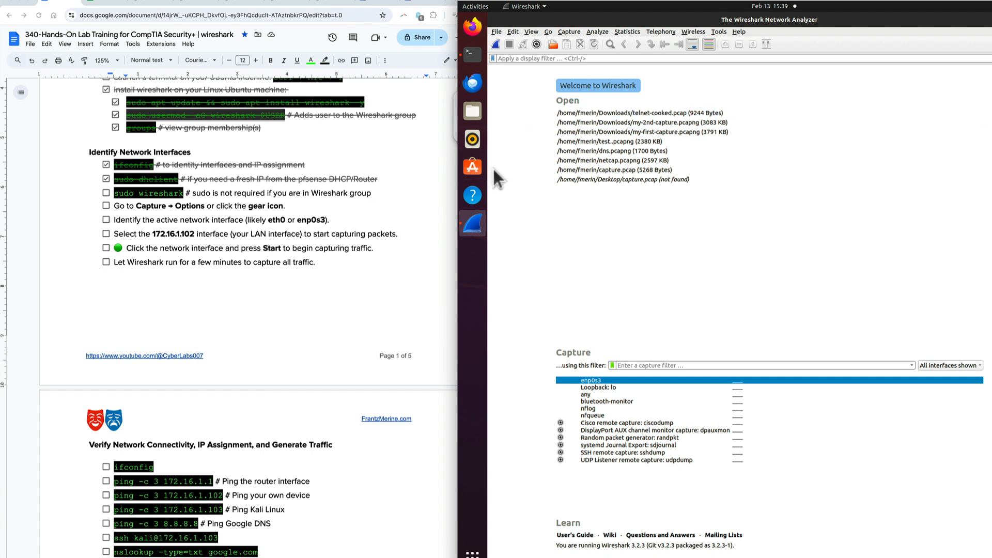
click(572, 32)
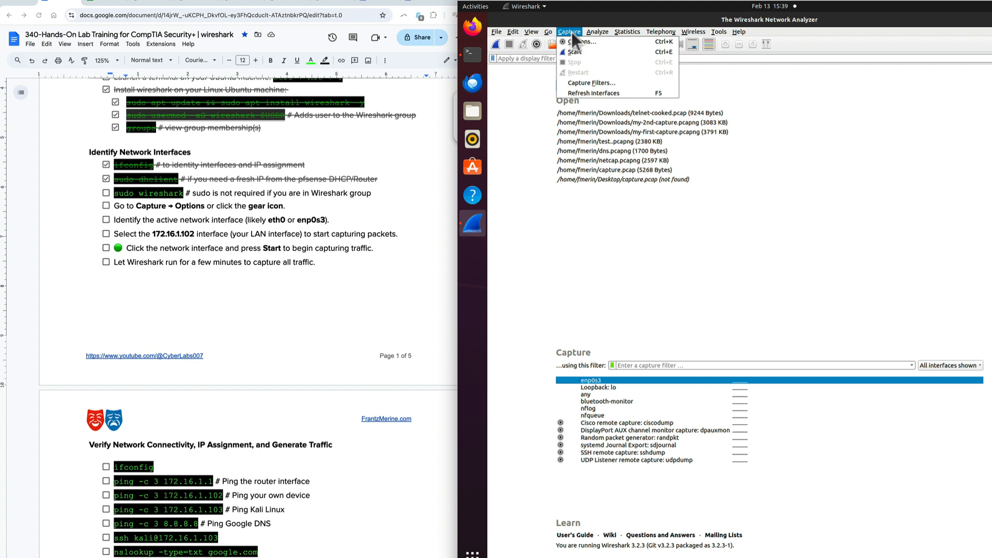
- In Capture Options confirm enp0s3 is 172.16.1.102, tick four guide items, and start capturing
click(573, 40)
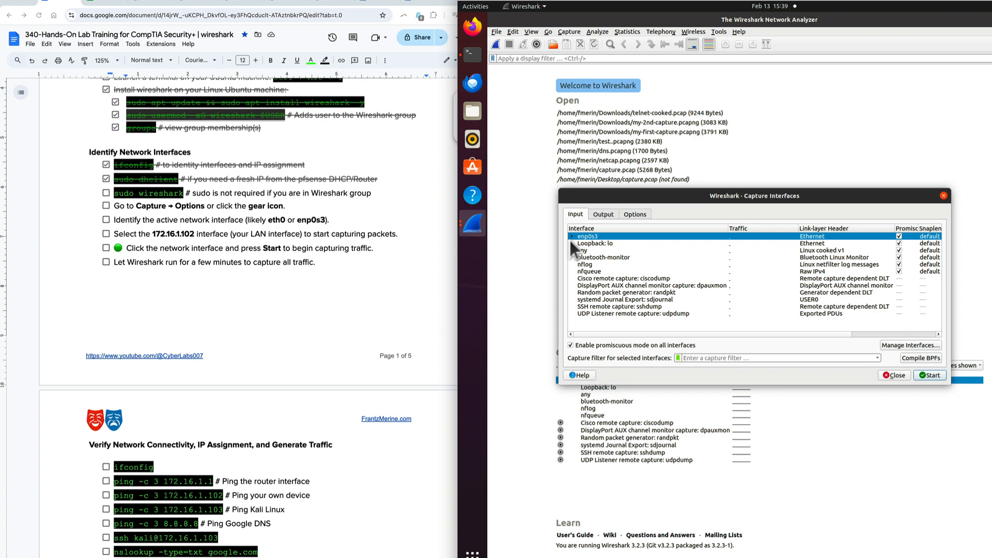
click(571, 238)
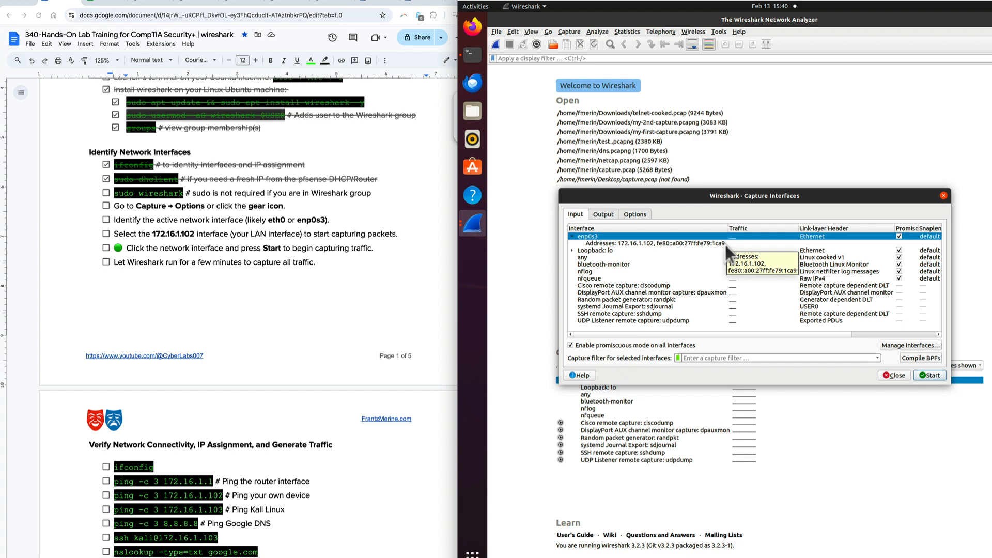
click(106, 203)
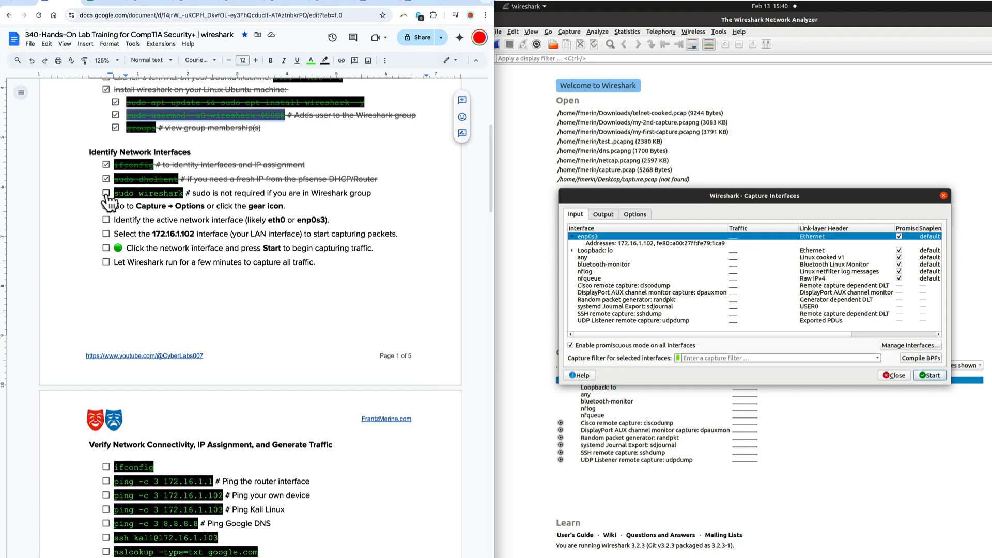
click(106, 192)
click(106, 206)
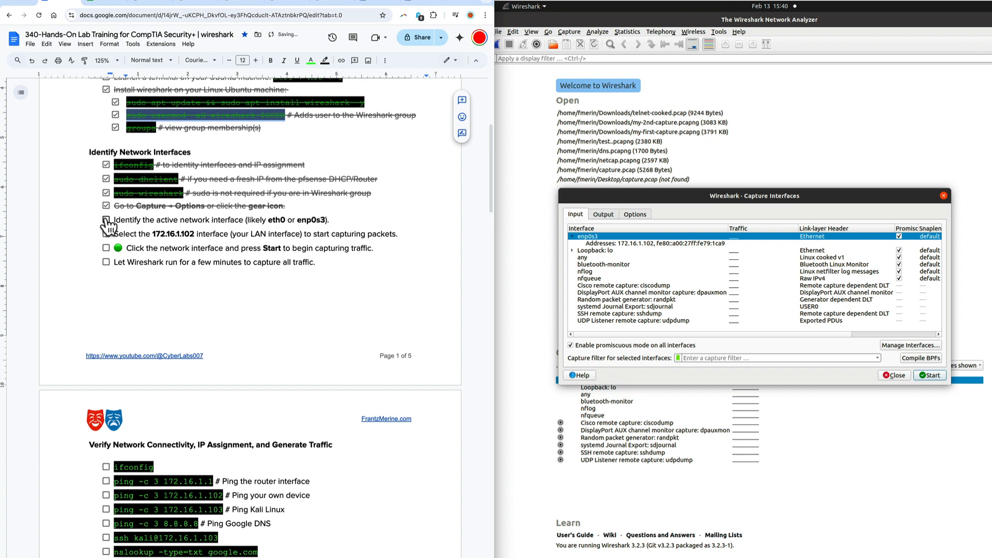
click(106, 219)
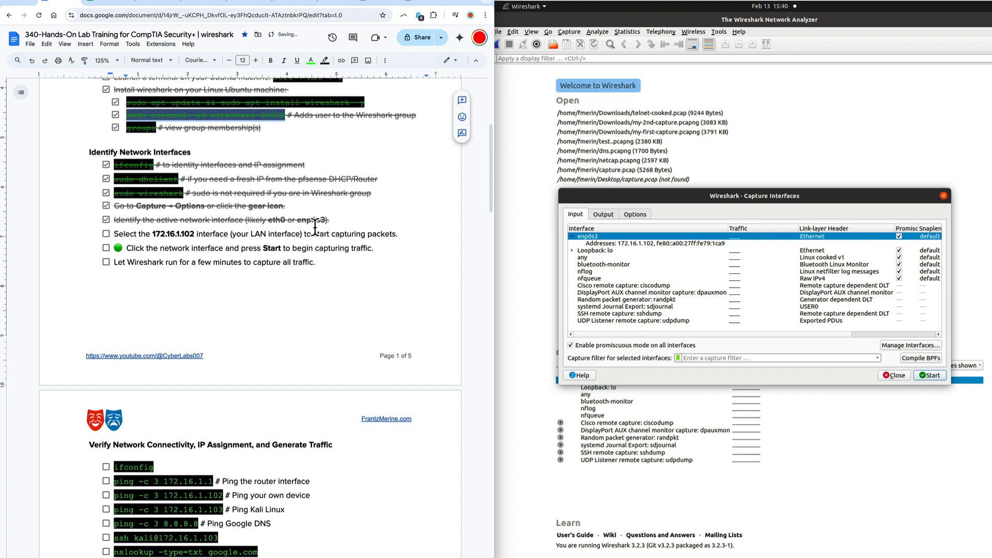
click(106, 233)
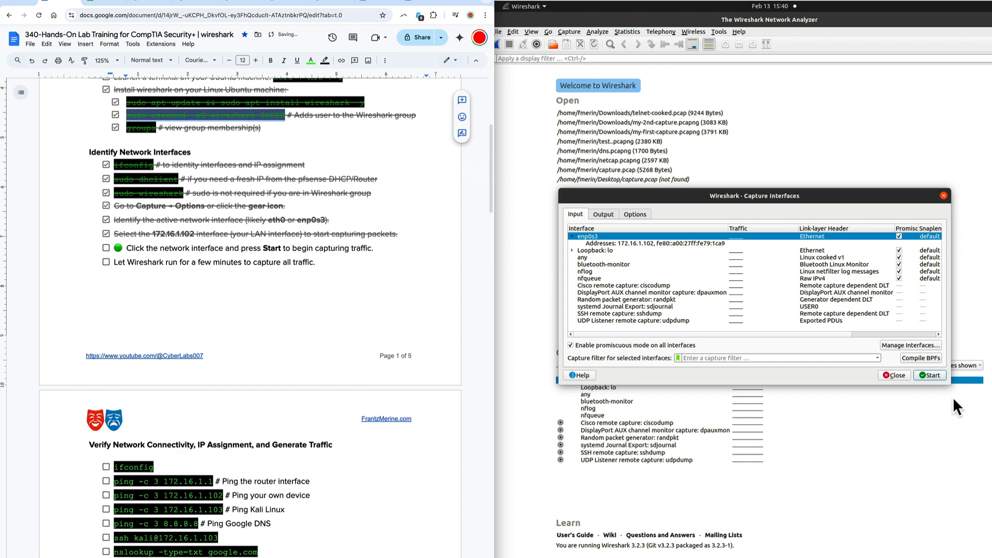
click(933, 376)
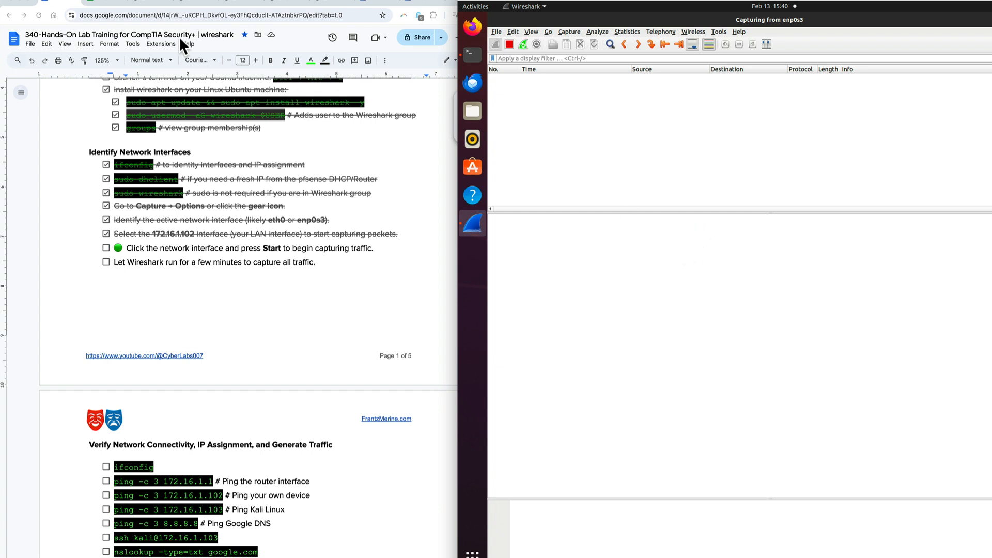
- Check the network map, then tick the Start-capture and let-Wireshark-run items in the guide
click(158, 5)
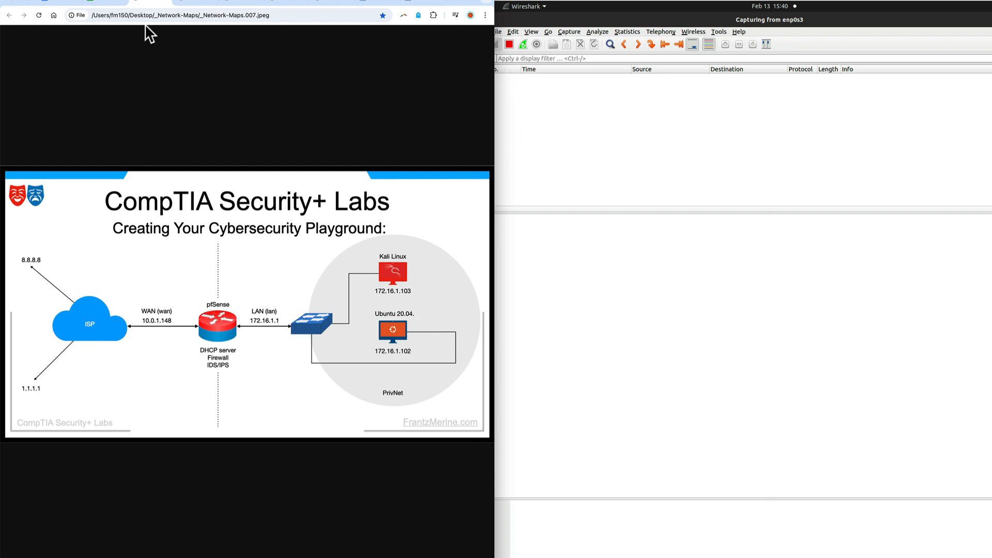
click(73, 6)
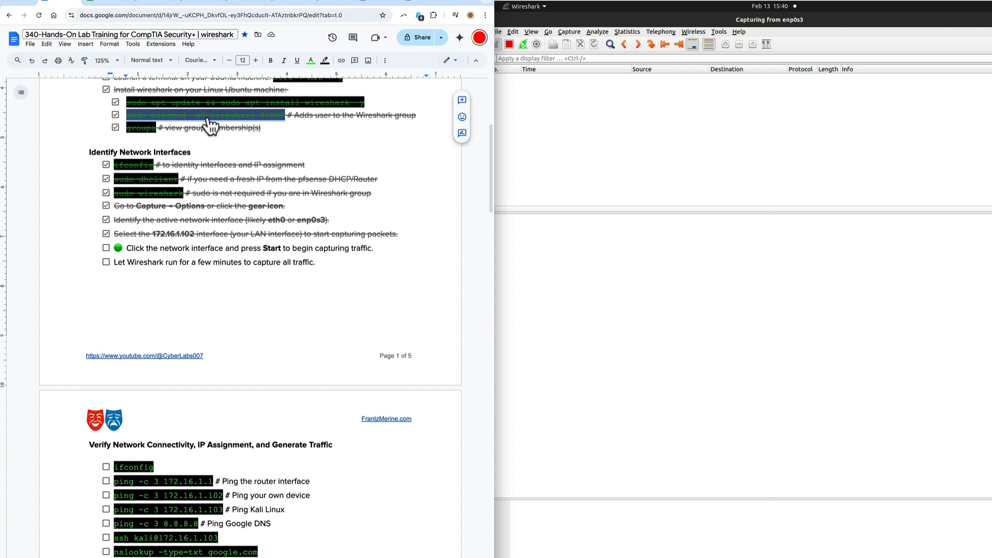
click(106, 249)
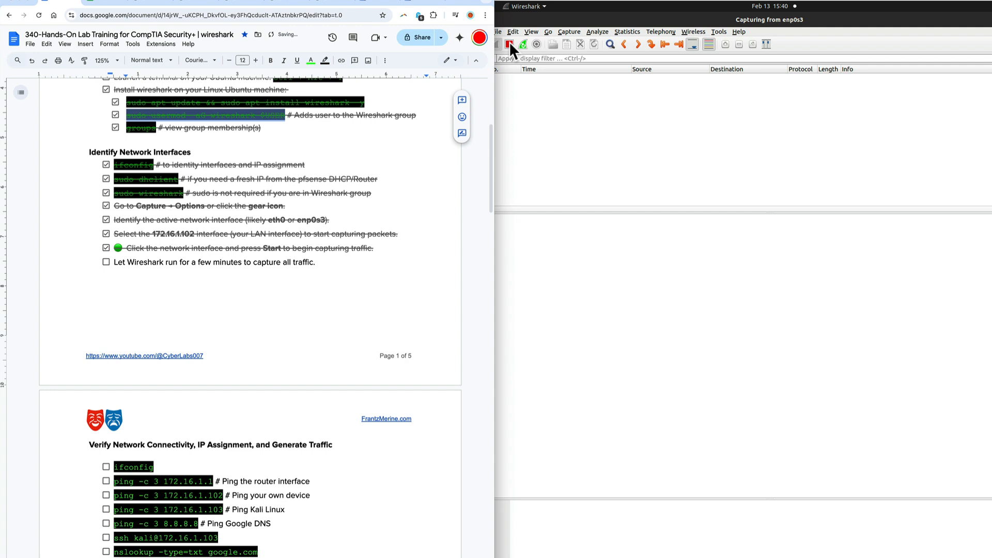
click(508, 94)
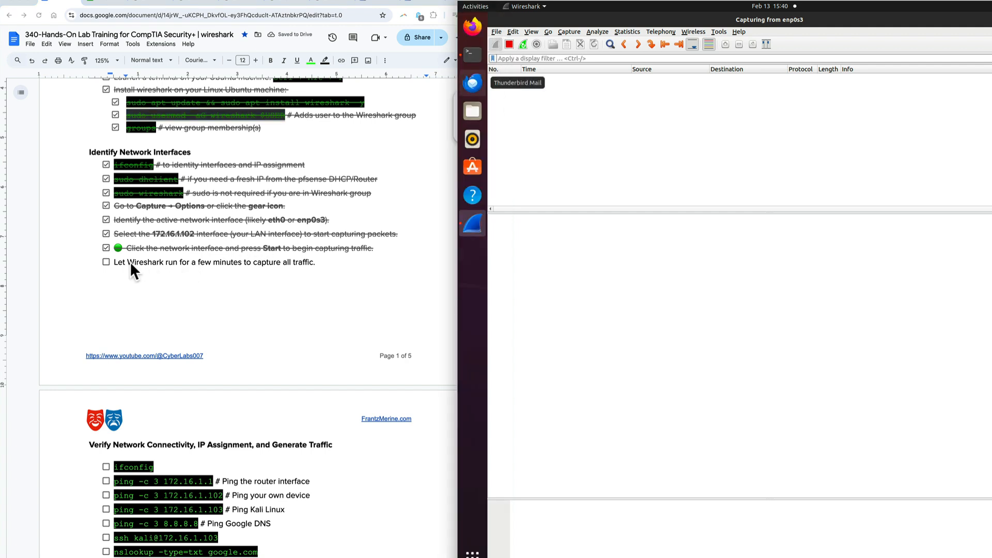
click(106, 262)
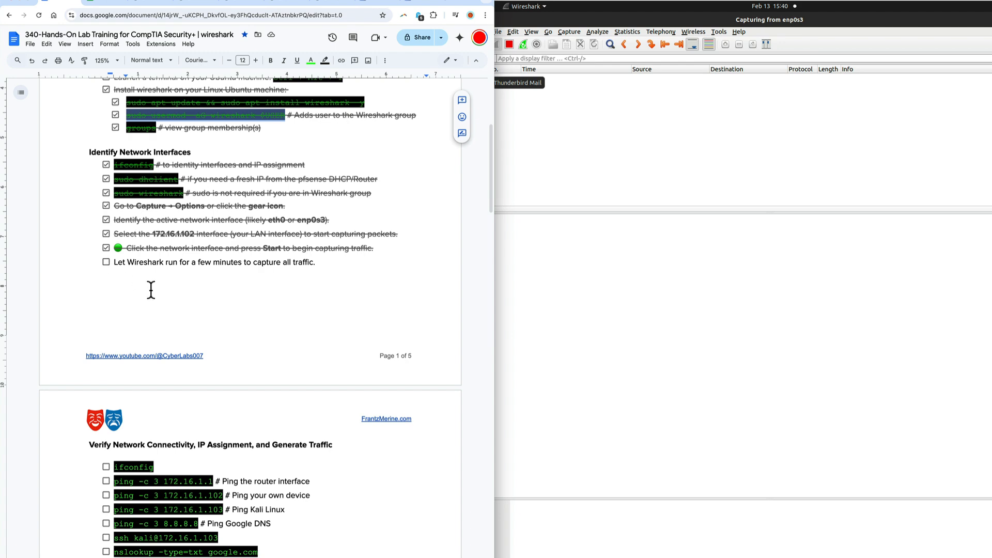
click(106, 262)
scroll(294, 383, down, 6)
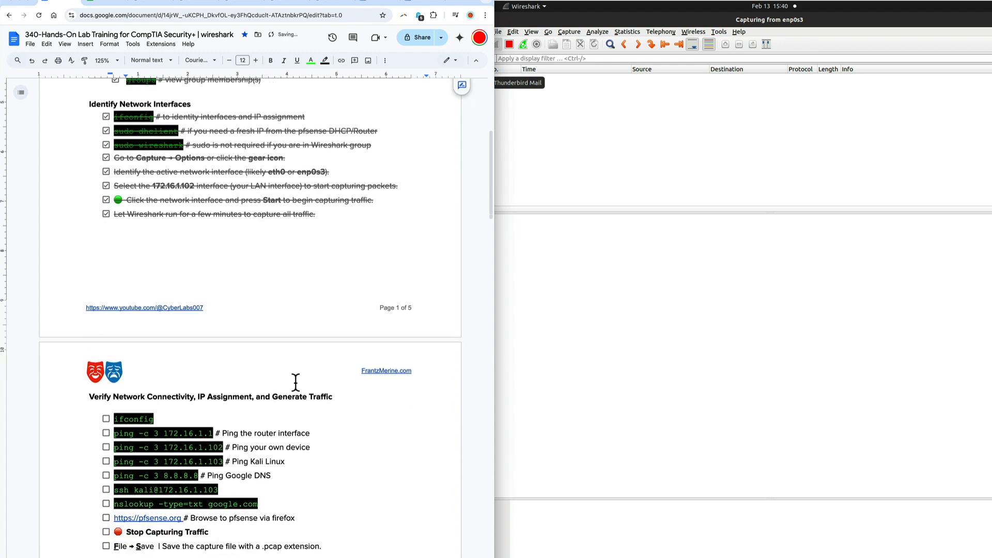
scroll(296, 382, down, 1)
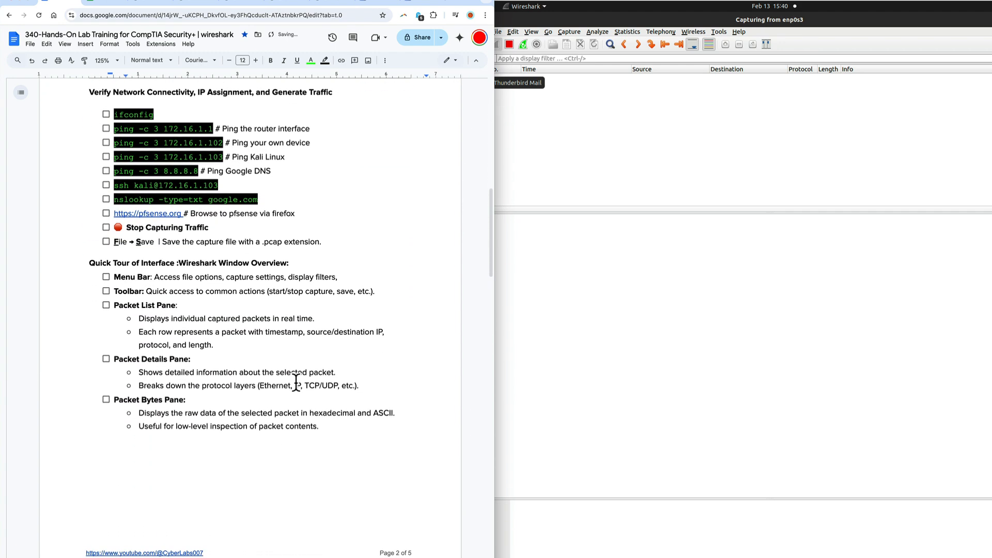
click(520, 155)
- Run ifconfig in the terminal to check the interface address
click(477, 58)
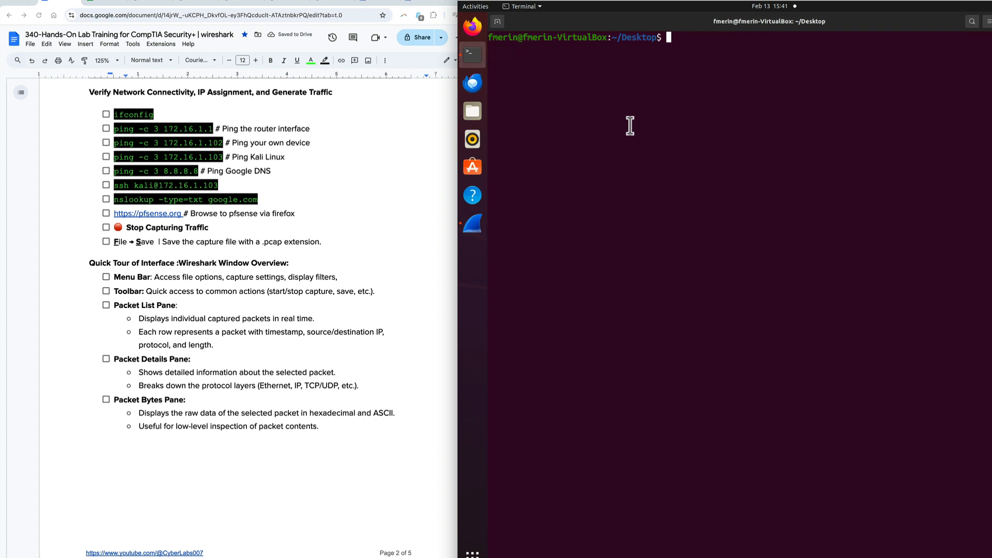
text(ifconfig)
key(Return)
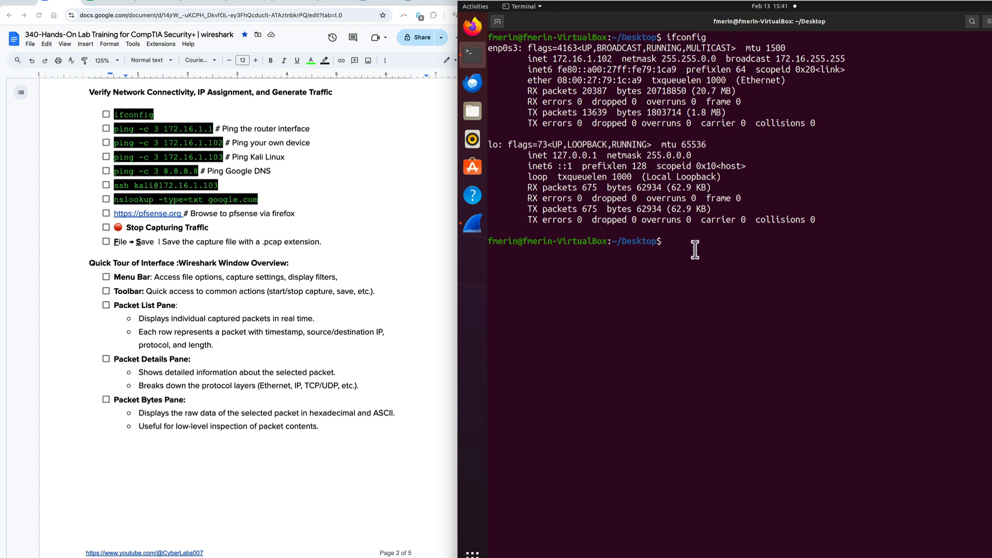
- Ping the router at 172.16.1.1 with three packets using ping -c 3
text(ping )
text(-=c)
key(BackSpace)
key(BackSpace)
key(BackSpace)
key(BackSpace)
text(-c 3 )
text(178)
text(6.1)
key(BackSpace)
key(BackSpace)
text(2.16.1.)
key(Return)
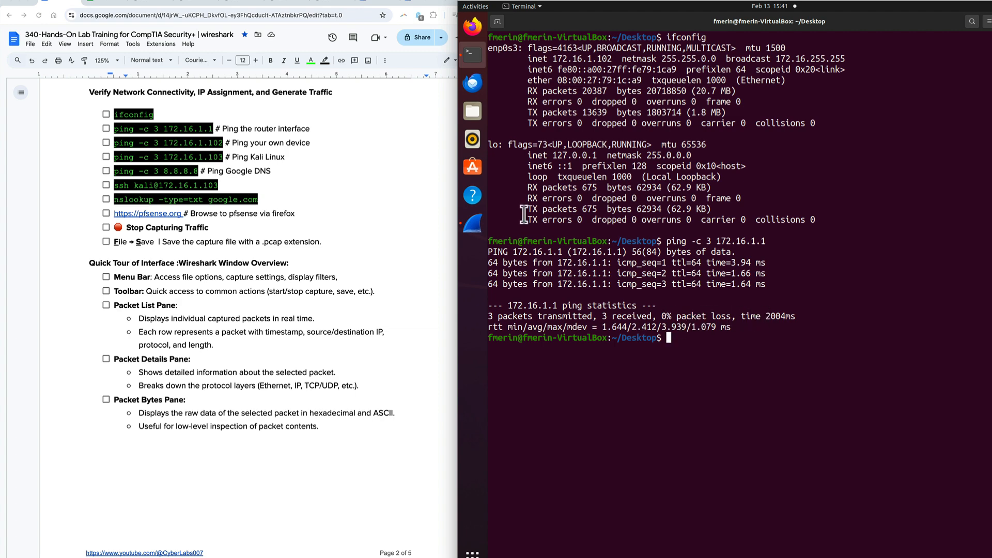
- Ping this machine at 172.16.1.102 and Kali at 172.16.1.103, three packets each
click(152, 5)
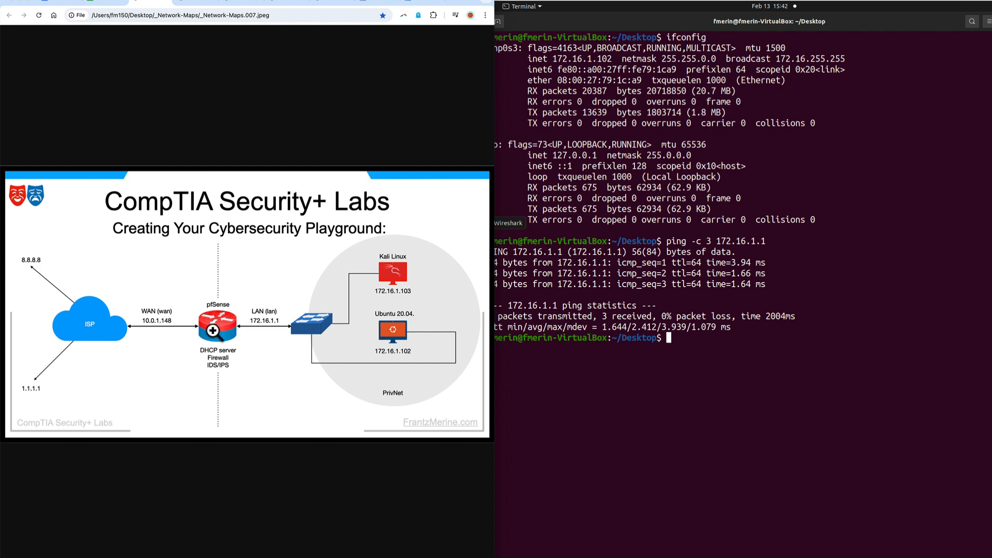
click(669, 346)
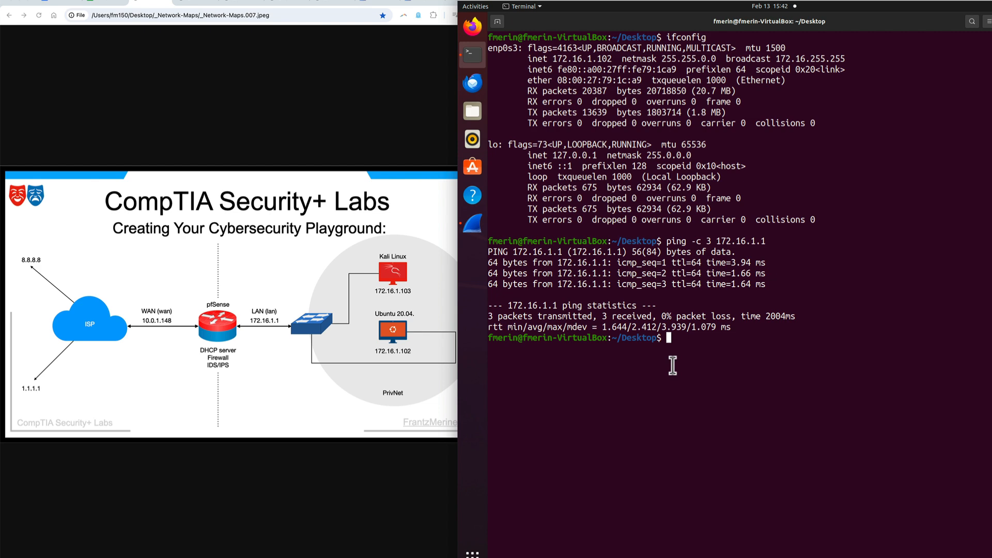
key(Up)
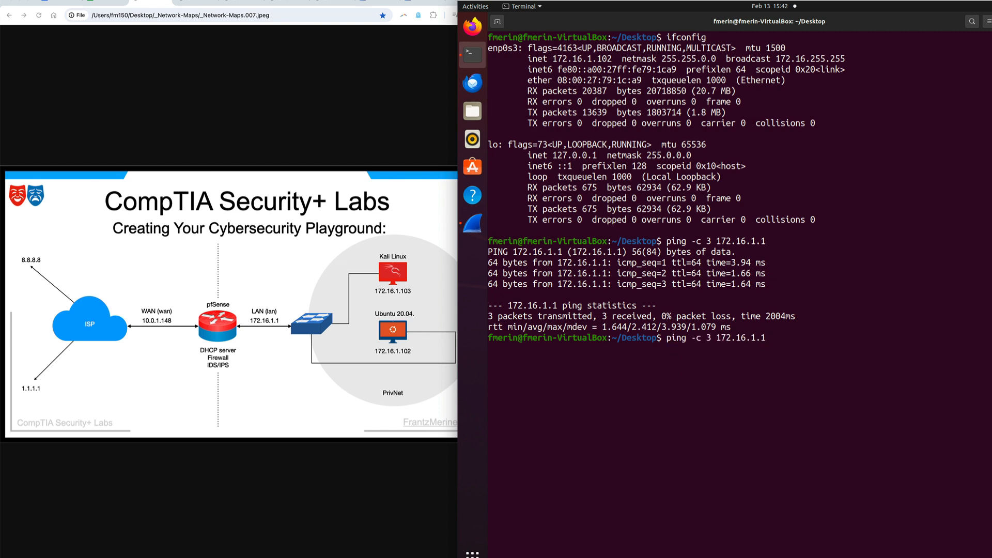
text(02)
key(Return)
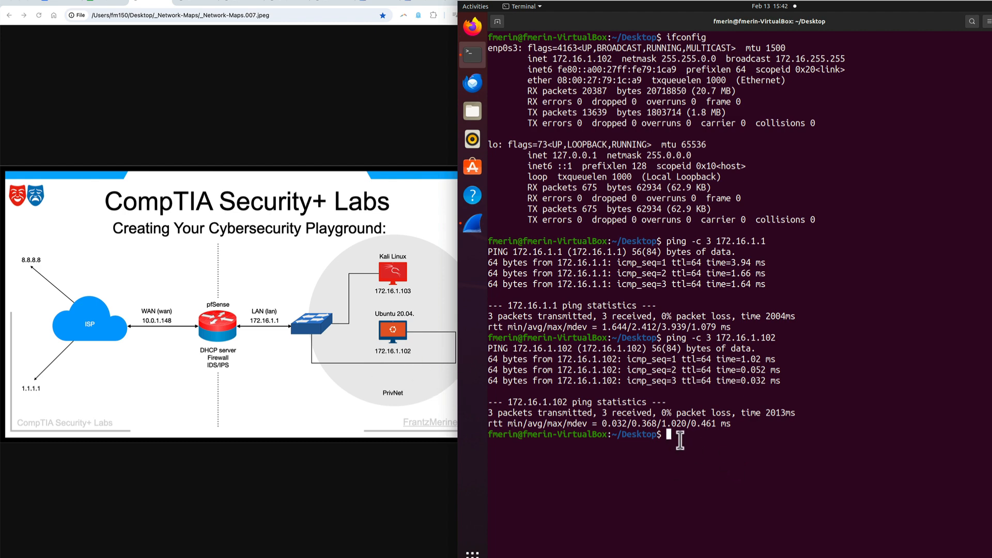
key(Up)
key(BackSpace)
text(3)
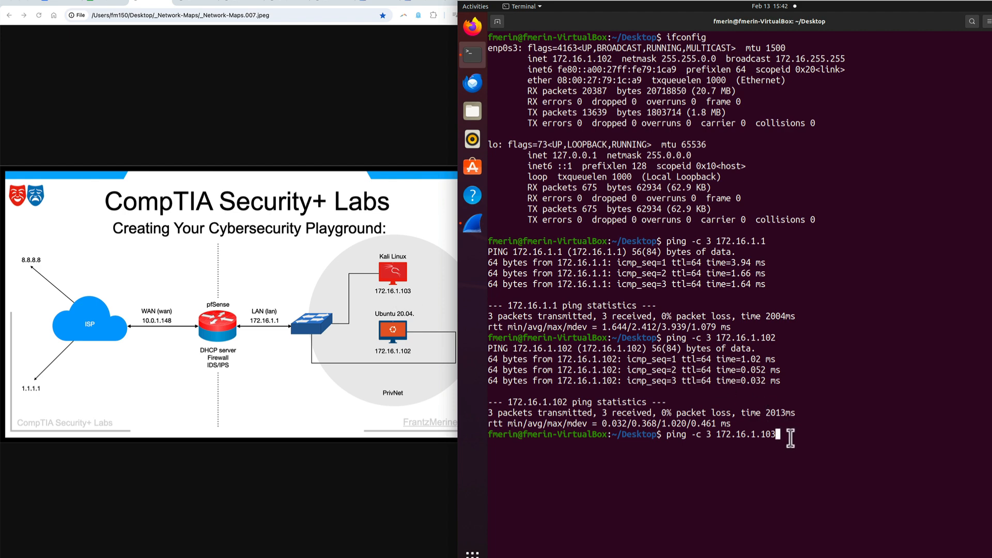
key(Return)
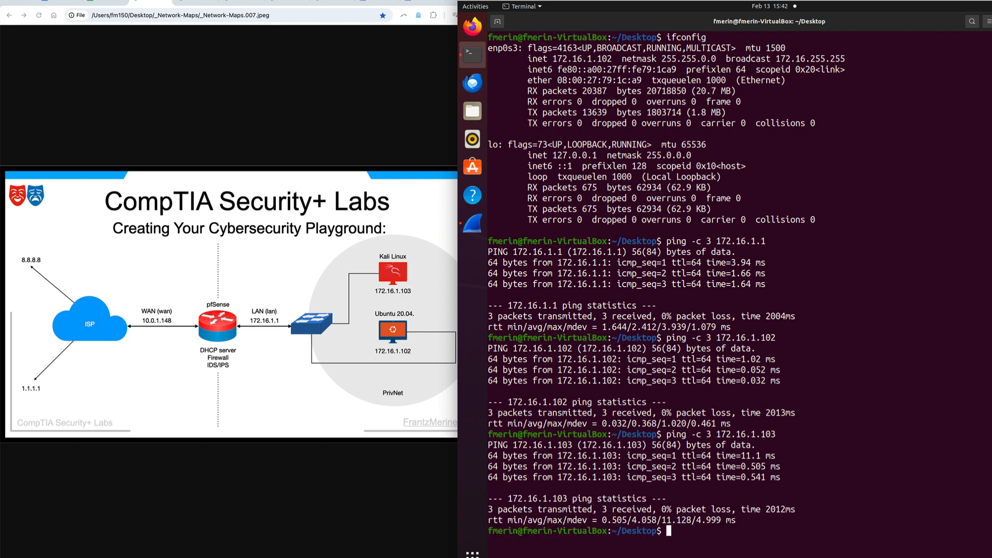
- Clear the screen and ping 1.1.1.1 and 8.8.8.8, stopping each with Ctrl+C
text(clear)
key(Return)
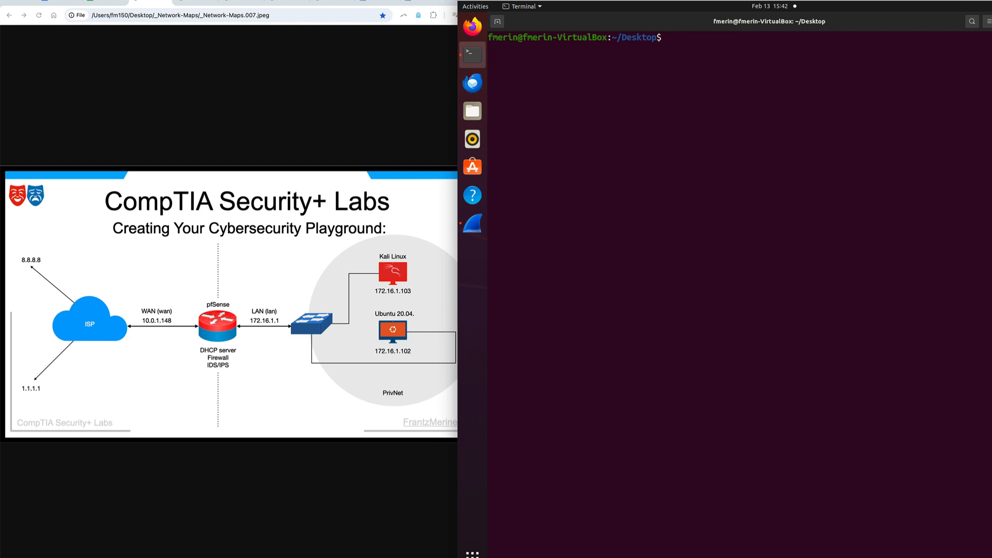
key(Up)
key(Up)
key(BackSpace)
key(BackSpace)
key(BackSpace)
key(BackSpace)
key(BackSpace)
key(BackSpace)
key(BackSpace)
key(BackSpace)
key(BackSpace)
key(BackSpace)
key(BackSpace)
key(BackSpace)
key(BackSpace)
key(BackSpace)
key(BackSpace)
key(BackSpace)
text(1.1.1.1)
key(Return)
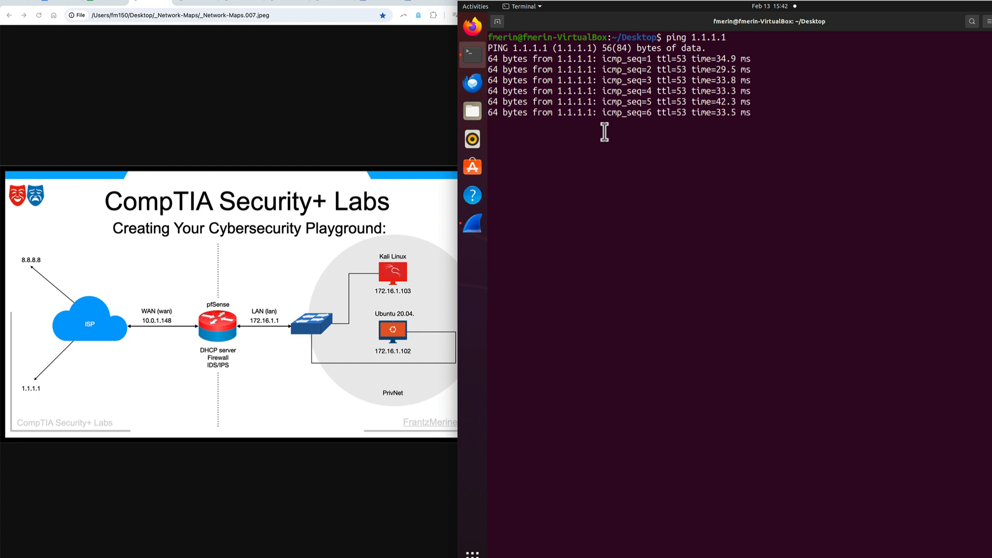
key(ctrl+c)
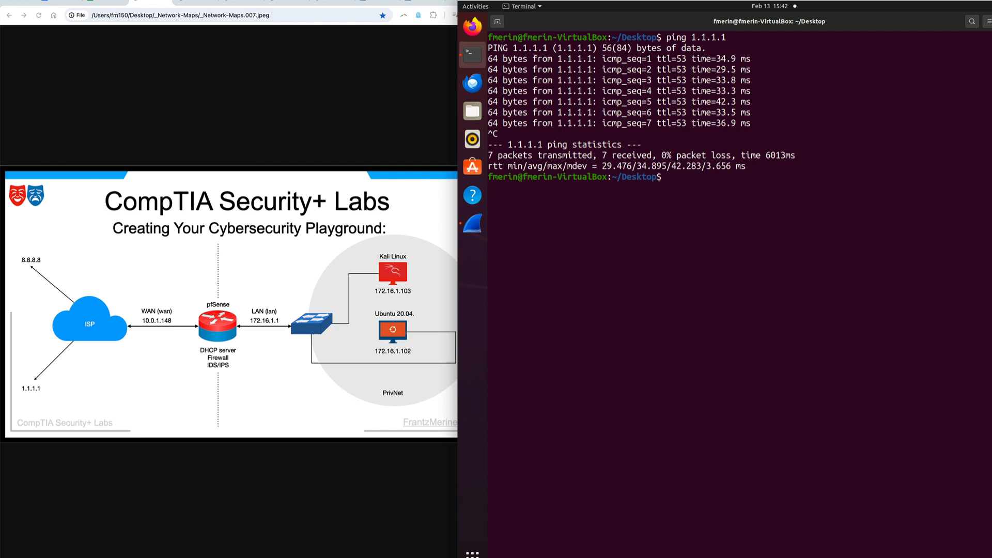
key(Up)
key(BackSpace)
key(BackSpace)
key(BackSpace)
key(BackSpace)
key(BackSpace)
key(BackSpace)
key(BackSpace)
text(8.8.8.8)
key(Return)
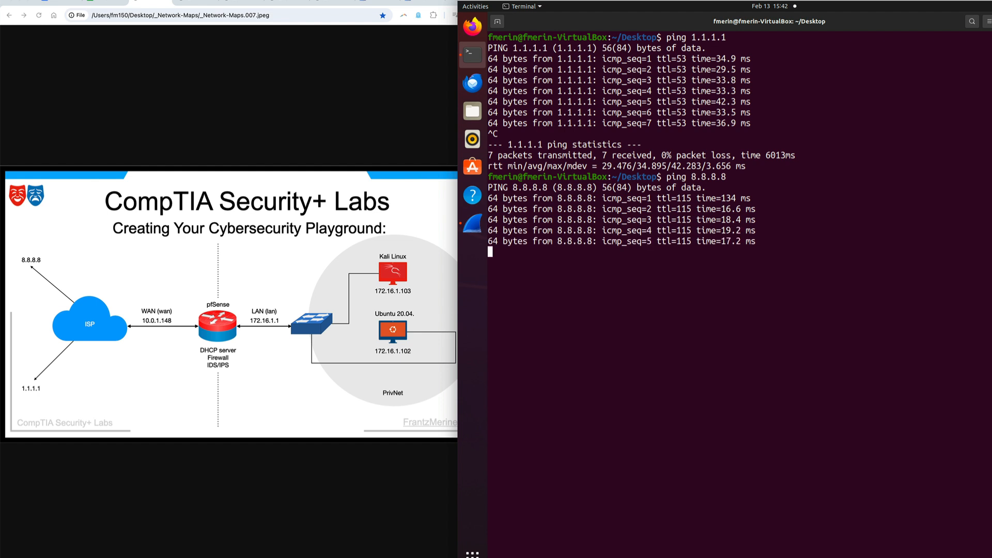
key(ctrl+c)
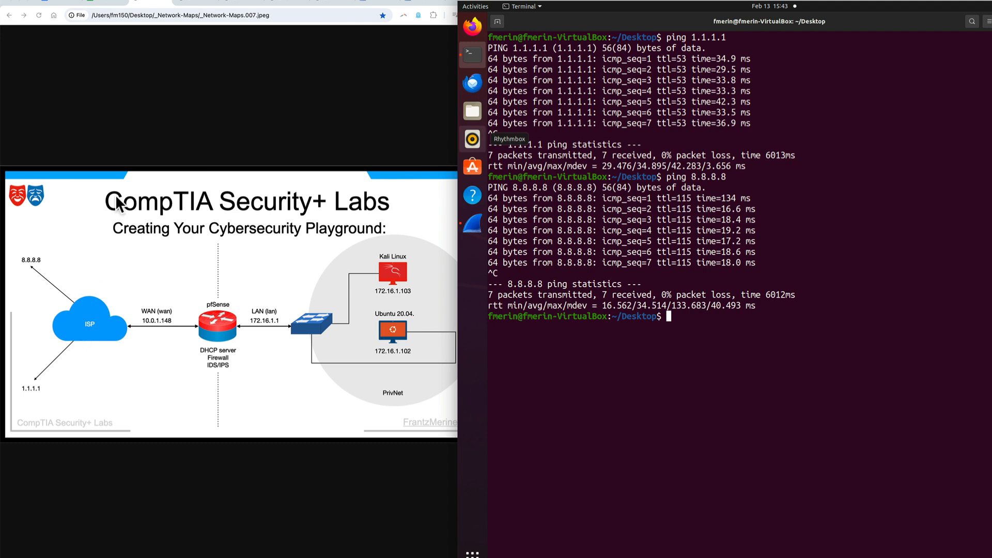
- Tick the ifconfig, router, own-device, Kali and Google DNS ping items, then clear the terminal
click(62, 2)
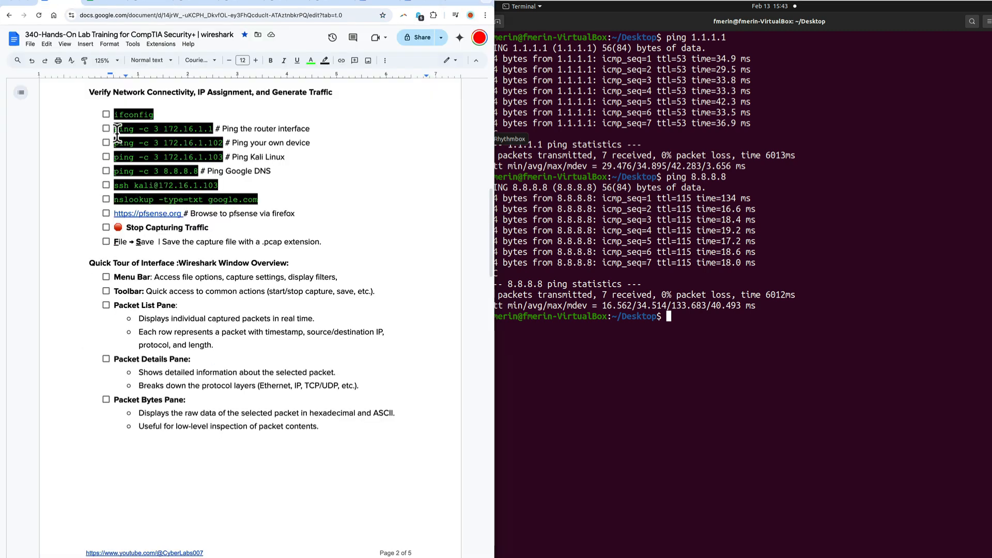
click(106, 114)
click(106, 129)
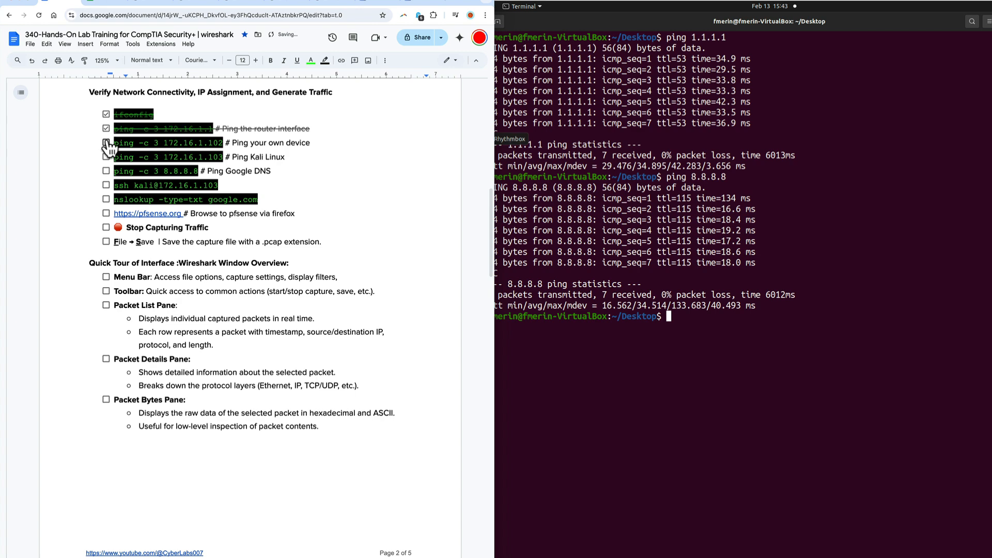
click(106, 143)
click(106, 157)
click(106, 171)
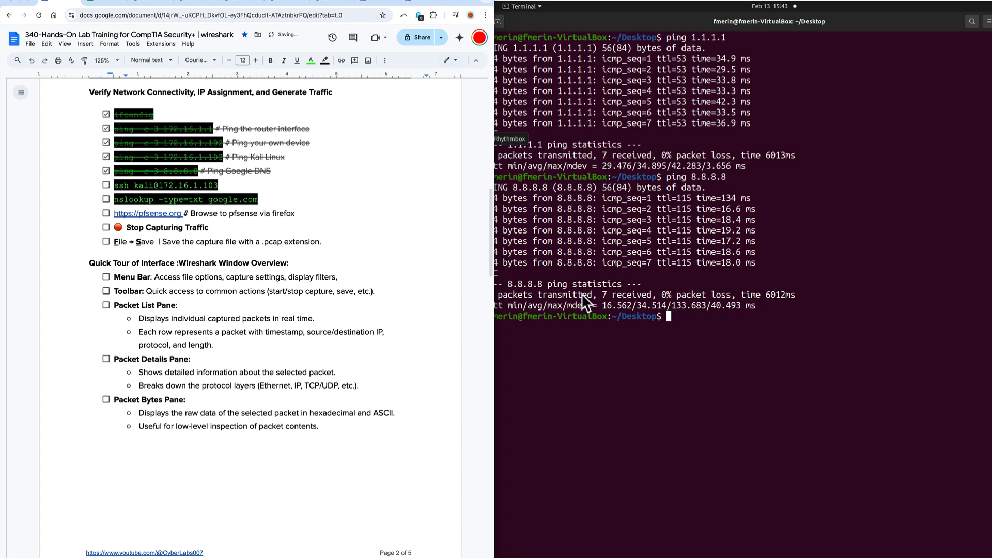
click(718, 327)
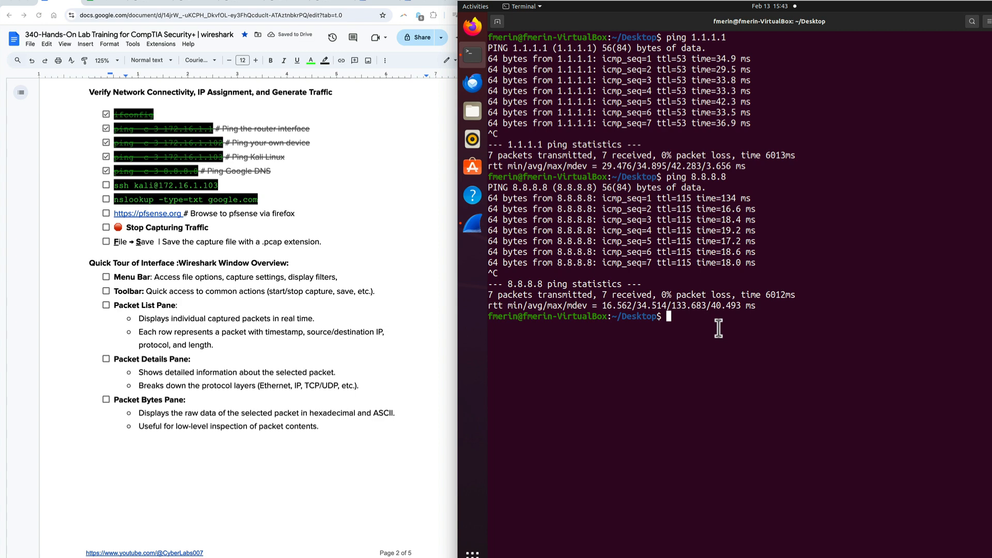
text(clear)
key(Return)
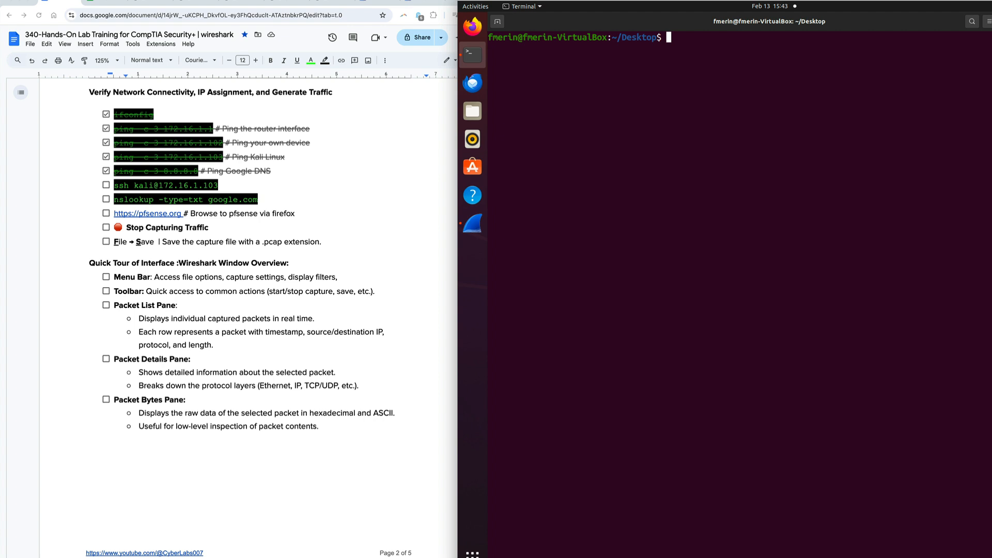
text(ssh kali@172.16.1.103)
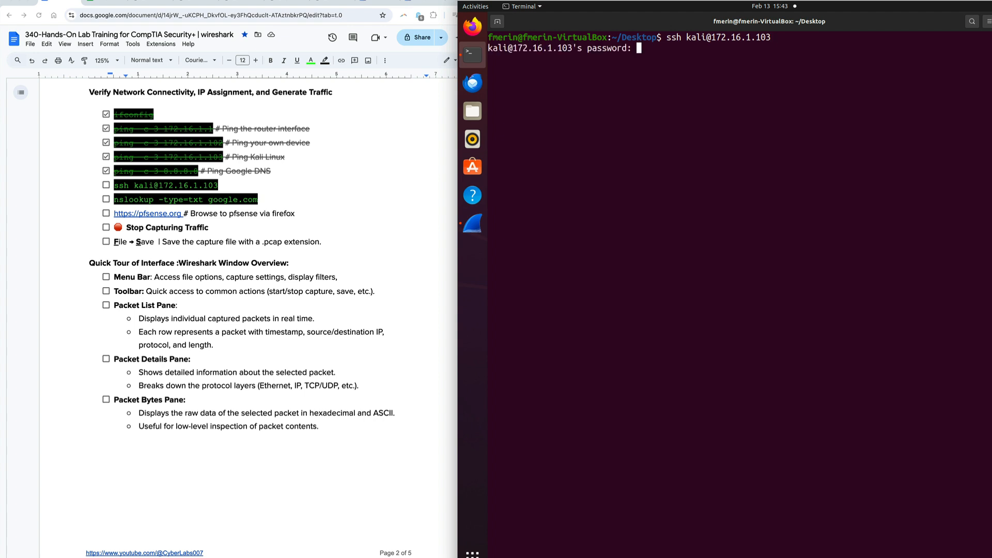
key(Return)
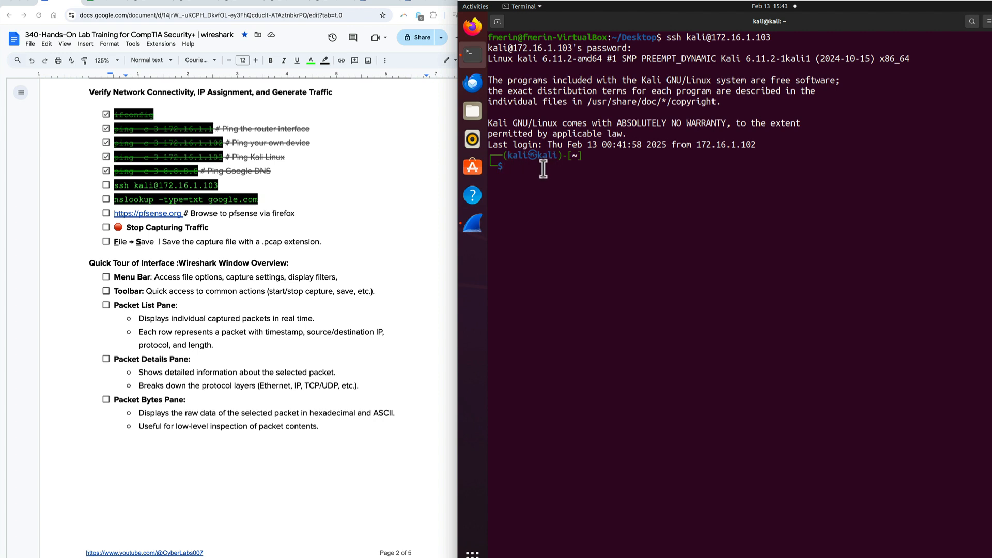
text(hos)
key(Right)
key(Return)
key(ctrl+d)
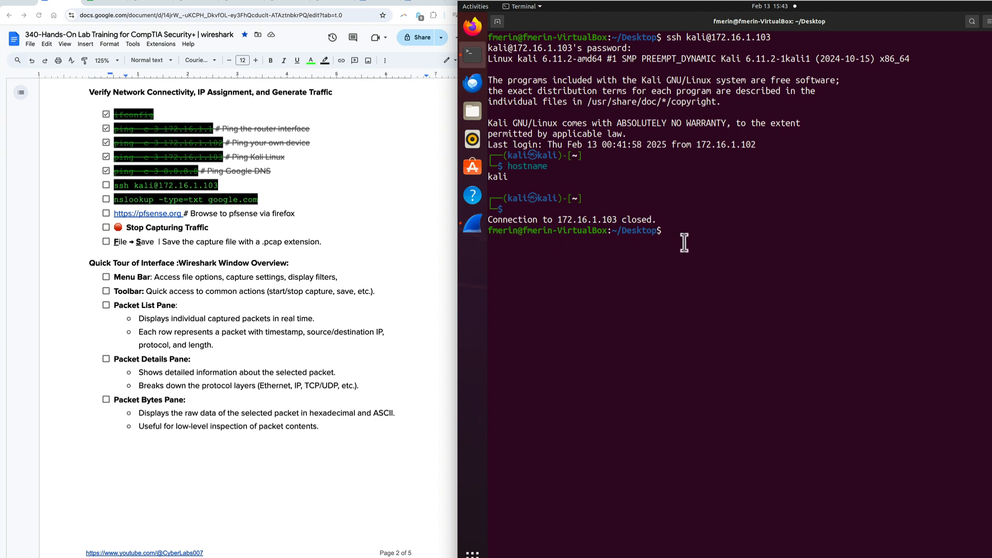
- Run hostname locally, tick the ssh item in the guide, and clear the terminal
text(hostname)
key(Return)
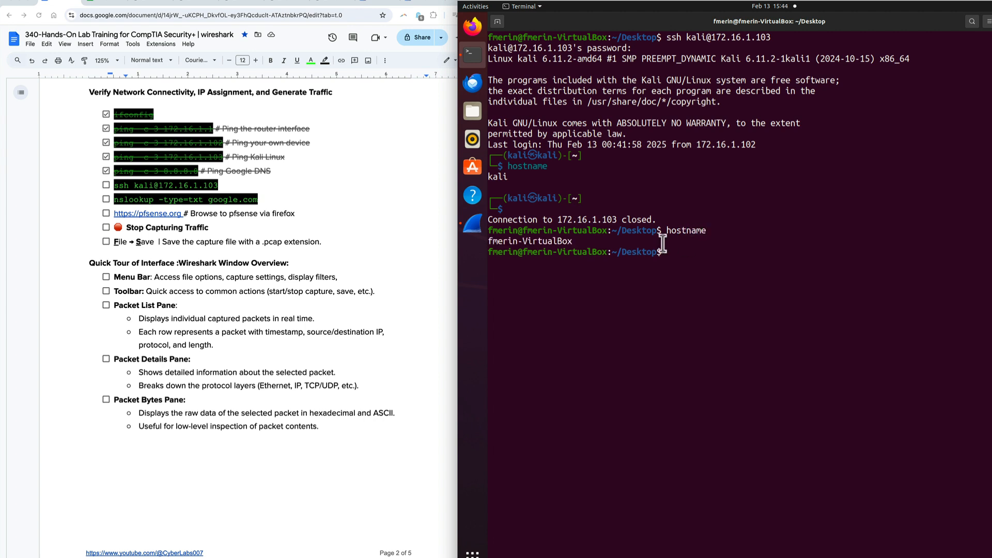
click(107, 184)
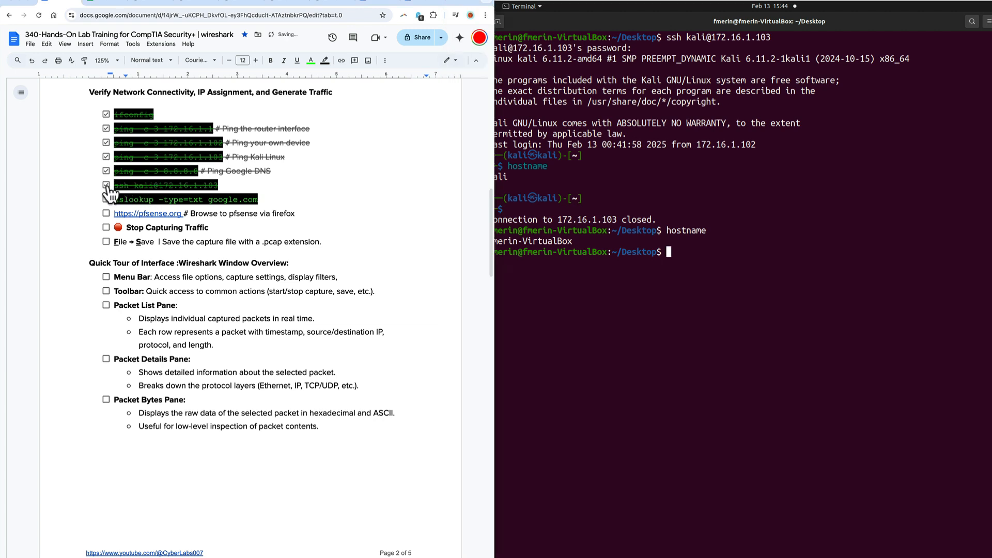
click(719, 256)
text(clear)
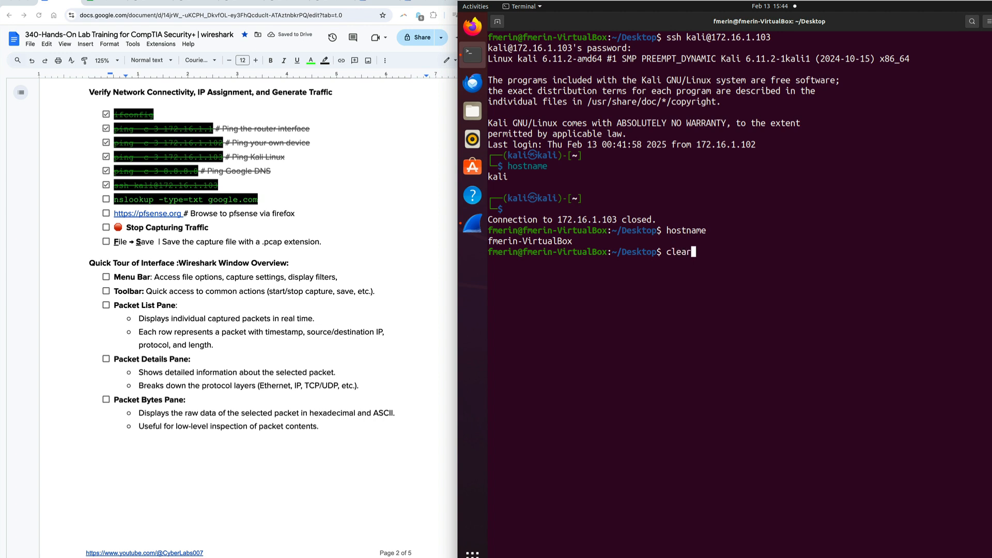
key(Return)
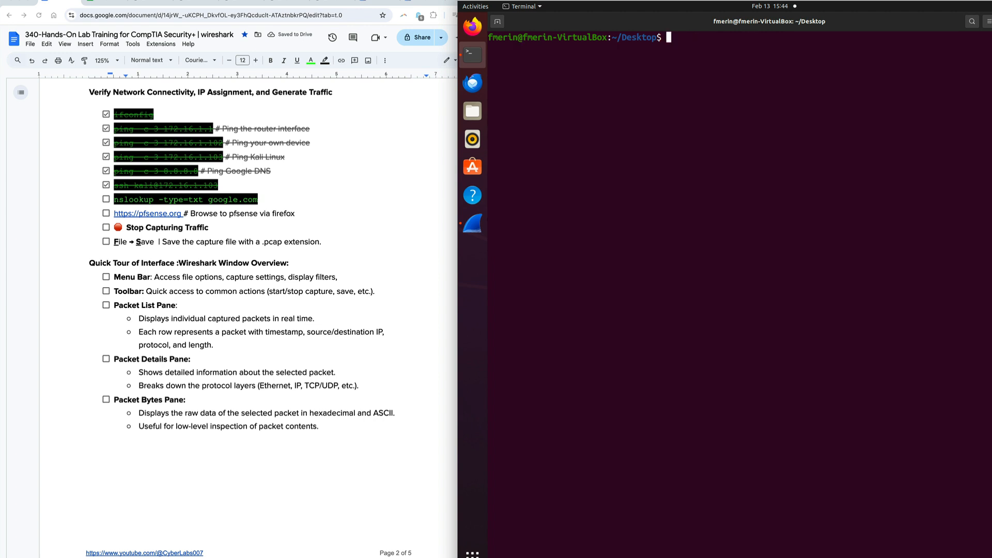
- Run nslookup google.com in the Terminal, resolving to 142.251.40.142 and 2607:f8b0:4006:820::200e
text(nslookup goog)
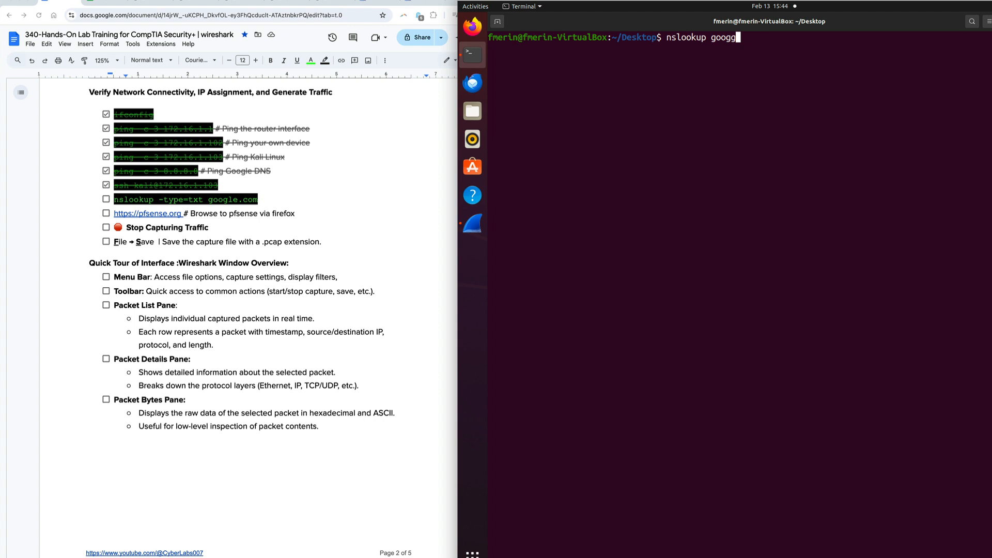
text(le.com)
key(Return)
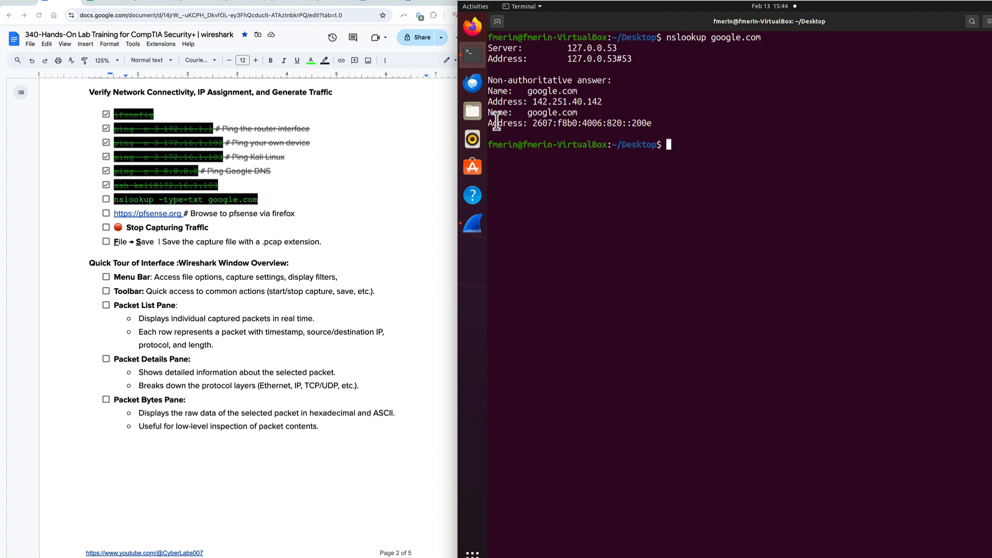
click(106, 200)
click(549, 266)
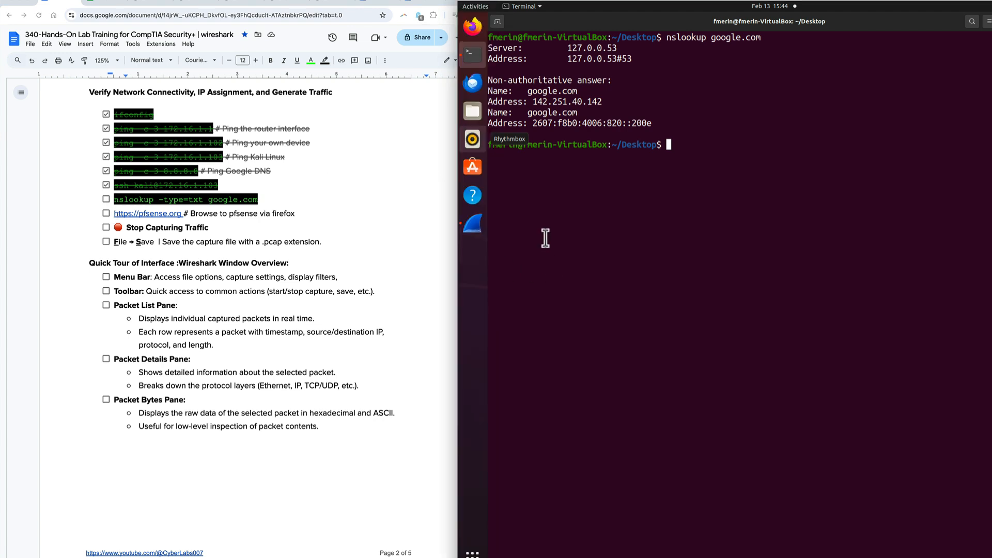
- Open pfsense.org's Products page in Firefox, then tick the nslookup and pfsense checklist items
click(472, 30)
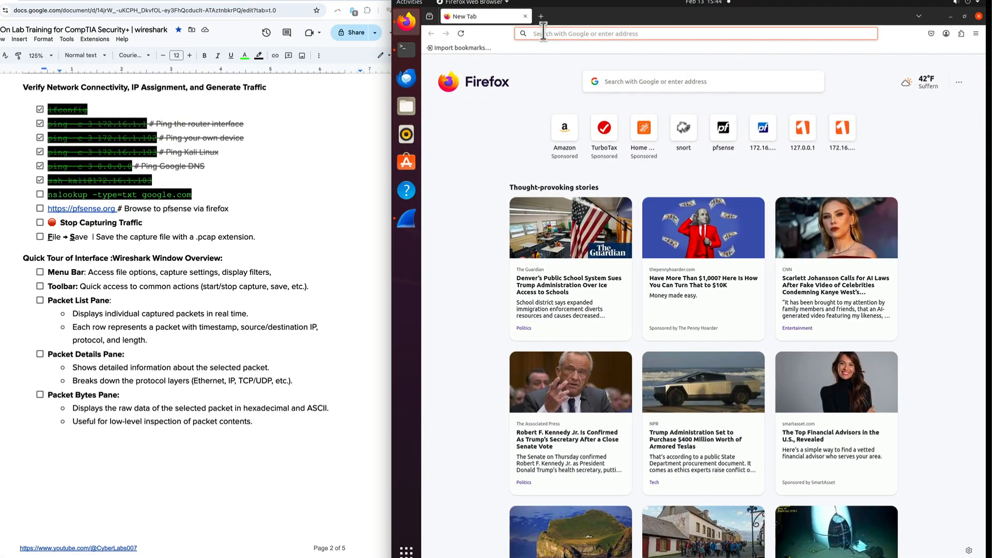
click(543, 32)
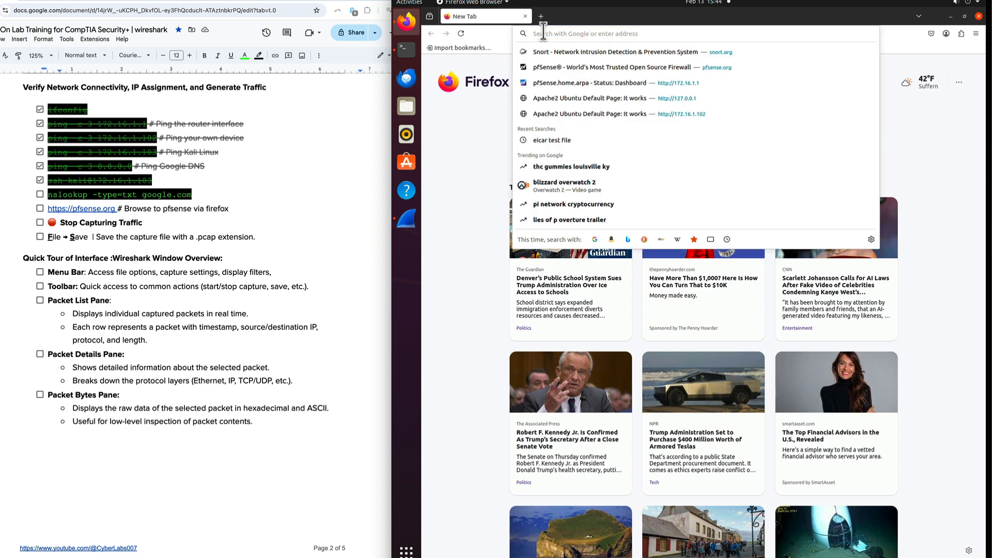
click(561, 66)
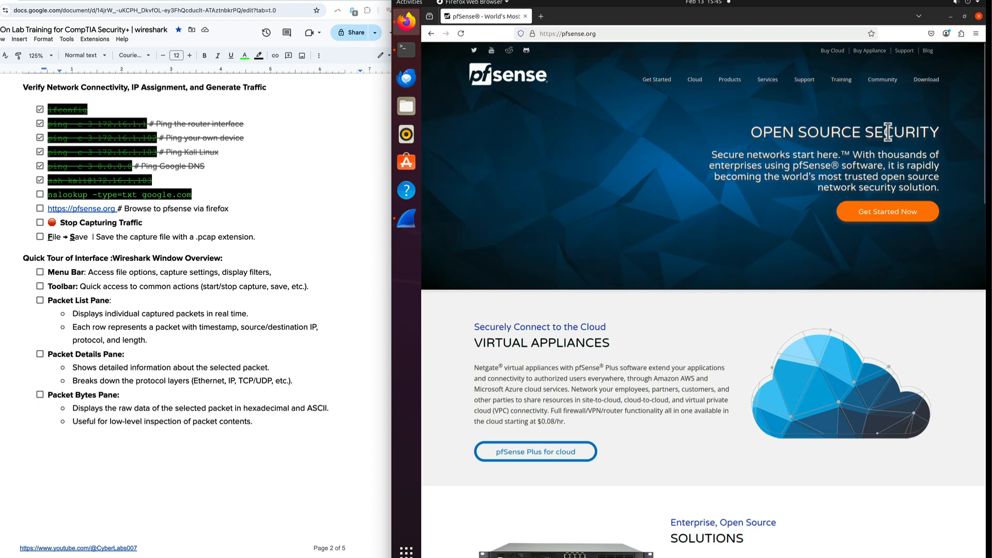
click(727, 81)
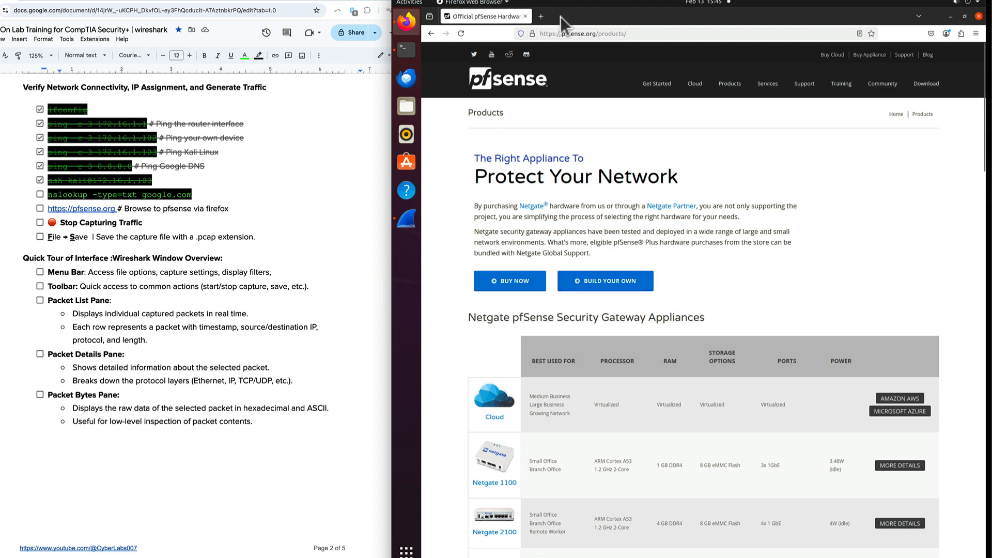
click(40, 194)
click(40, 208)
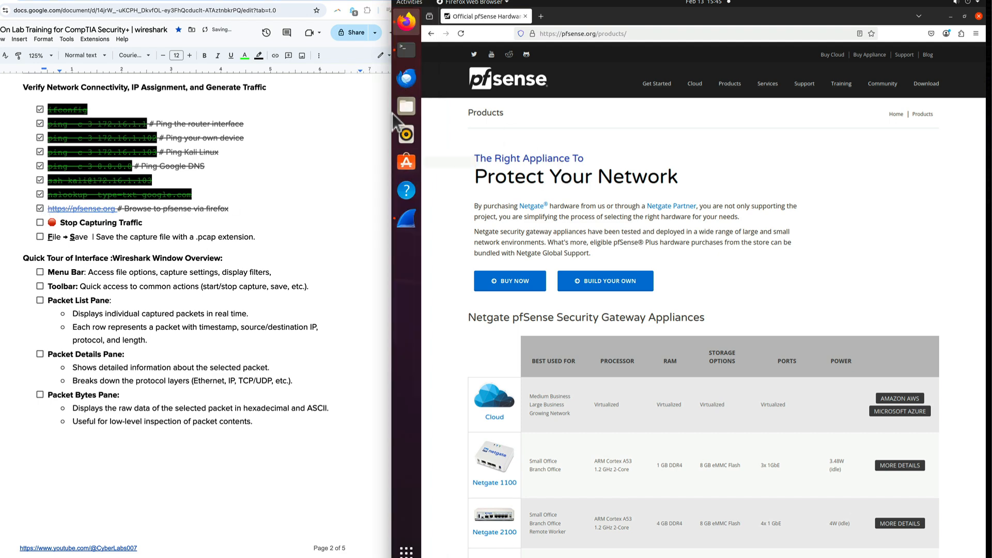
- Stop the running Wireshark capture and save it to Downloads as 3rd-capture.pcapng
click(410, 213)
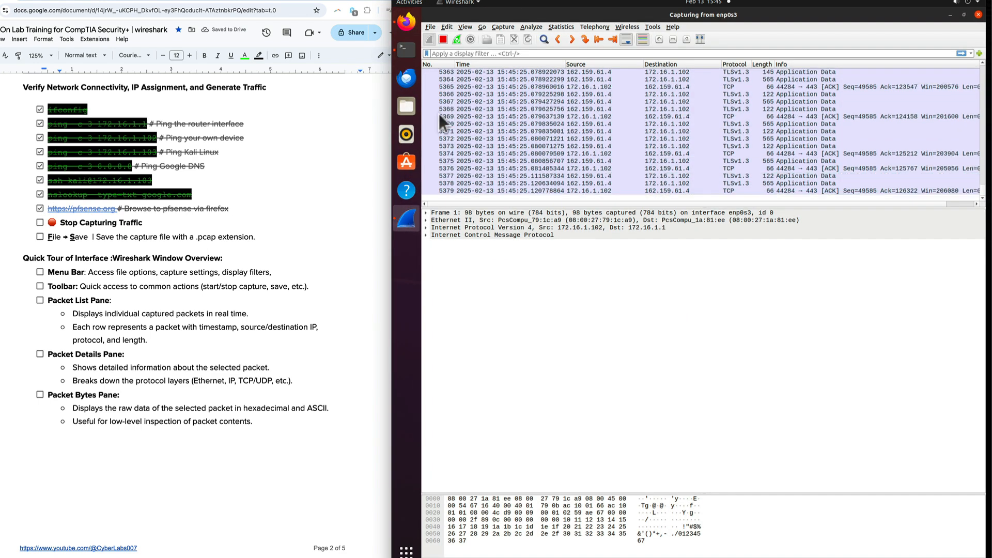
click(443, 39)
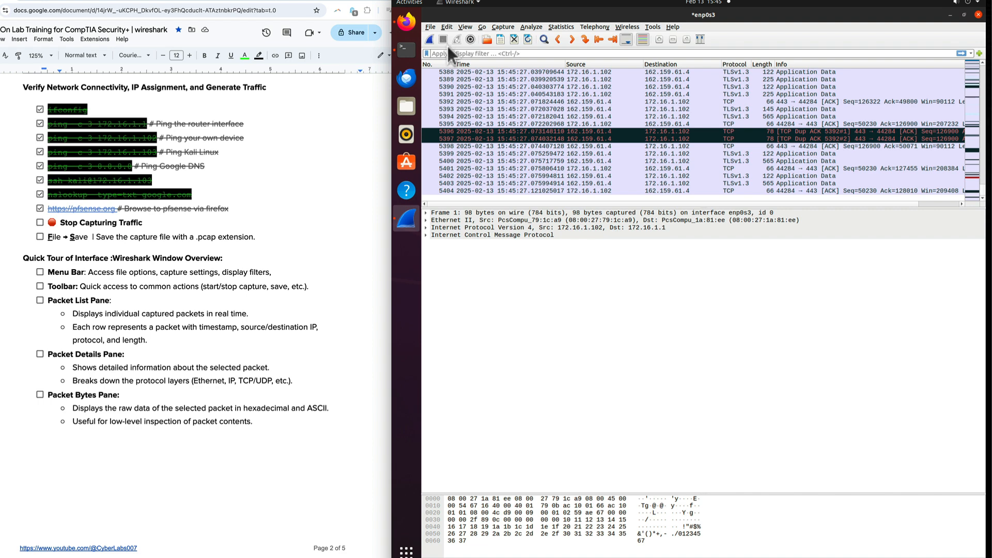
click(431, 27)
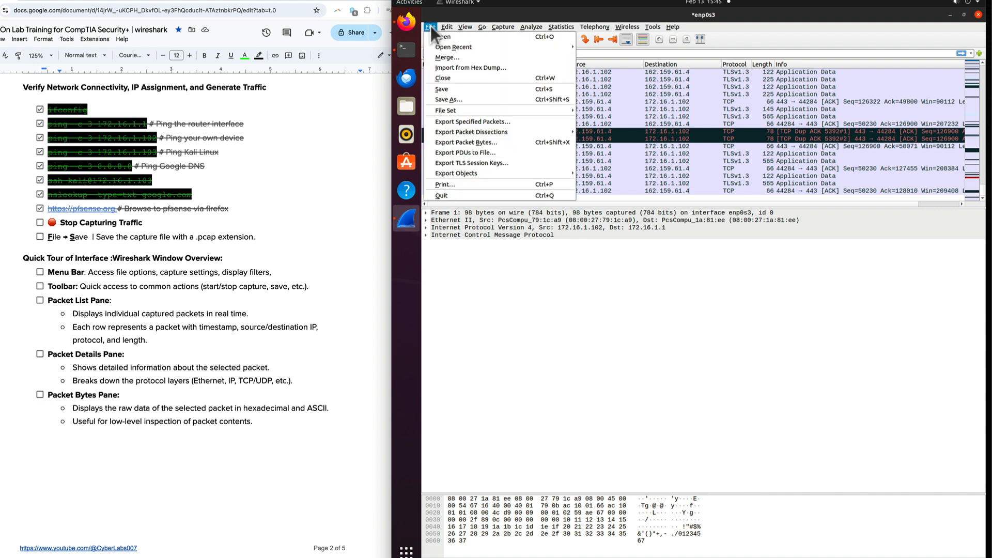
click(447, 88)
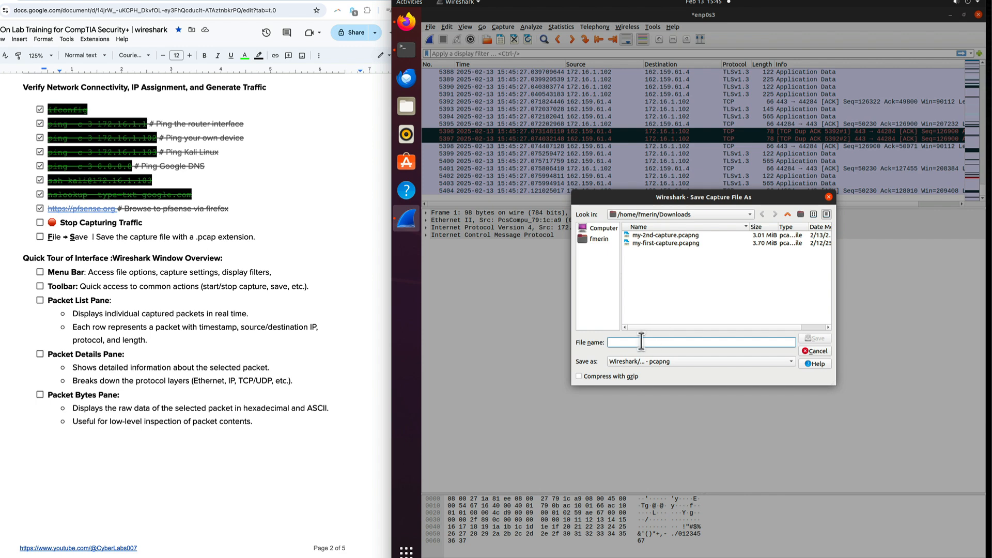
text(3rd)
key(BackSpace)
text(-capture)
click(815, 339)
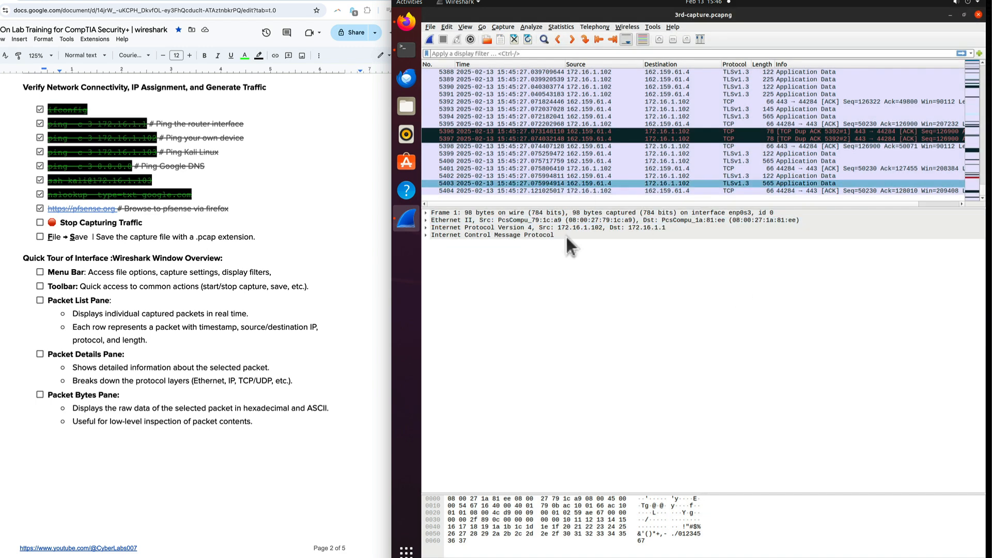
- Tick the checklist's Stop Capturing Traffic and File → Save items and scroll through the notes
click(39, 222)
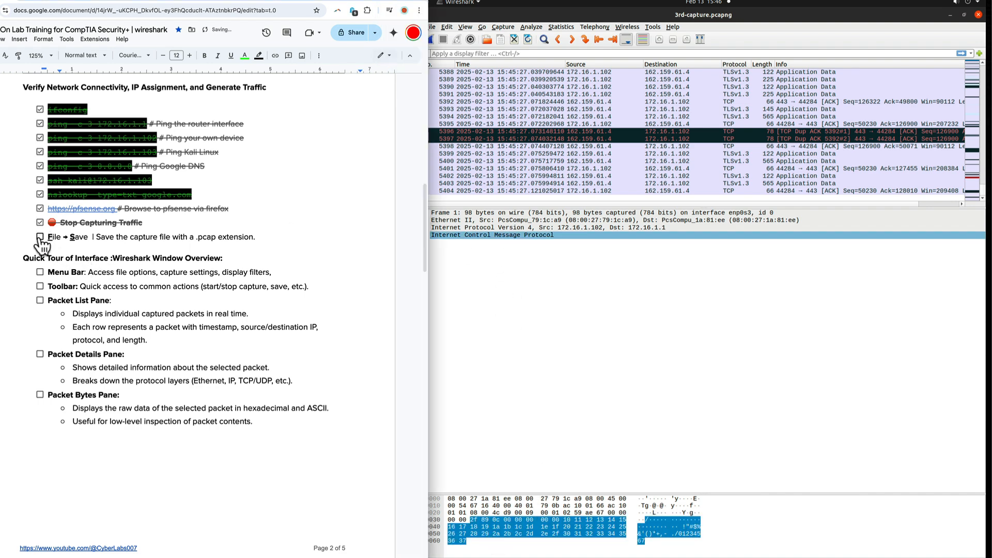
click(39, 237)
scroll(242, 290, down, 4)
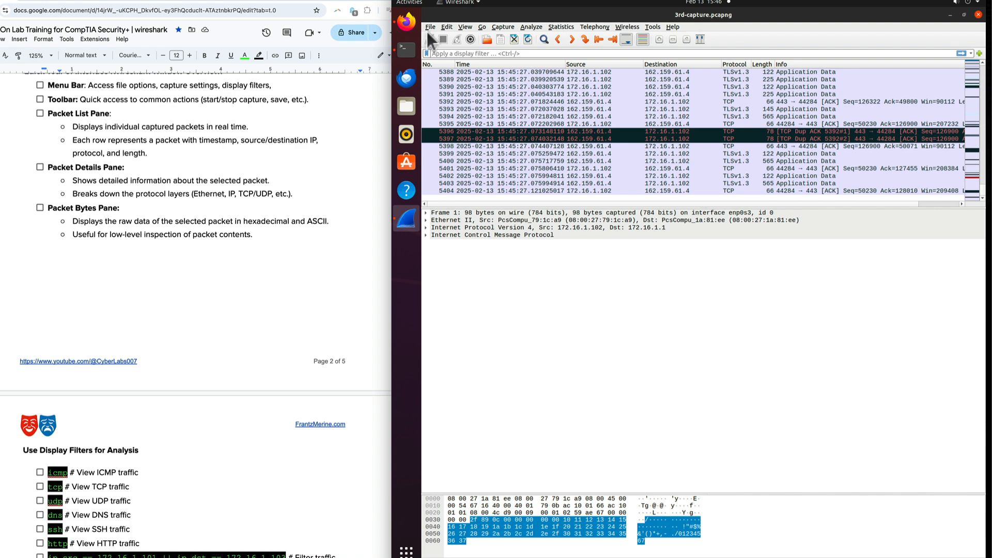
scroll(309, 166, up, 4)
scroll(309, 166, down, 2)
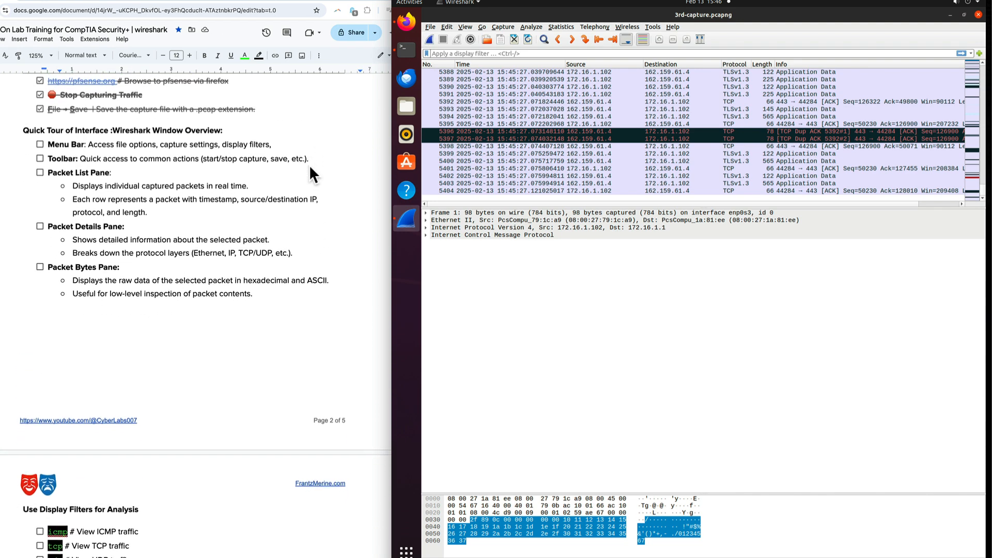
scroll(309, 165, down, 1)
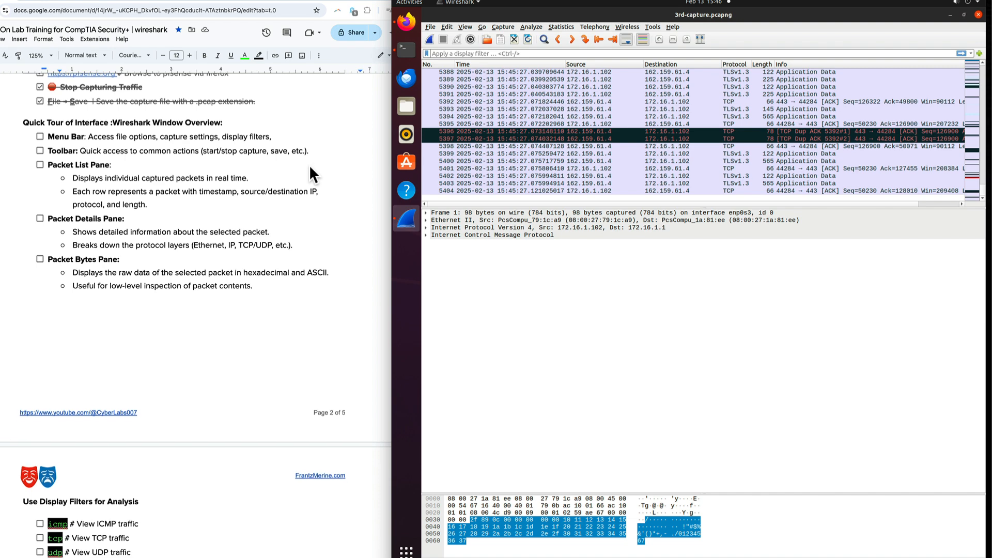
click(429, 28)
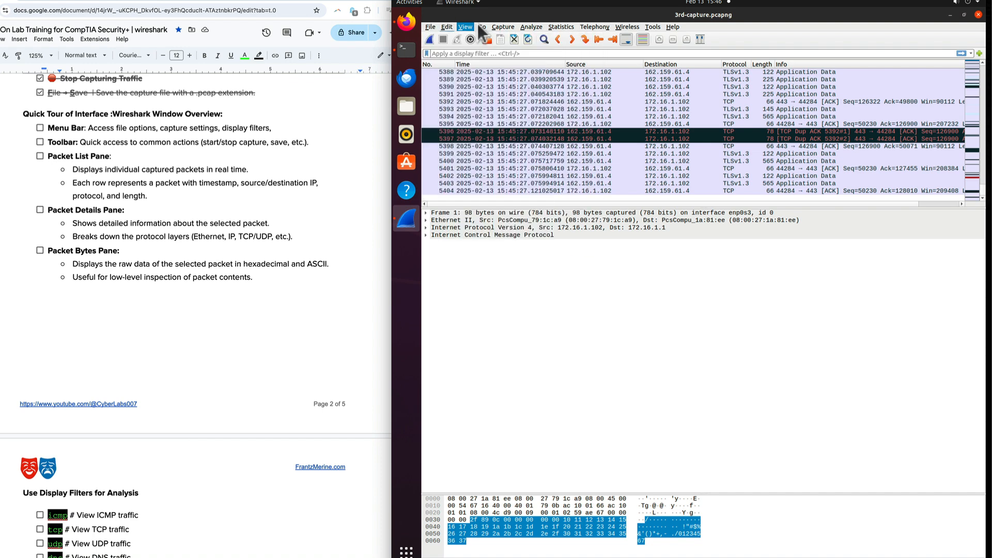
mouse_move(499, 26)
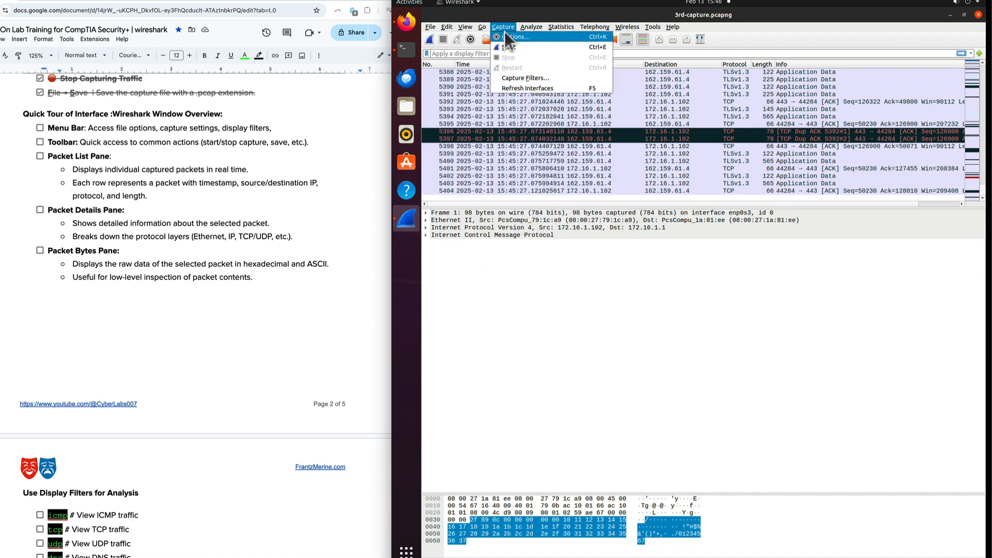
- Open the Capture Options dialog and close it without changes
click(718, 44)
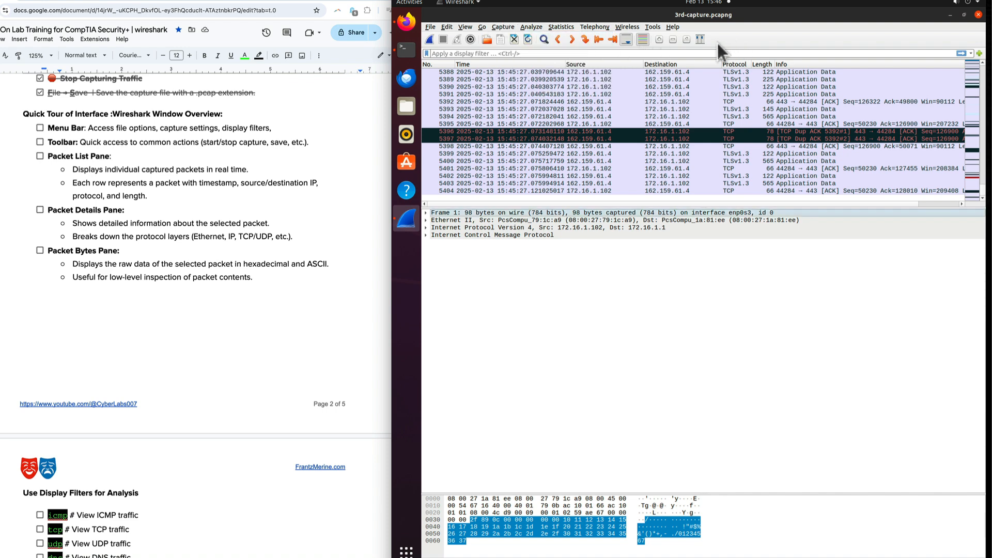
click(471, 40)
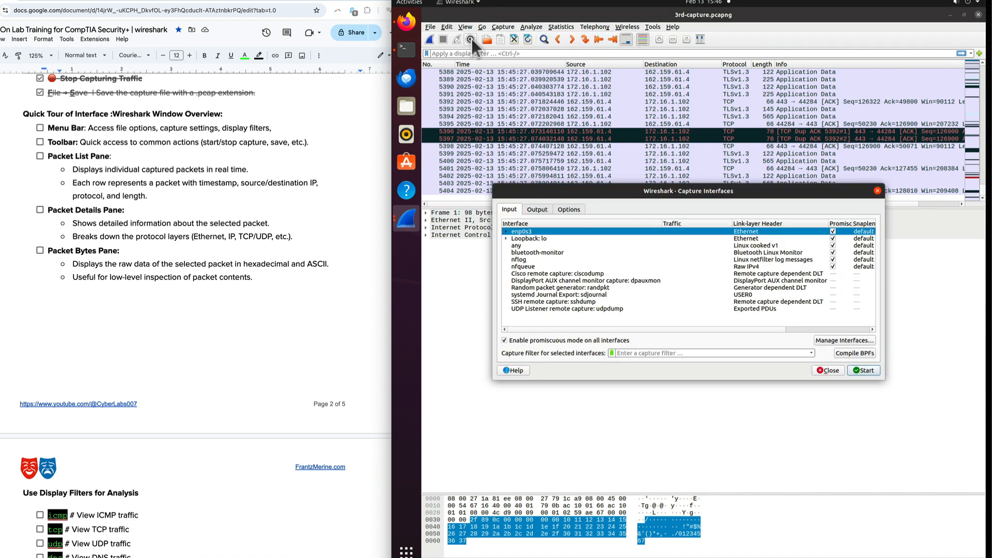
click(830, 371)
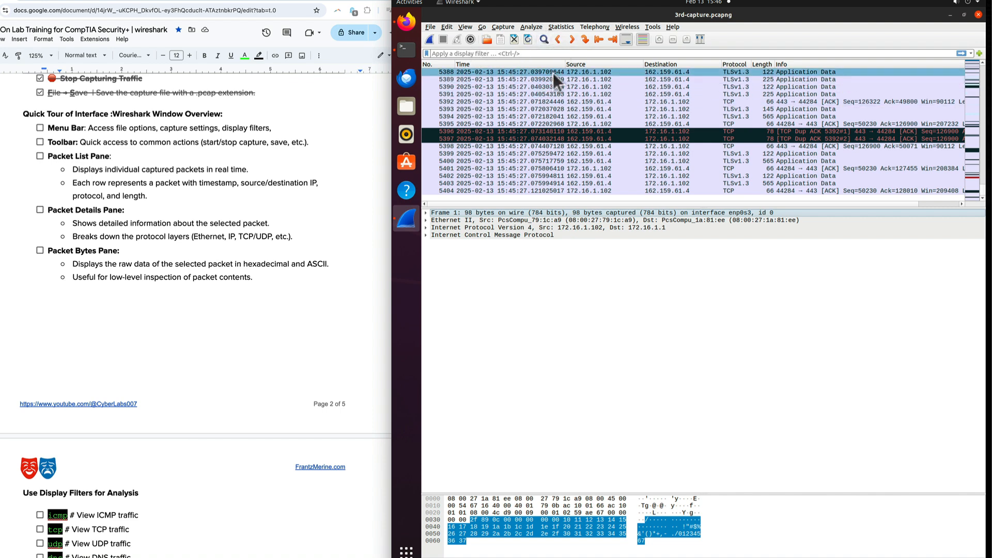
- Drag the pane splitter down to make the packet list pane taller
scroll(593, 138, up, 5)
click(581, 212)
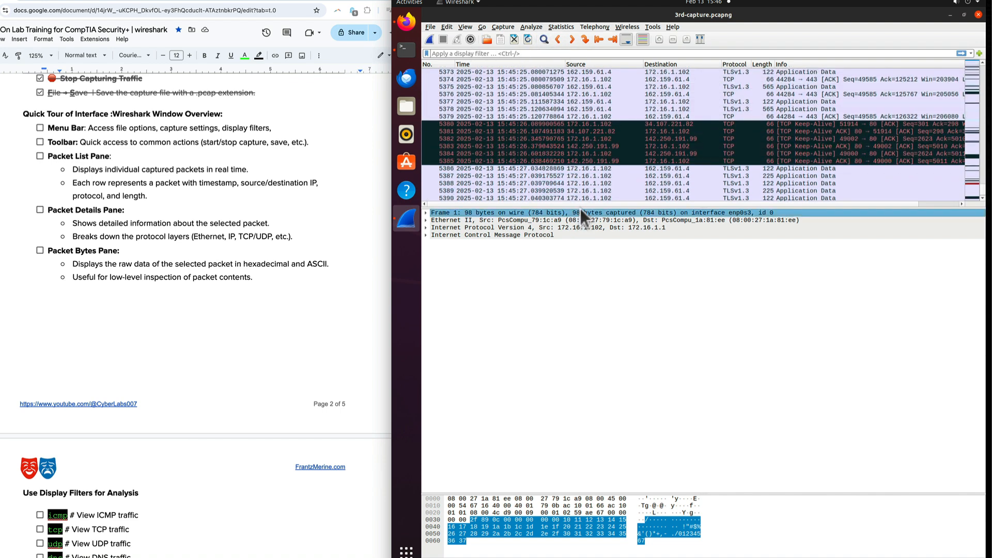
drag(579, 207, 579, 364)
scroll(563, 277, up, 19)
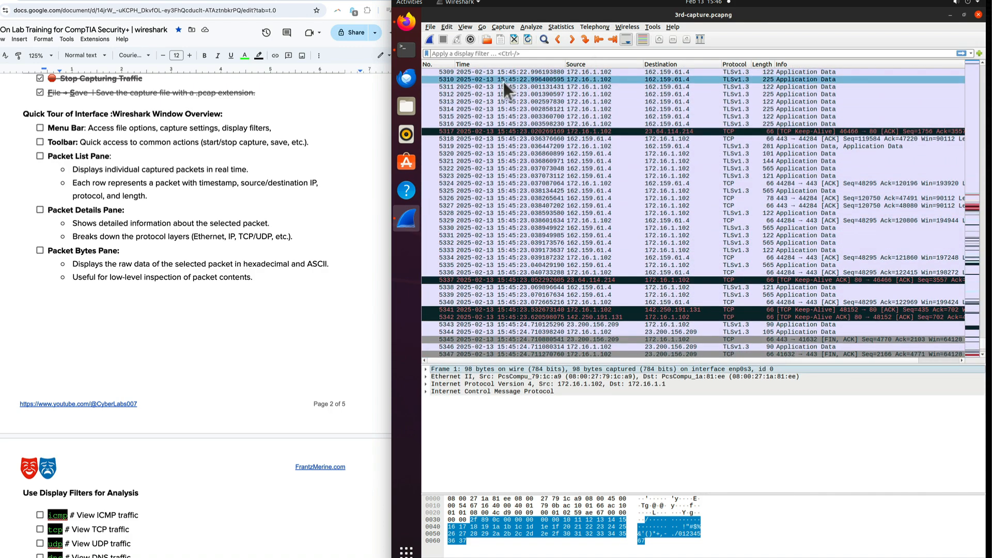
- Jump to the first and last packet (5404), sort by Time, then return to the first packet
click(598, 41)
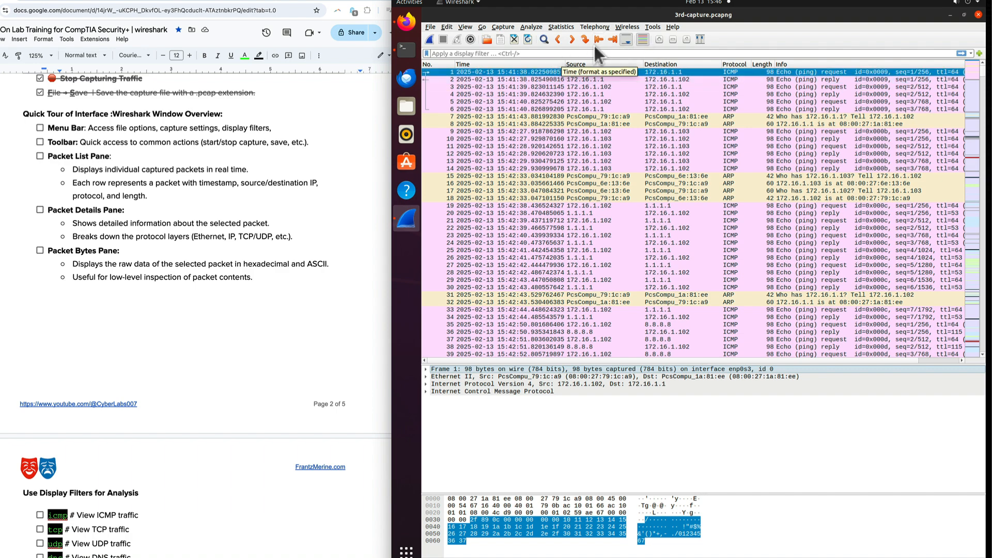
click(613, 40)
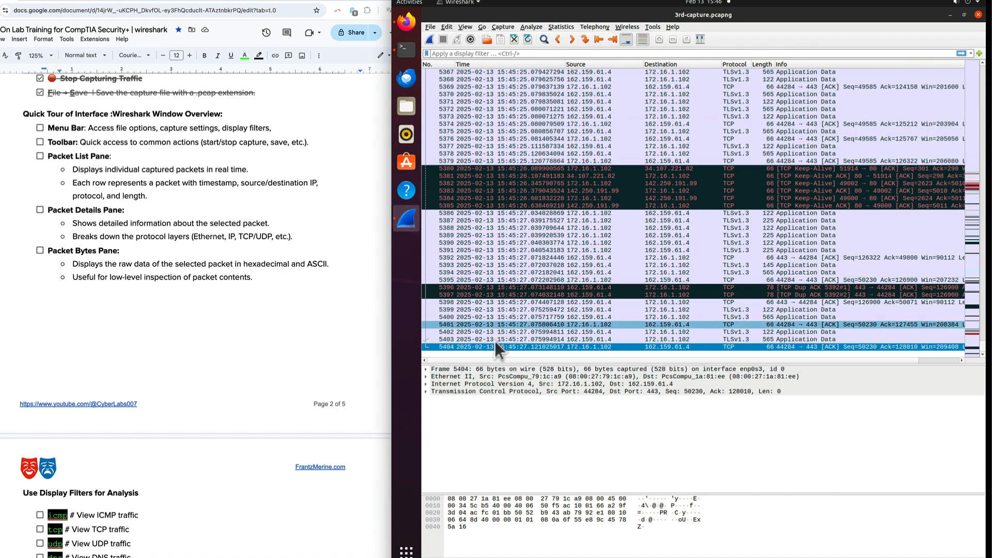
click(452, 349)
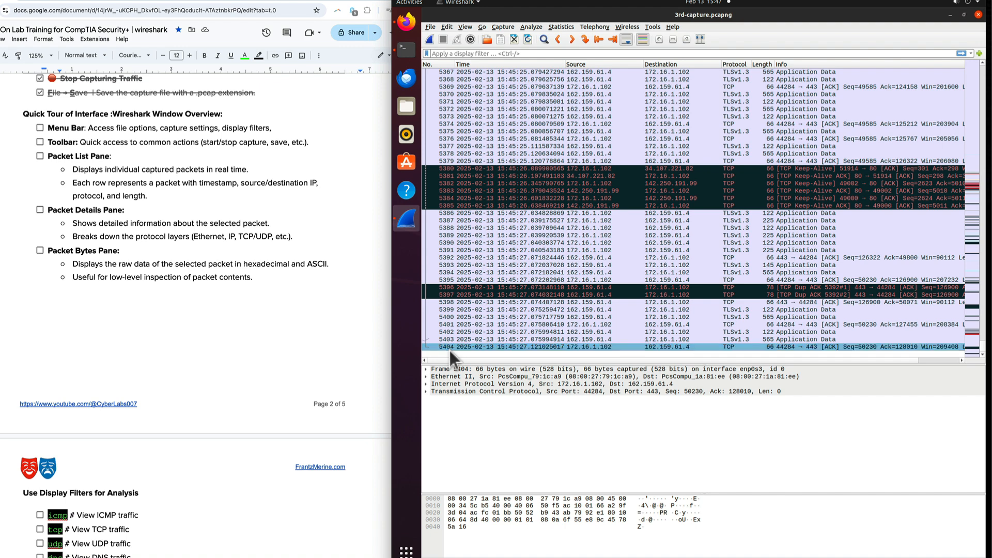
scroll(449, 349, up, 1)
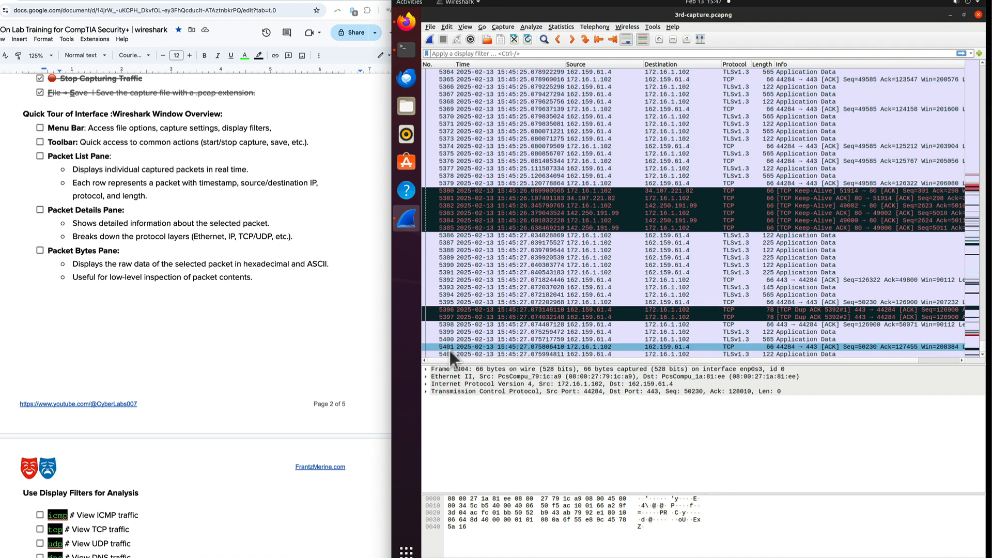
click(476, 64)
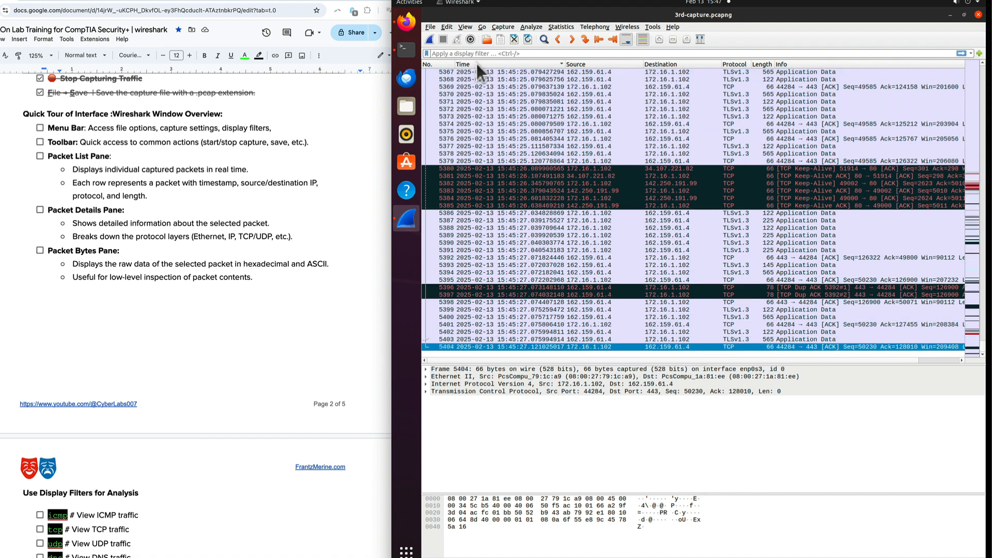
click(597, 39)
click(465, 27)
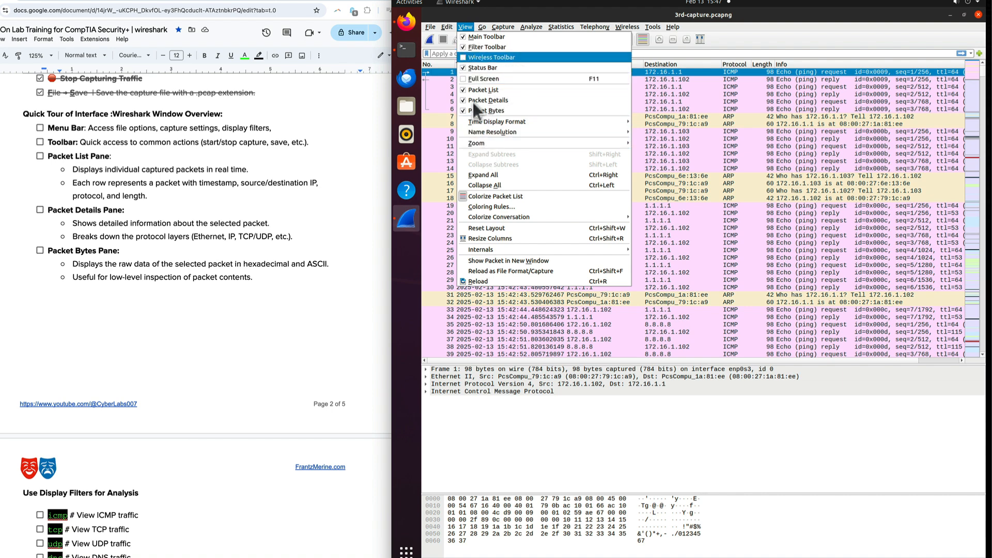
- Set Time Display Format to Date and Time of Day after briefly trying Year, Day of Year, and Time of Day
mouse_move(476, 132)
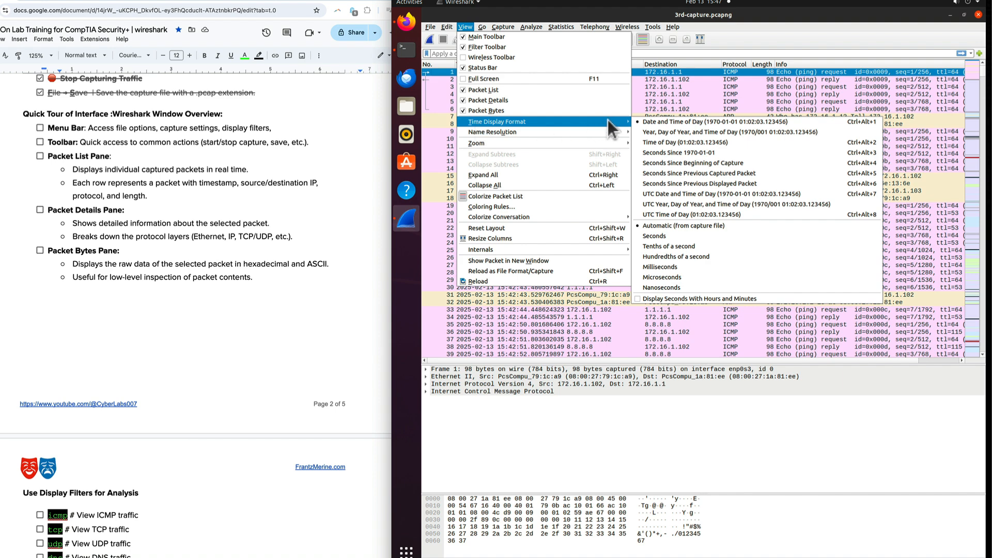
click(659, 132)
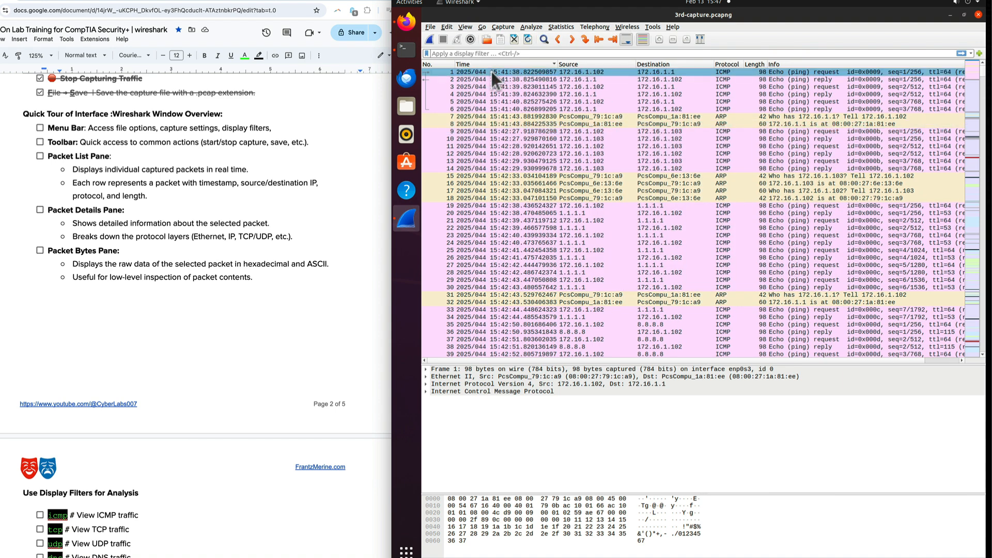
click(465, 27)
mouse_move(507, 125)
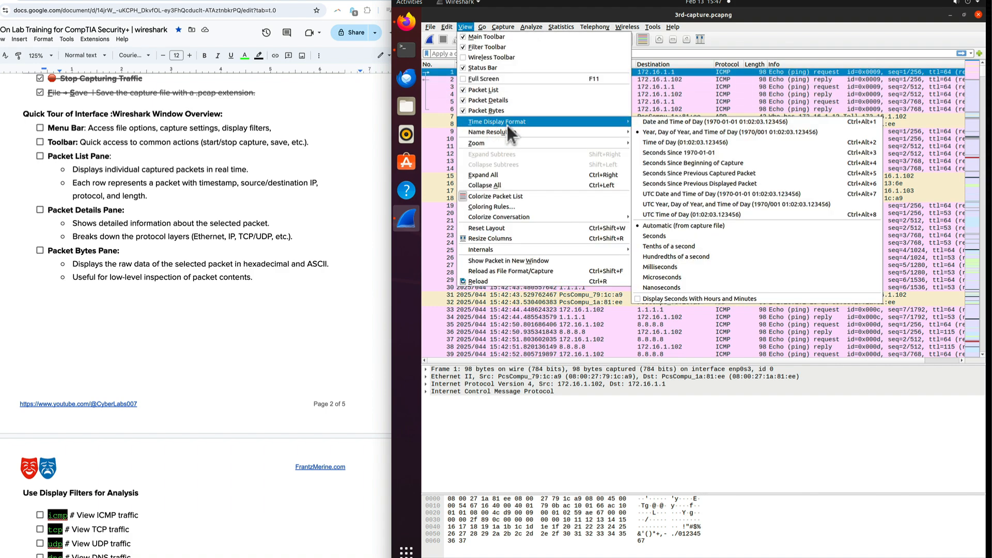
click(643, 123)
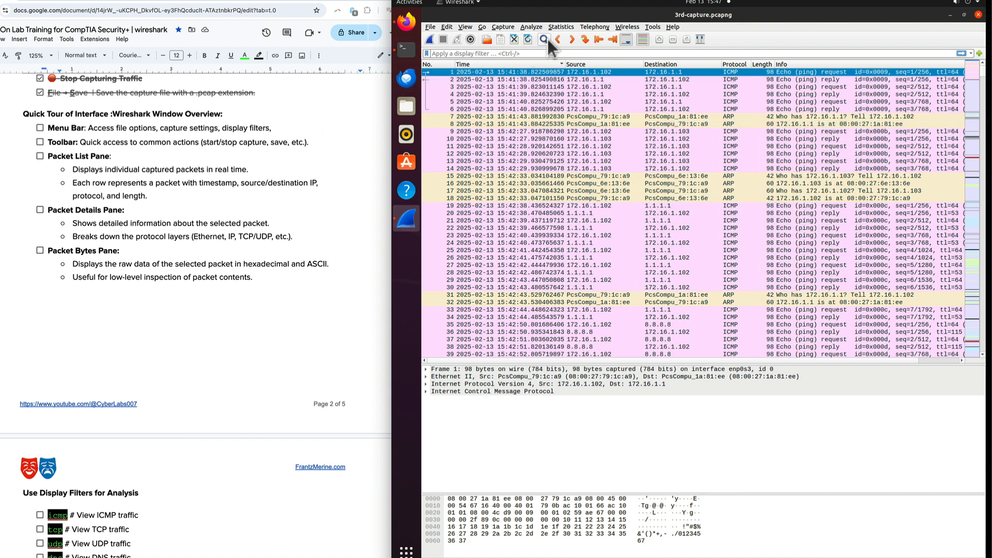
- Jump to last packet 5404, back to the first, then step forward through the opening packets
click(612, 39)
click(597, 40)
click(572, 39)
click(572, 39)
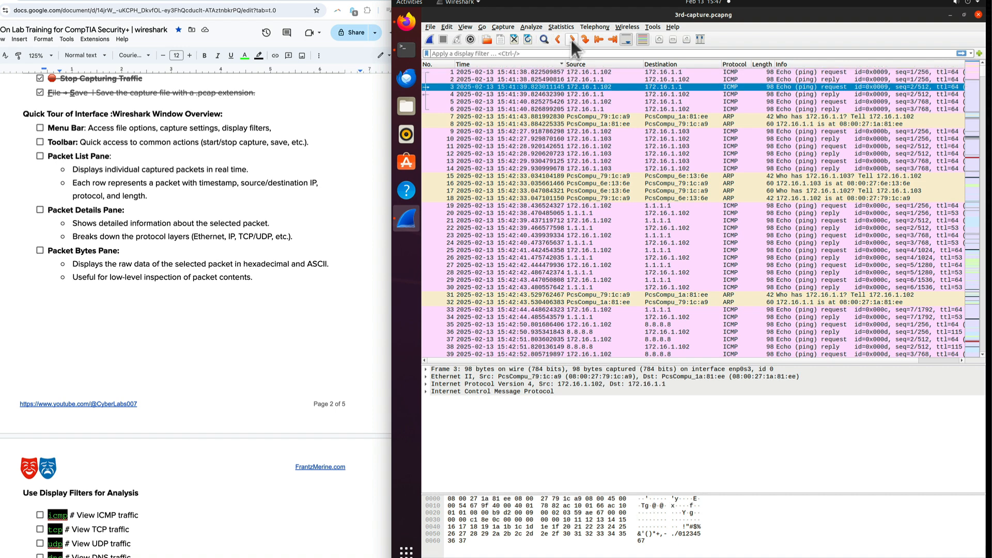
click(572, 39)
click(571, 40)
click(572, 40)
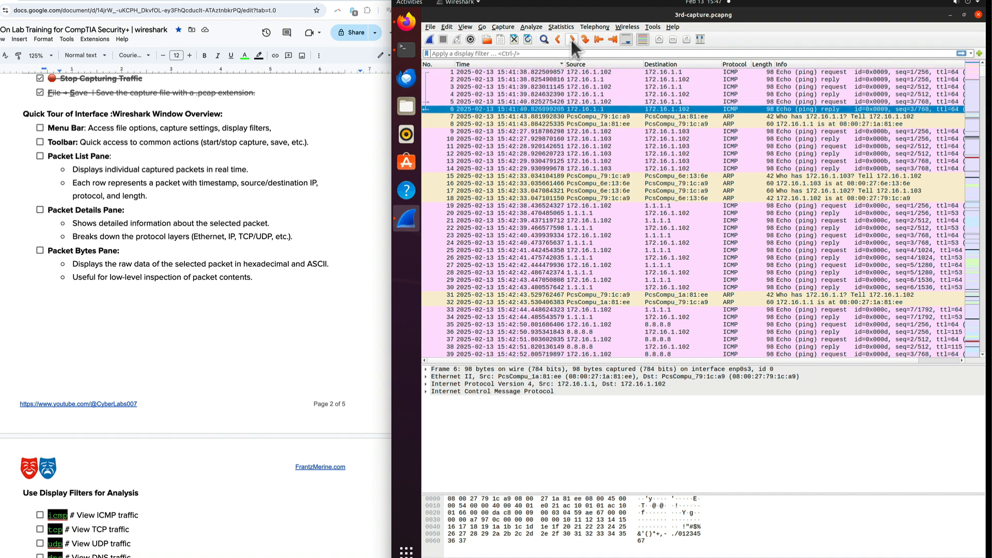
click(572, 40)
click(571, 39)
click(572, 39)
click(571, 39)
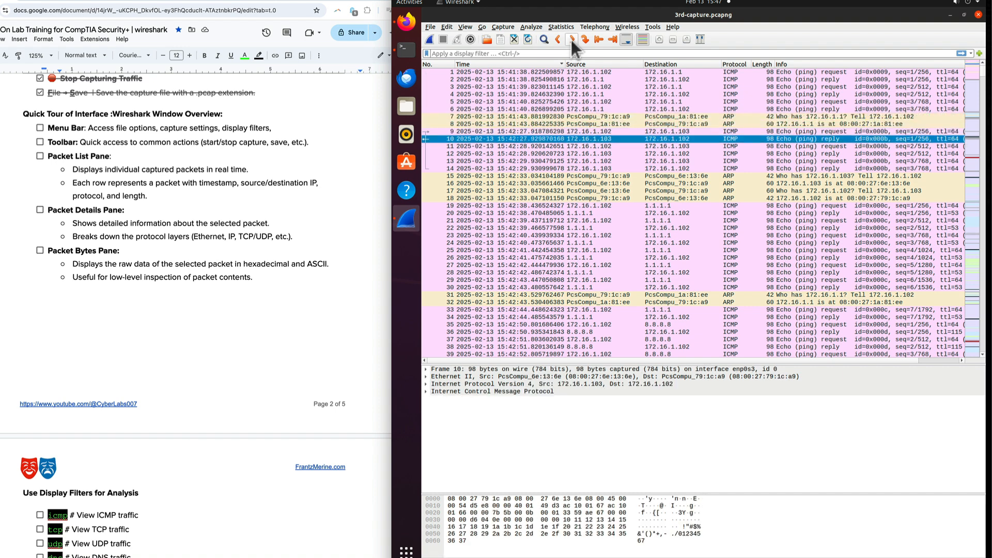
- Step on to packet 16 and turn off Colorize Packet List
click(571, 39)
click(571, 39)
click(571, 39)
click(572, 39)
click(571, 39)
click(571, 40)
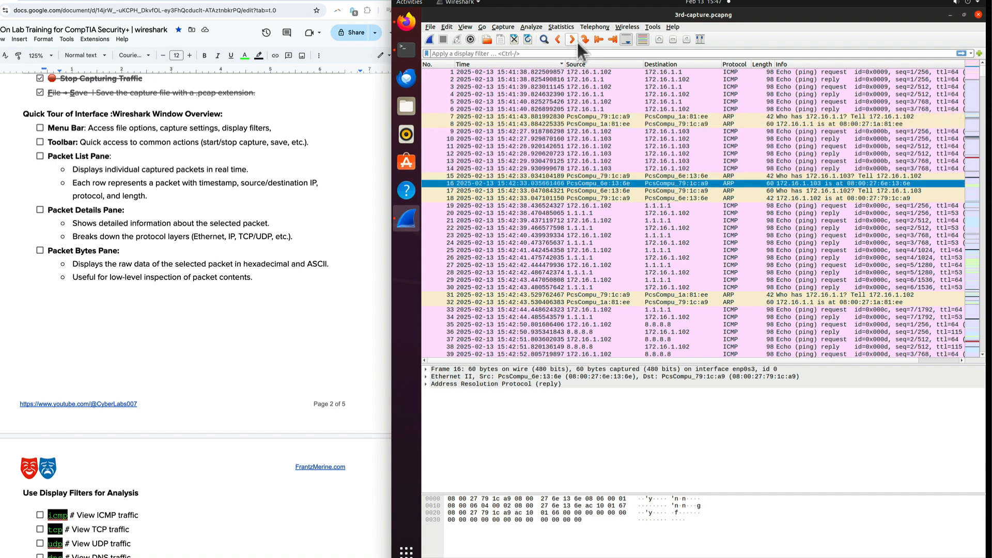
click(644, 41)
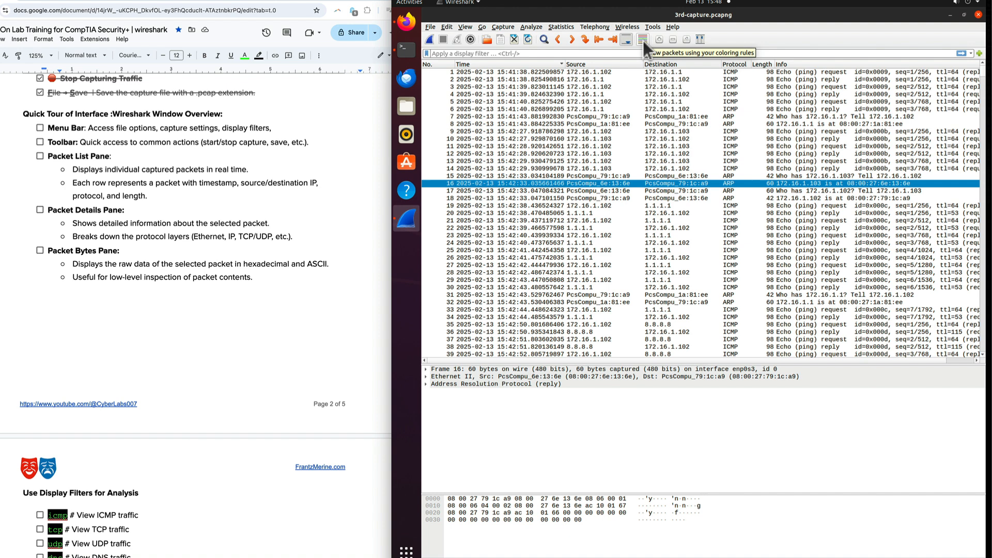
- Turn Colorize Packet List back on, scroll down the packet list, and return to packet 1
click(643, 40)
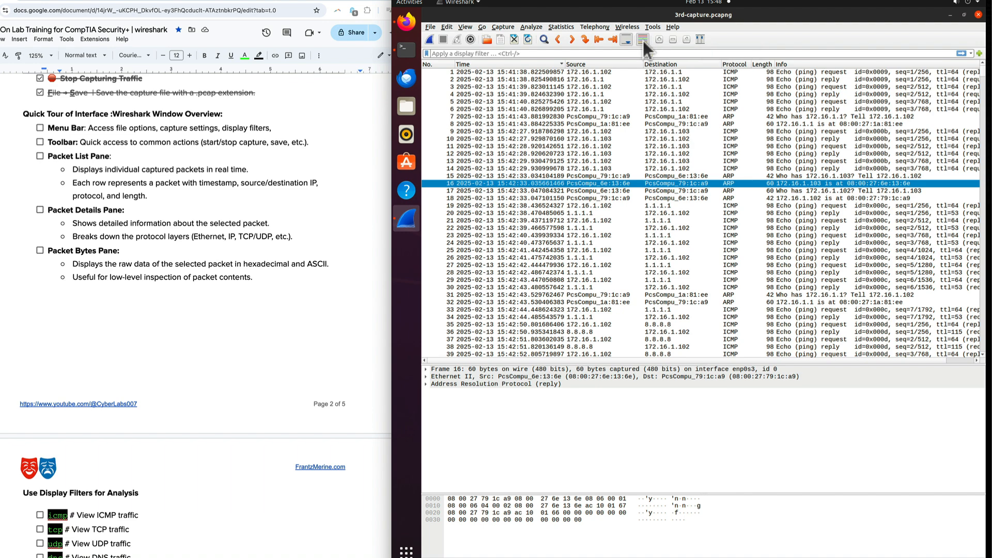
scroll(739, 258, down, 20)
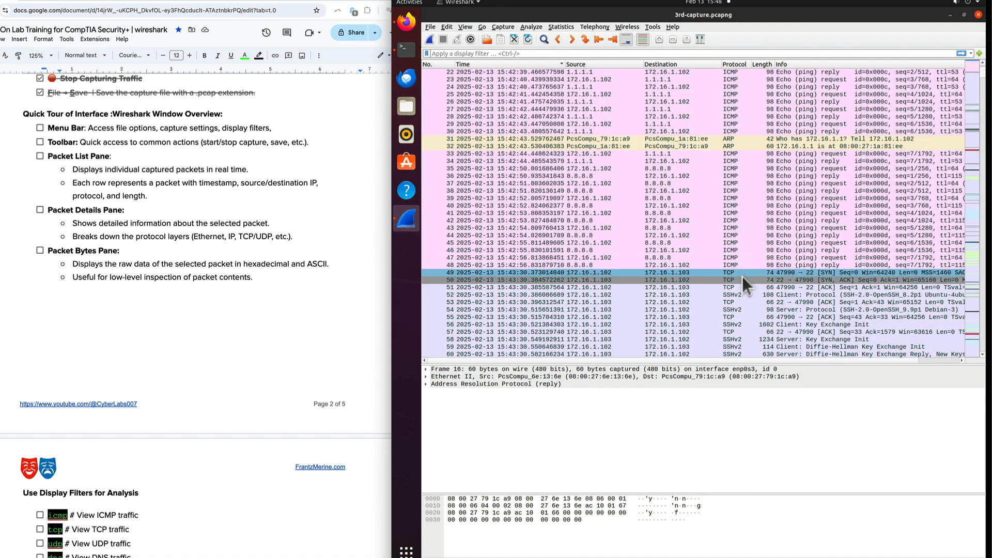
scroll(734, 309, down, 17)
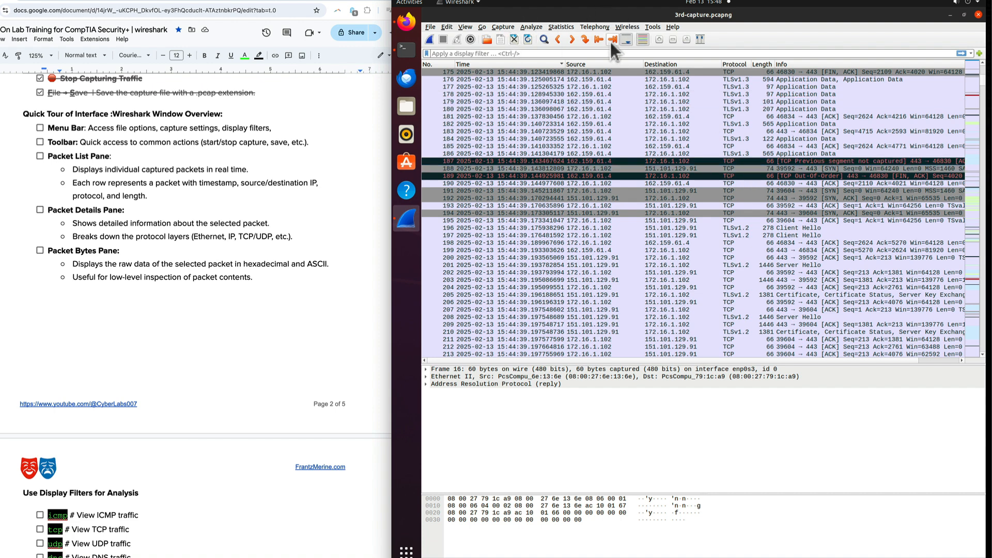
scroll(476, 185, up, 5)
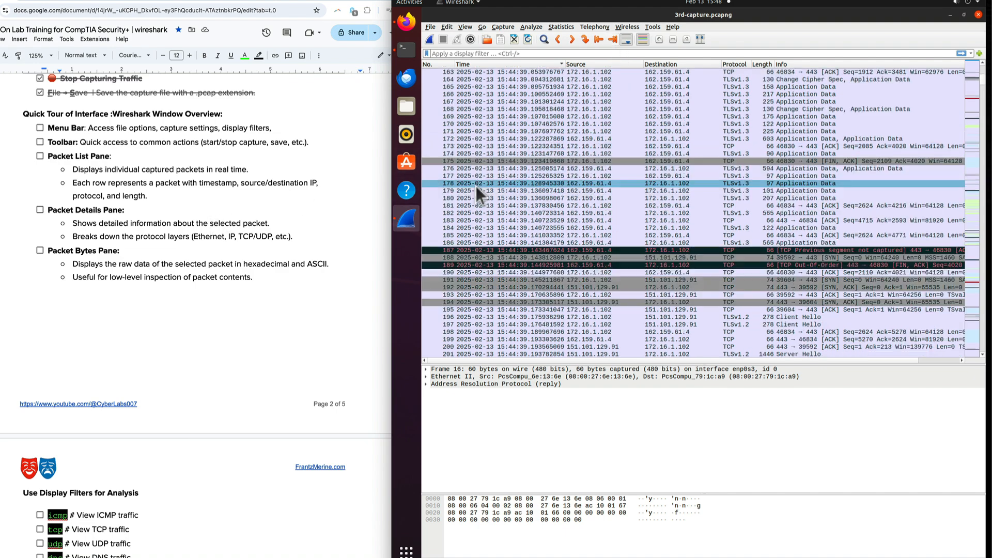
click(598, 40)
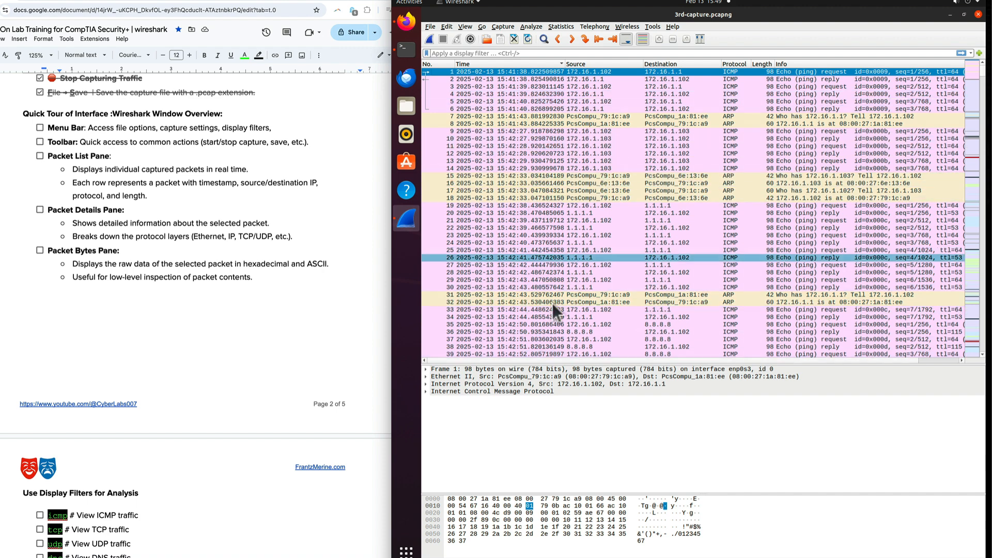
- Drag the splitter up to shrink the packet list, then bring up the Network-Maps image
drag(574, 363, 570, 235)
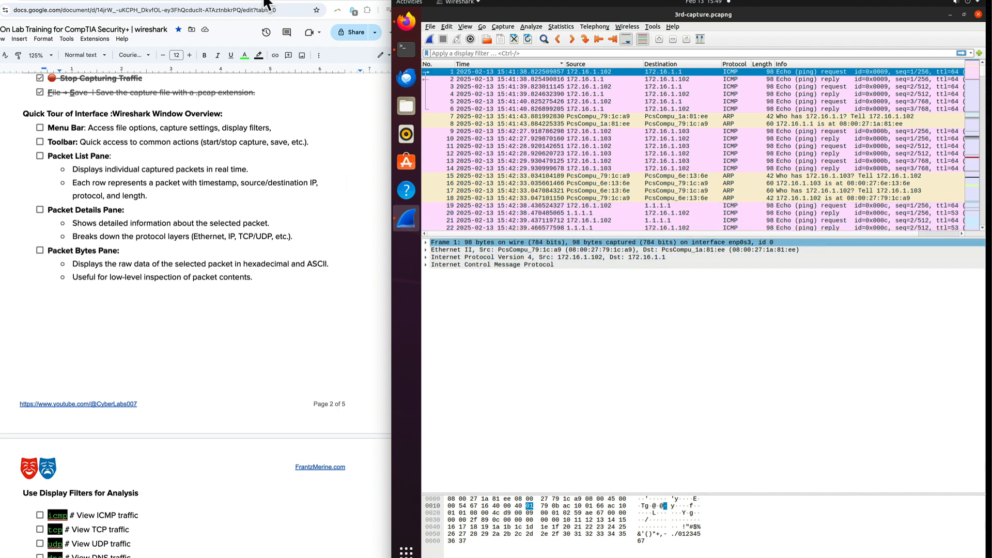
click(95, 4)
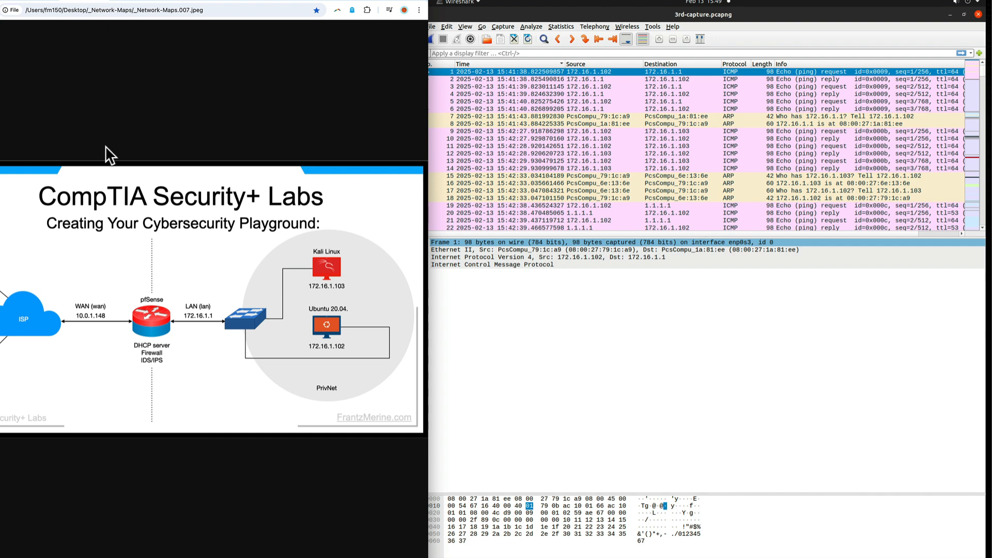
click(269, 2)
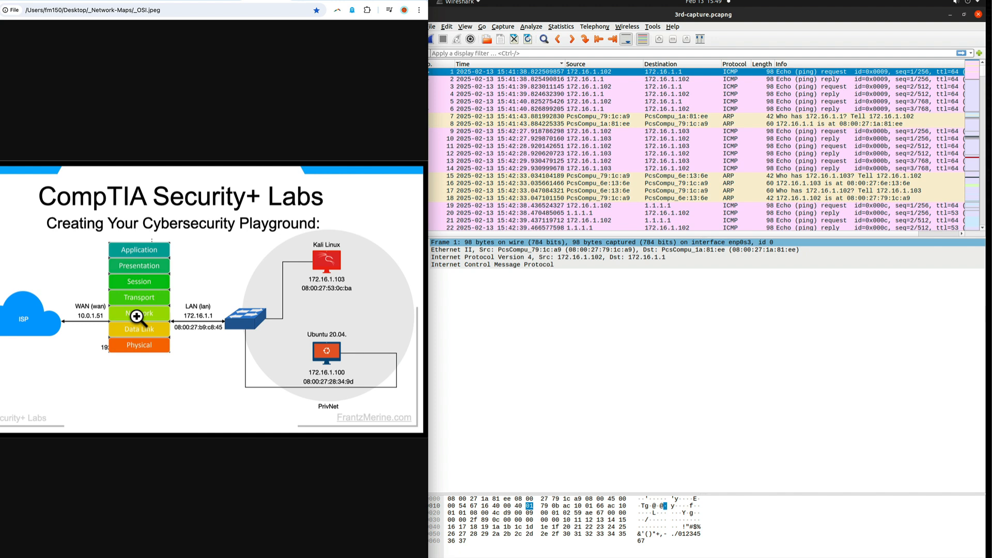
- Expand and collapse Frame 1 in Wireshark's packet details pane
click(515, 265)
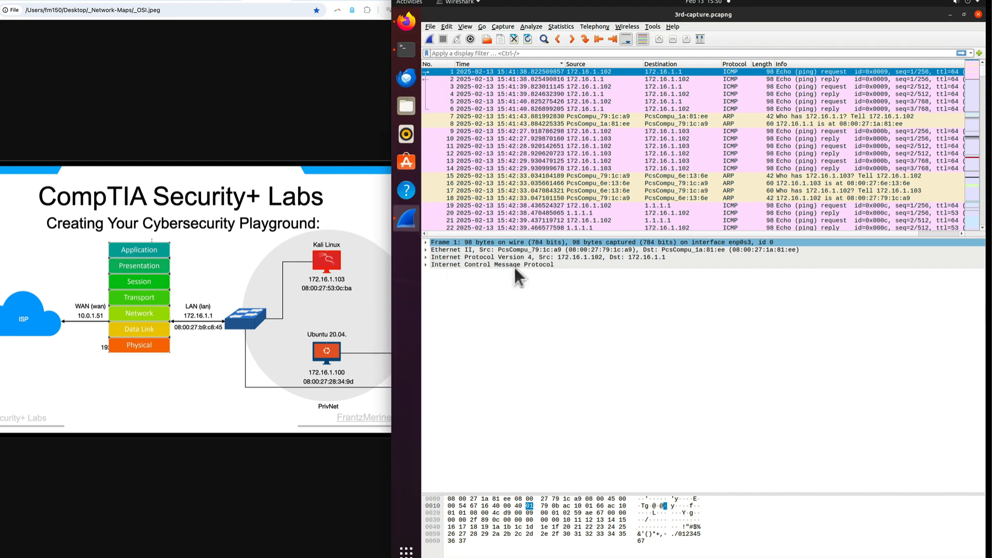
click(426, 242)
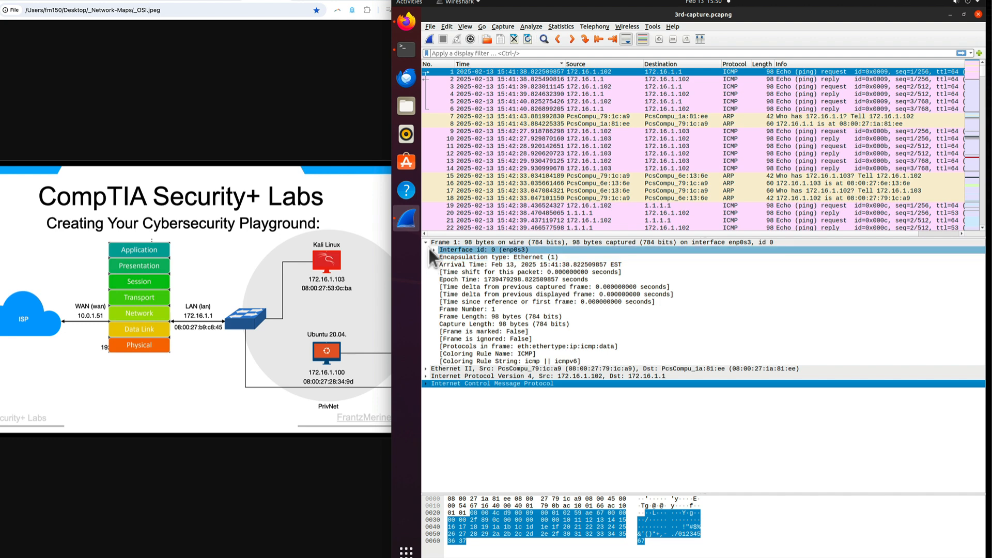
click(426, 242)
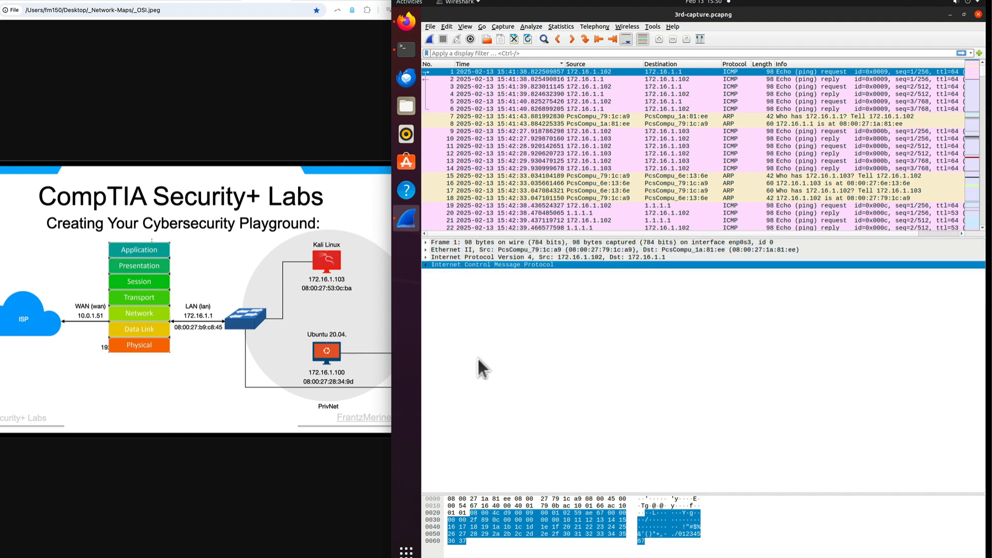
- Tick the Packet Details Pane, Packet List Pane, Toolbar and Menu Bar checklist items
click(1, 1)
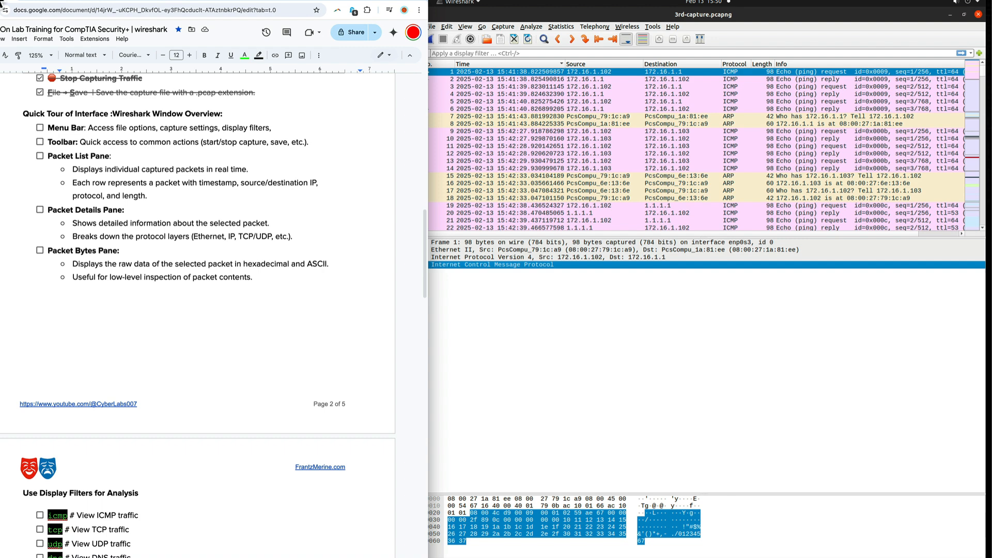
click(40, 210)
click(40, 156)
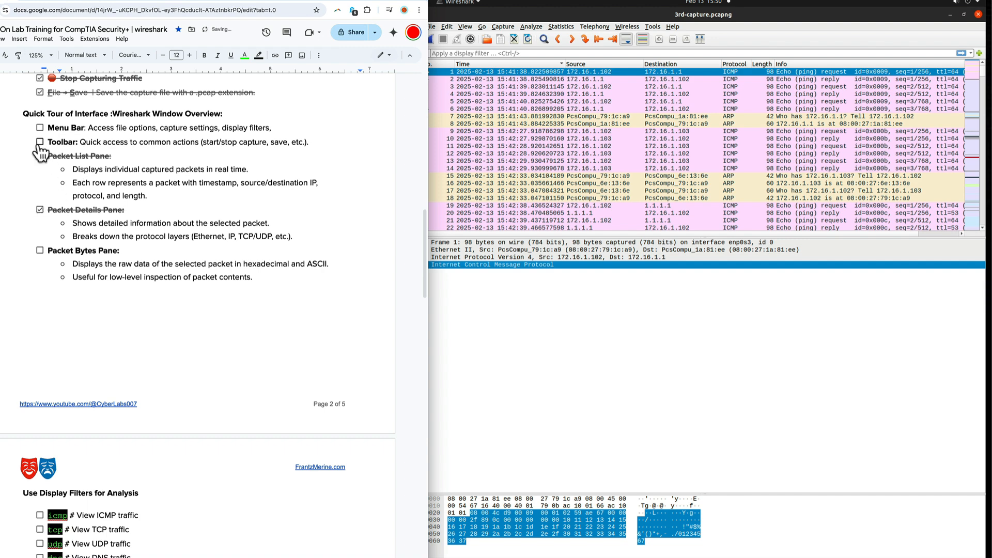
click(39, 141)
click(39, 128)
scroll(168, 288, down, 1)
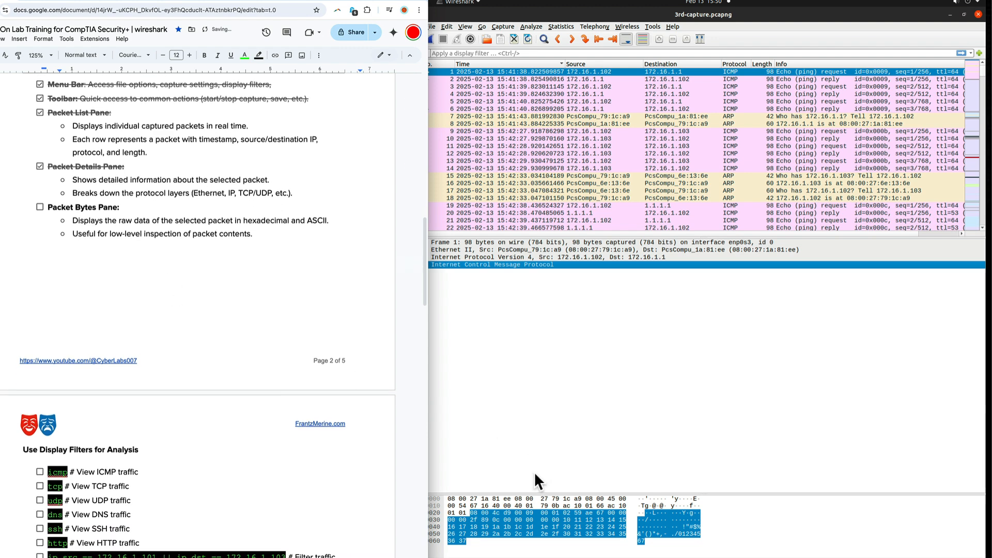
- Resize the packet bytes pane up and back down, then tick the Packet Bytes Pane item
drag(533, 493, 511, 399)
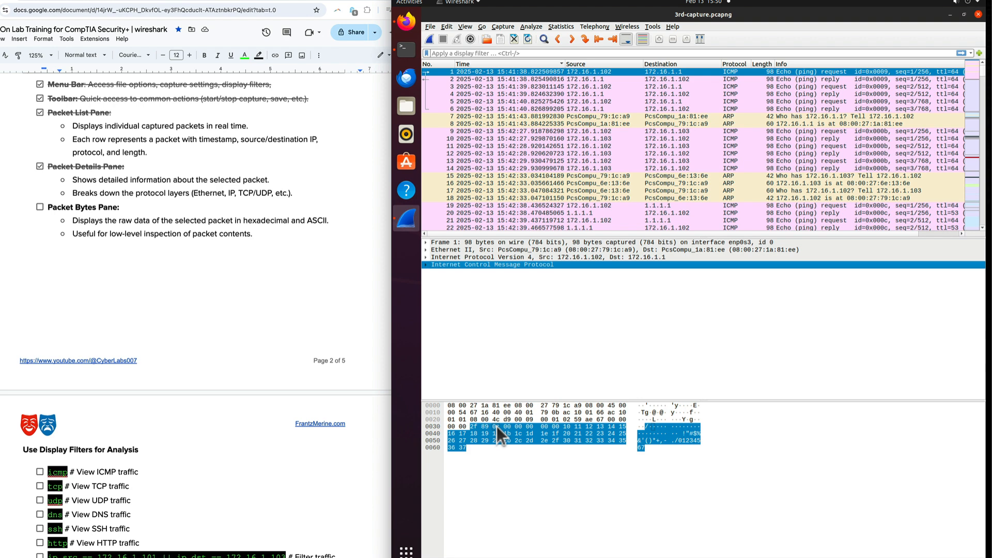
drag(516, 400, 516, 427)
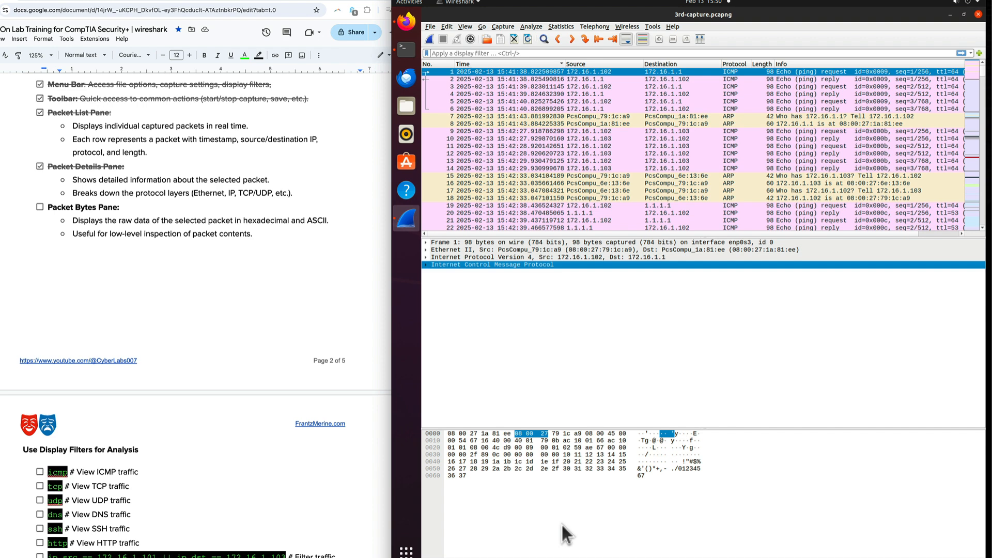
click(40, 206)
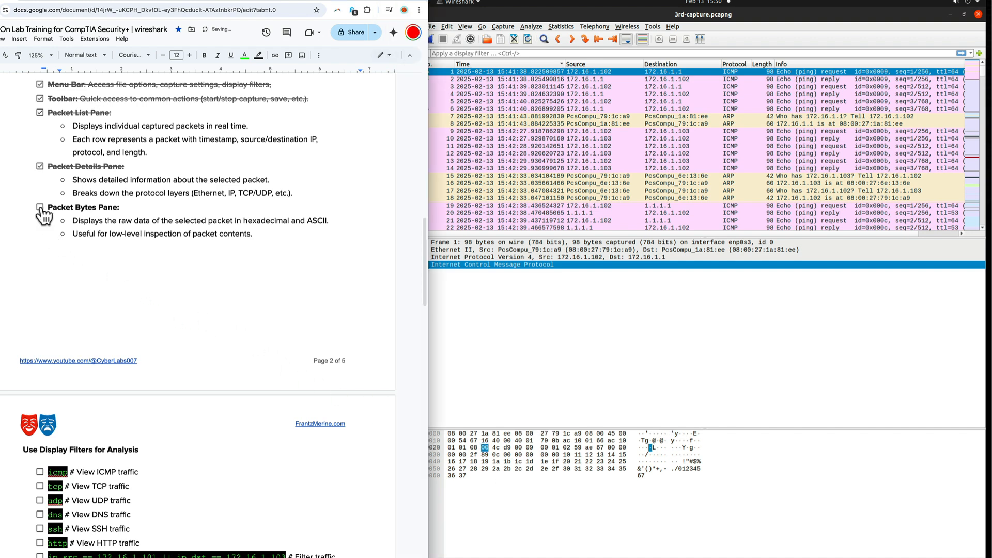
click(40, 206)
click(40, 206)
click(814, 340)
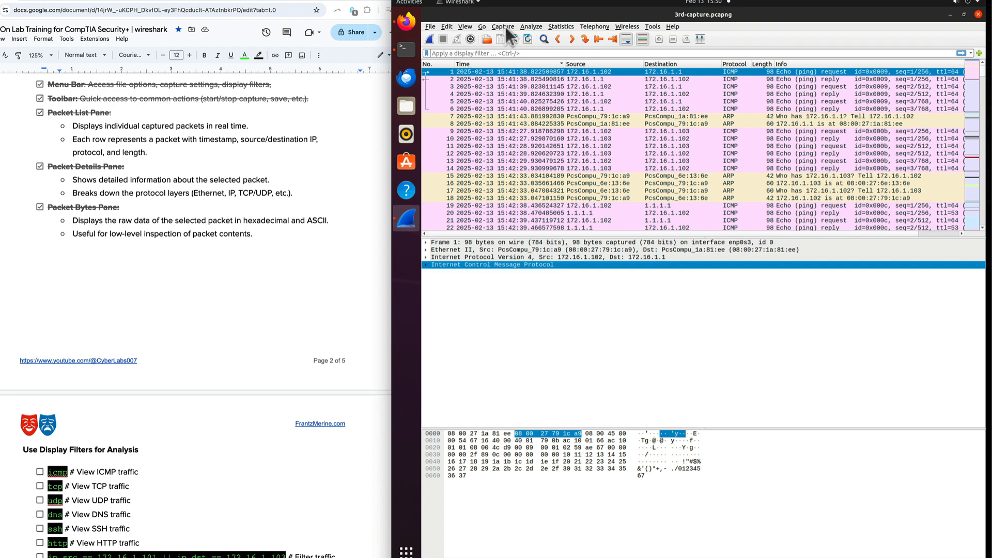
scroll(350, 157, up, 1)
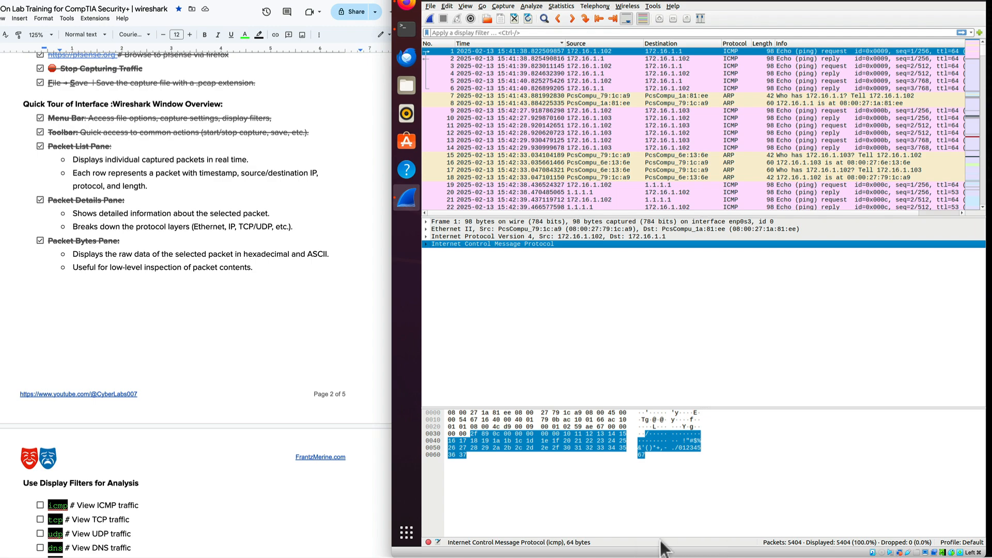
- Apply the icmp display filter (40 of 5404 packets) and drag the divider down to enlarge the packet list
scroll(205, 486, down, 8)
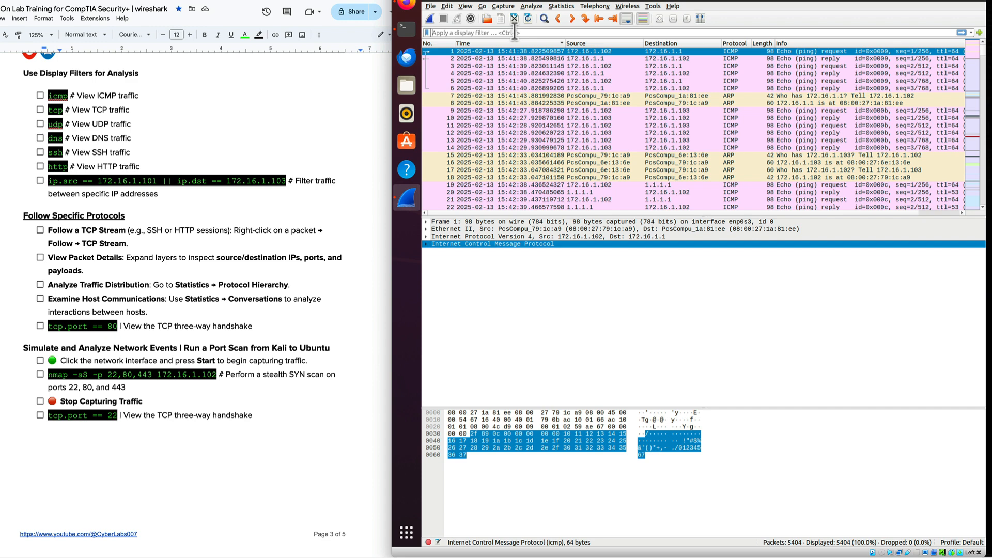
text(icmp)
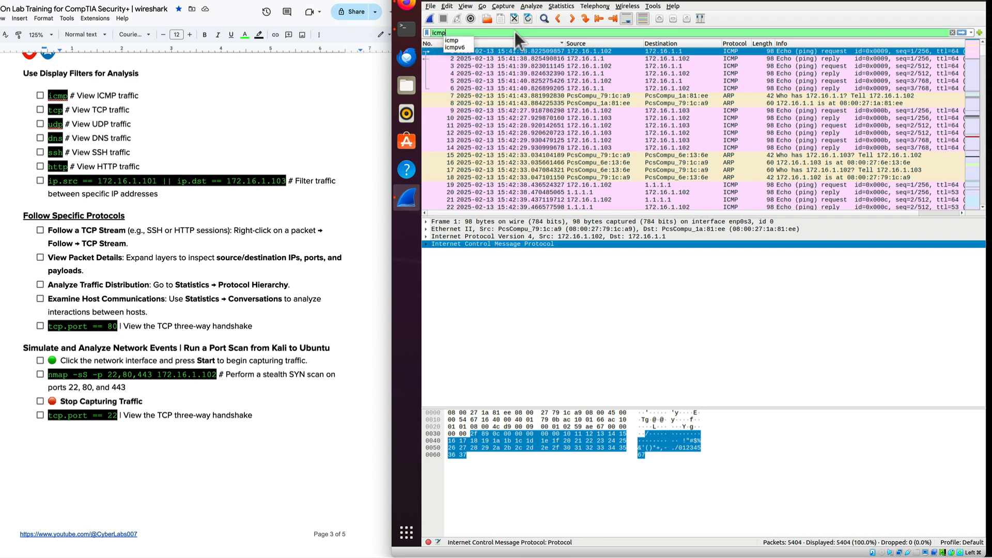
key(Return)
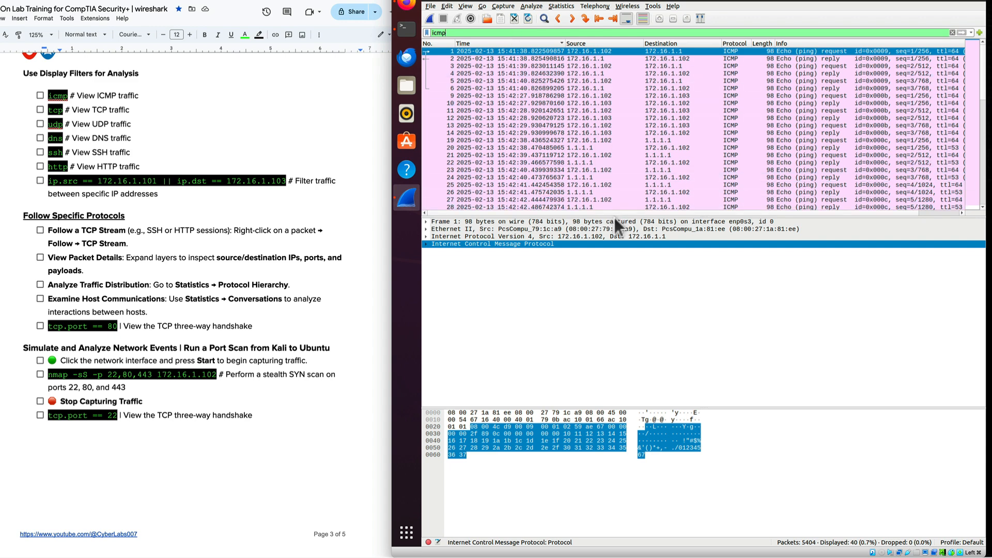
drag(614, 217, 613, 308)
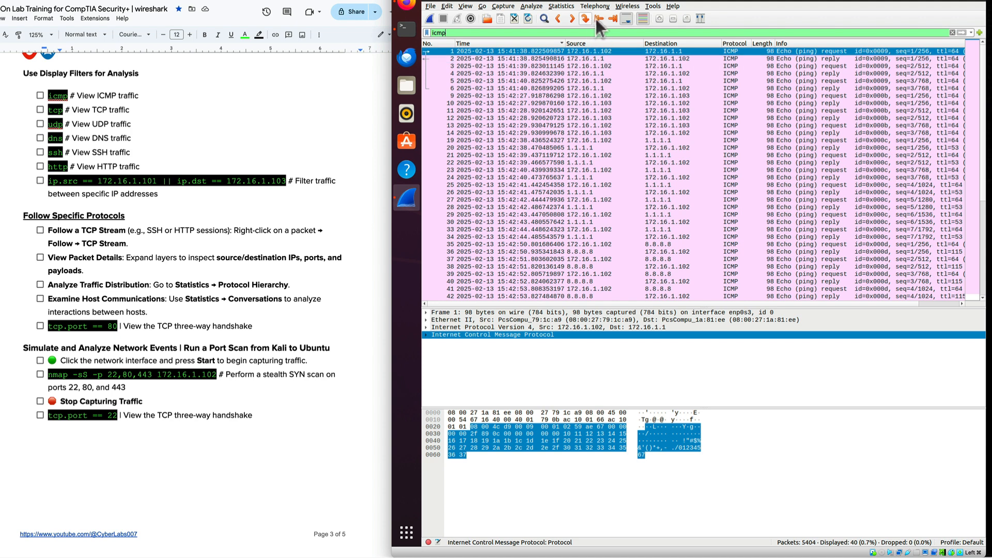
- Jump to the last ICMP packet, back to the first, then step forward through seven next packets
click(614, 18)
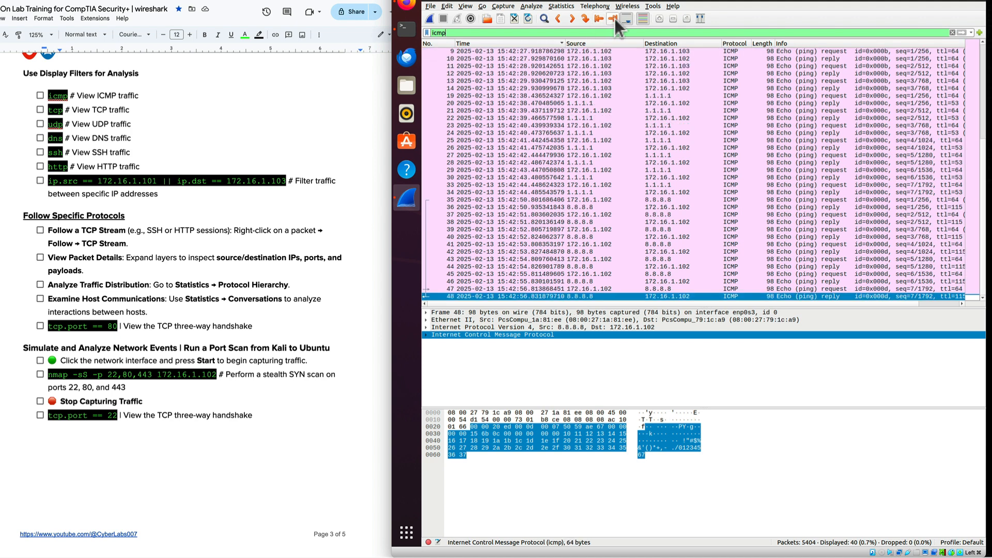
click(598, 18)
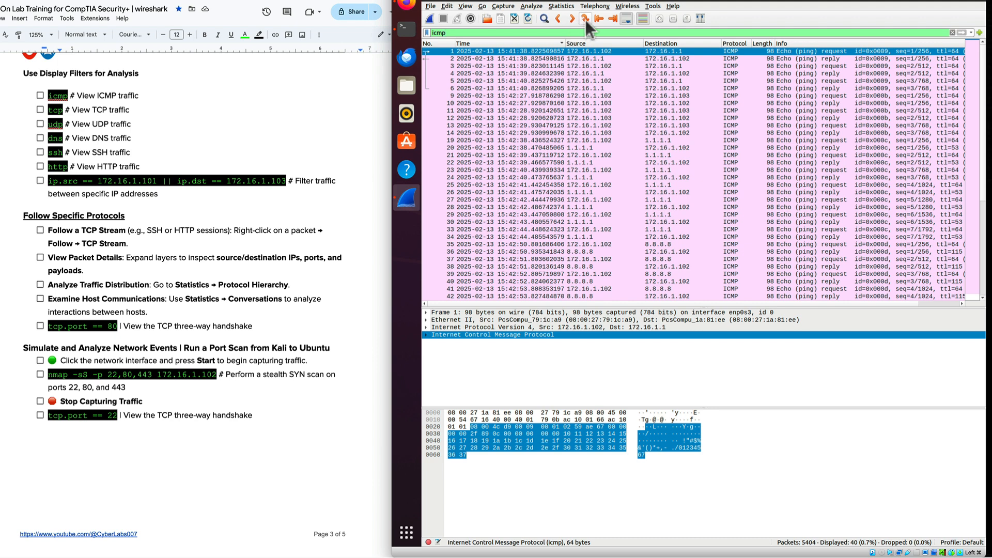
click(575, 21)
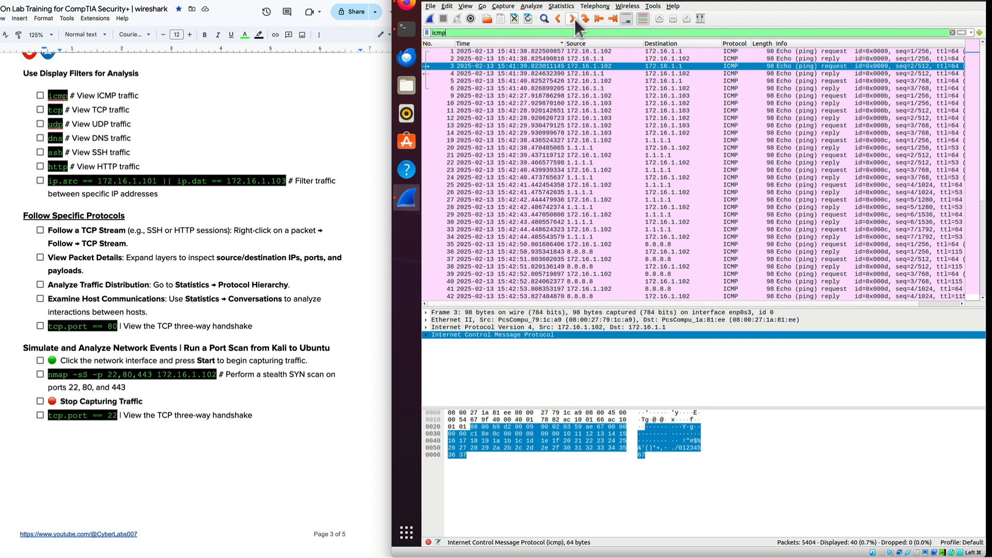
click(575, 20)
click(575, 20)
click(576, 21)
click(572, 18)
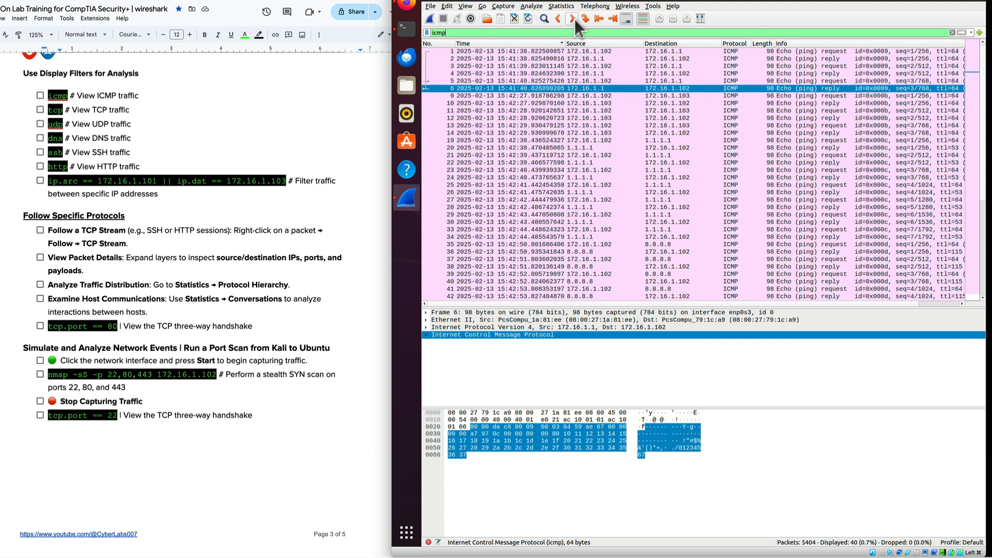
click(572, 18)
click(572, 18)
click(573, 18)
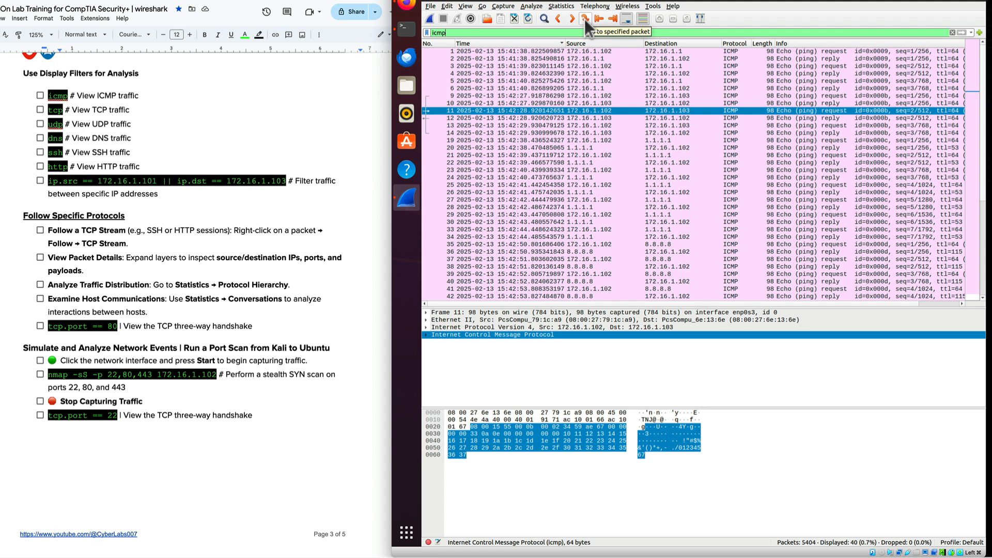
- Try Go to Packet 100, then jump to packet 30, the ICMP echo reply from 1.1.1.1
click(585, 20)
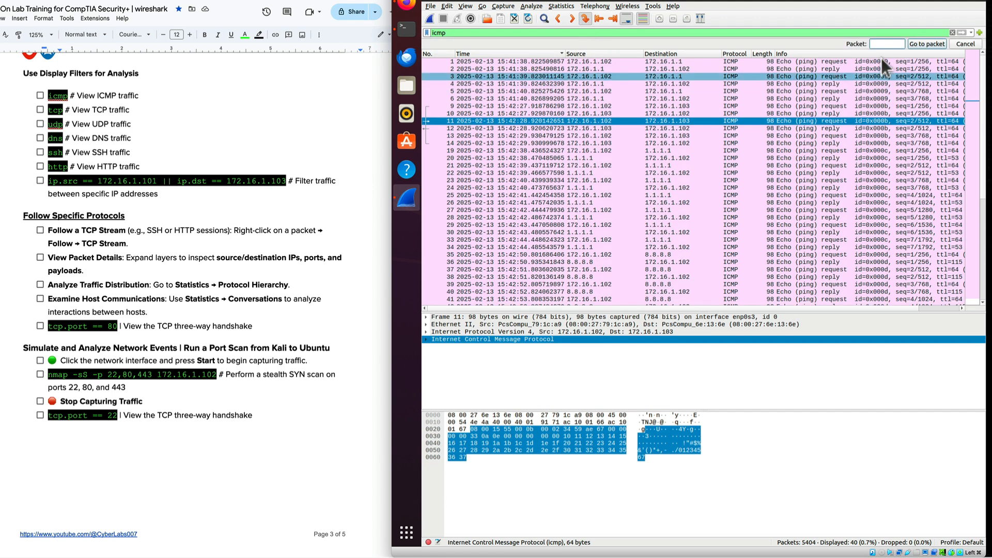
text(100)
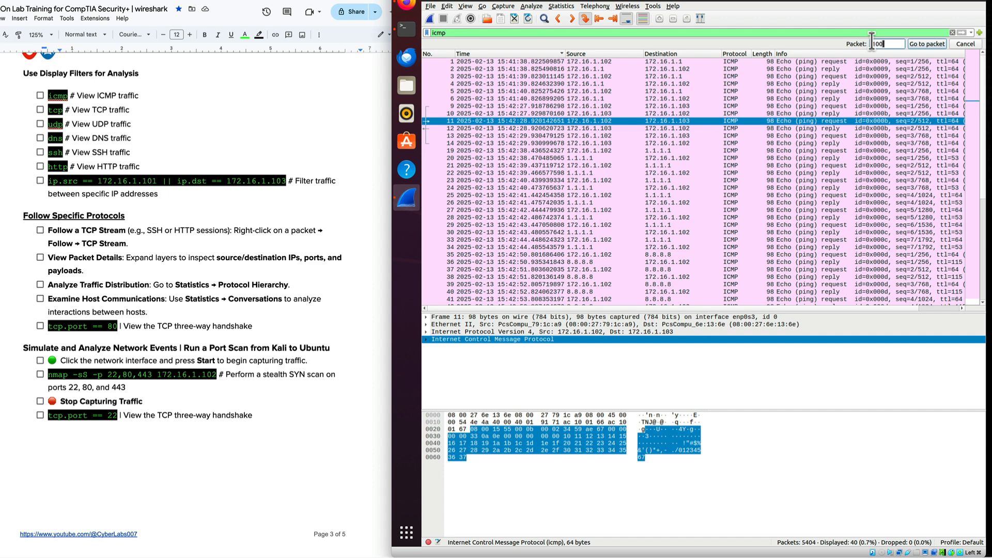
click(928, 44)
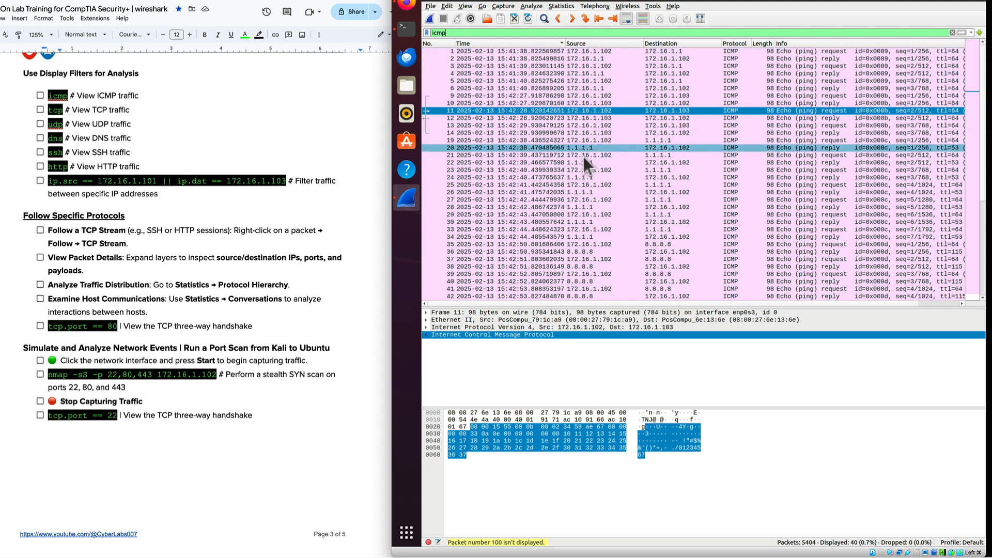
scroll(586, 258, down, 2)
scroll(601, 242, up, 2)
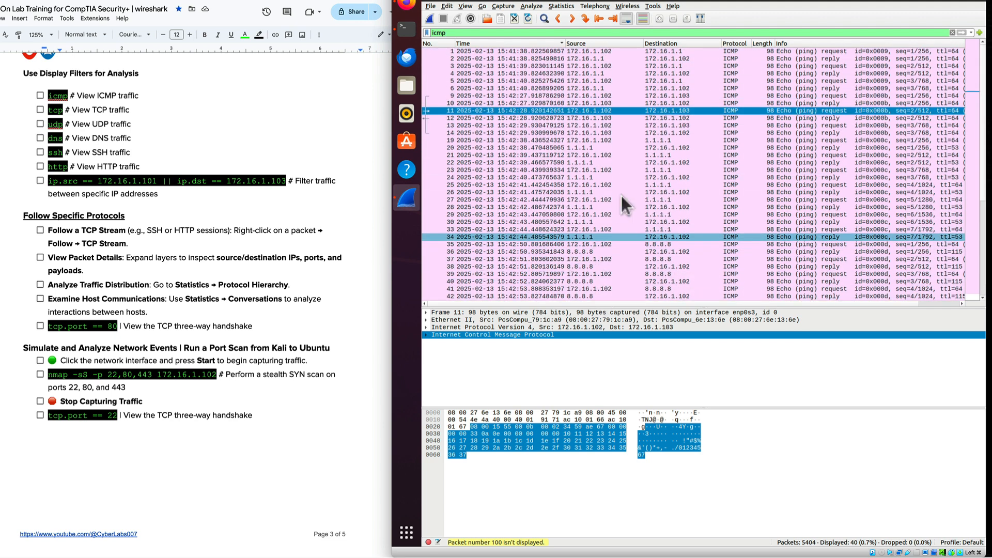
click(587, 19)
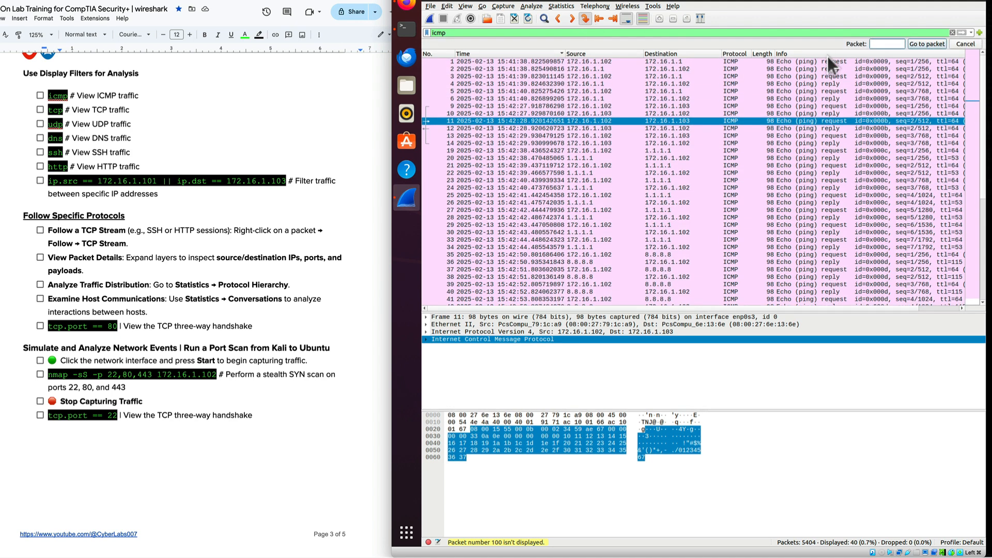
text(3)
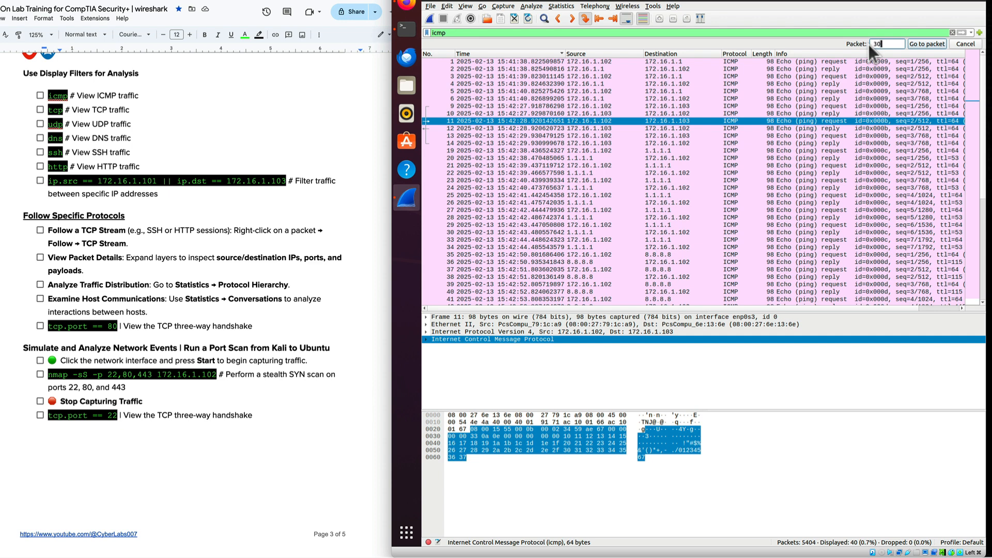
text(0)
click(920, 45)
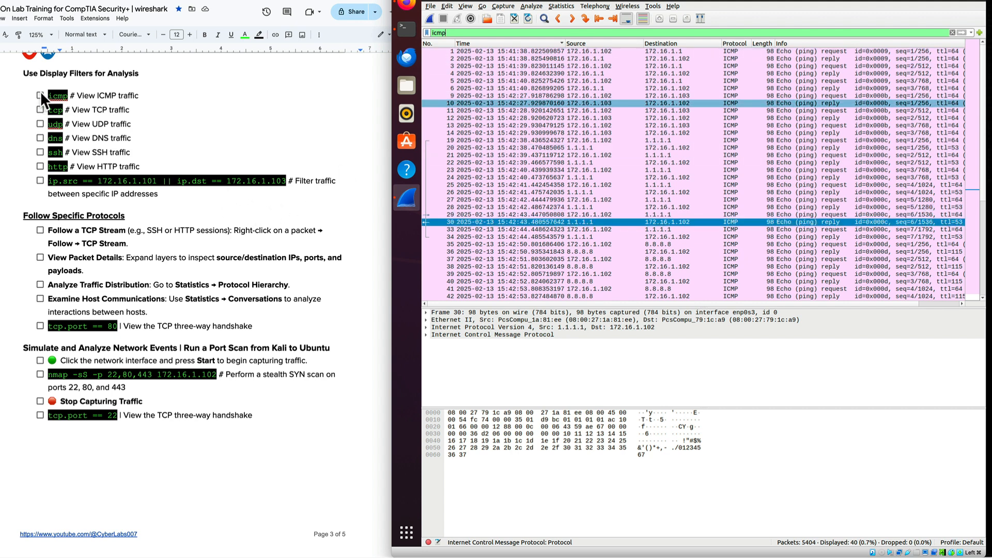
- Tick the guide's icmp item and switch the display filter to tcp, showing 4898 of 5404 packets
click(507, 30)
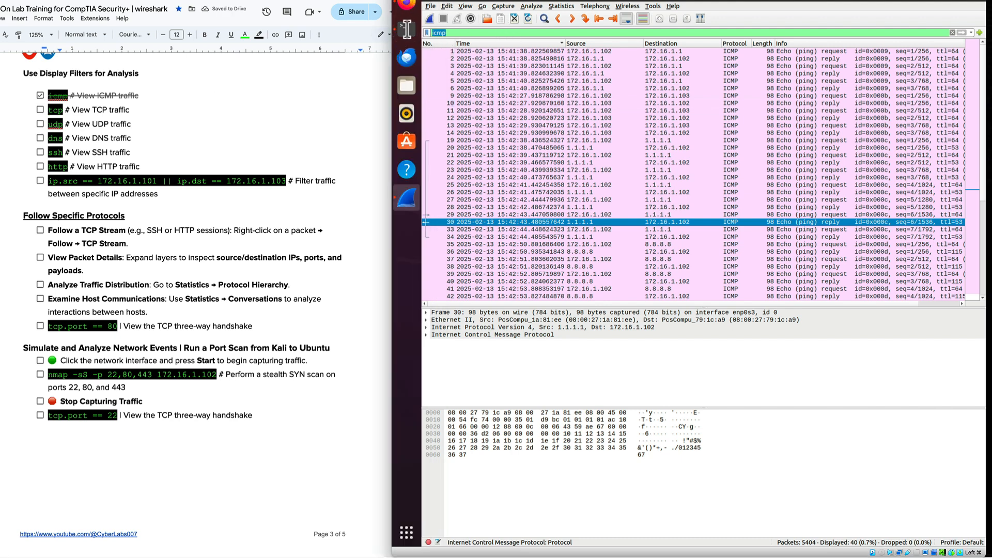
text(tcmp)
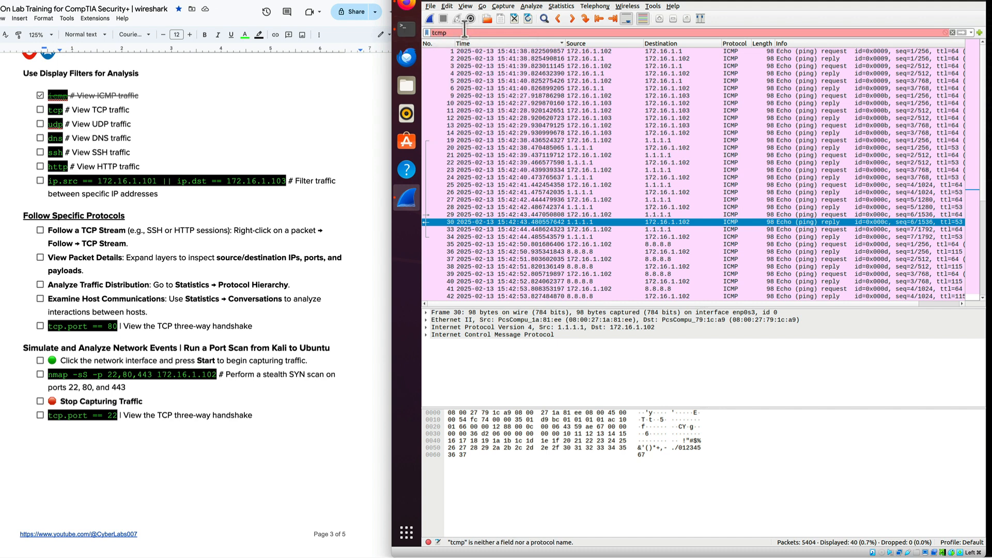
key(BackSpace)
key(BackSpace)
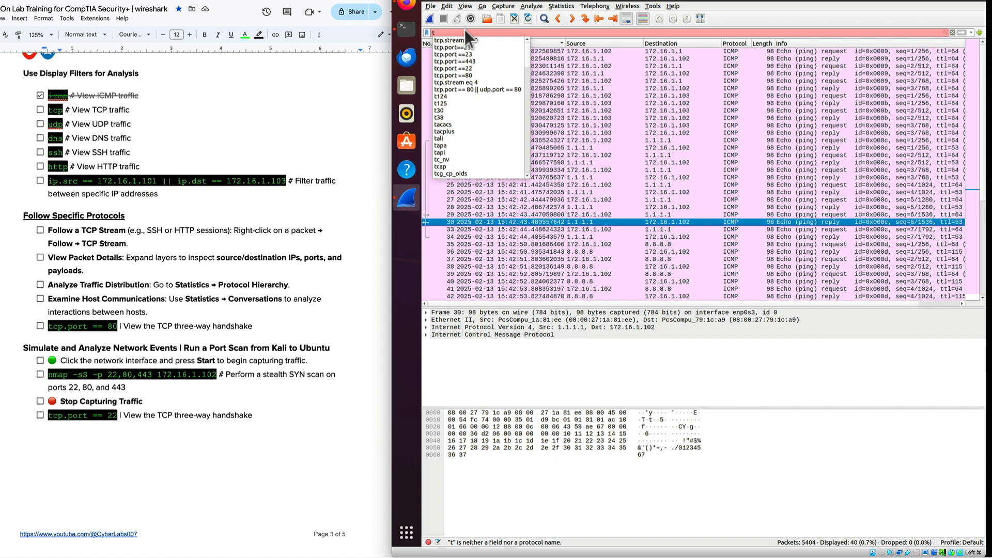
text(p)
key(Return)
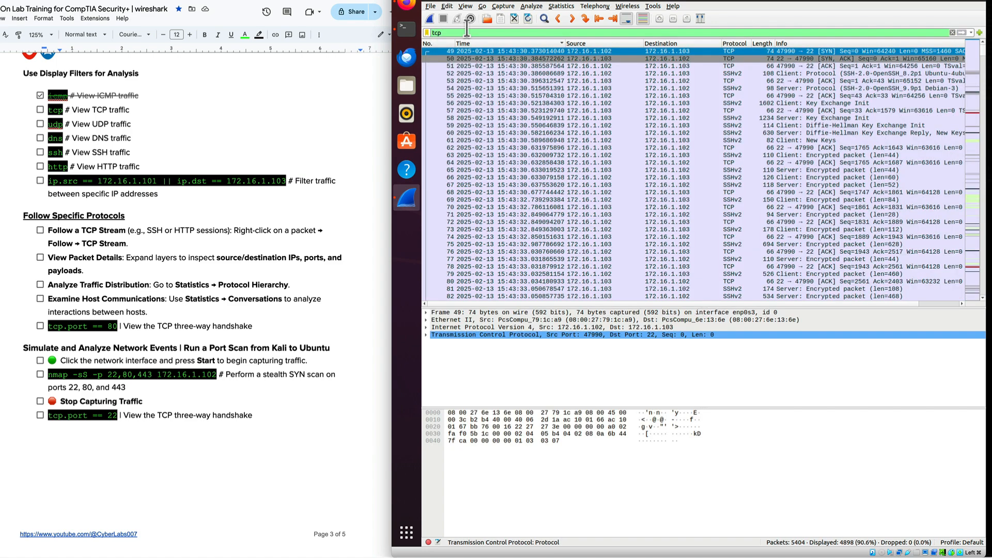
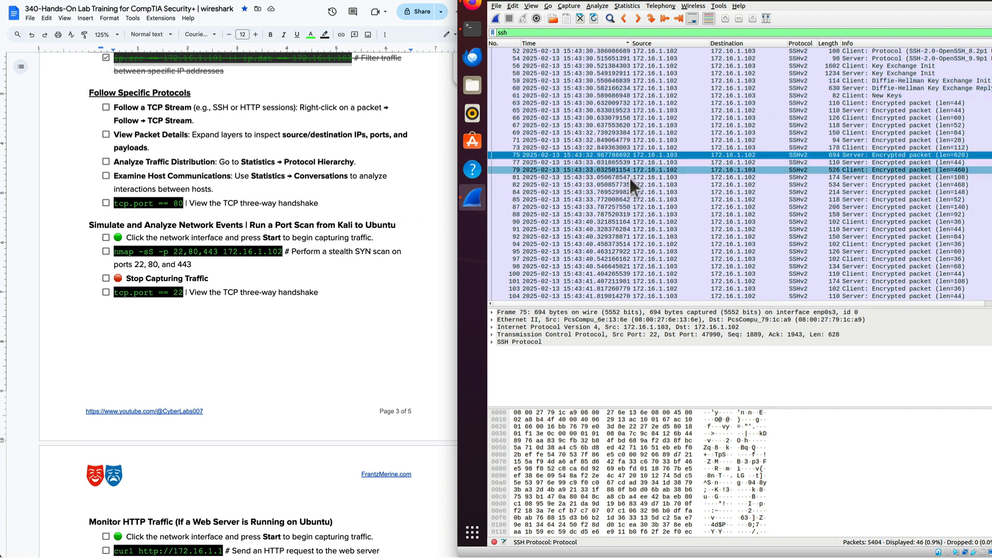
- Follow packet 59's TCP stream and read it, leaving the list filtered to tcp.stream eq 0
right_click(582, 82)
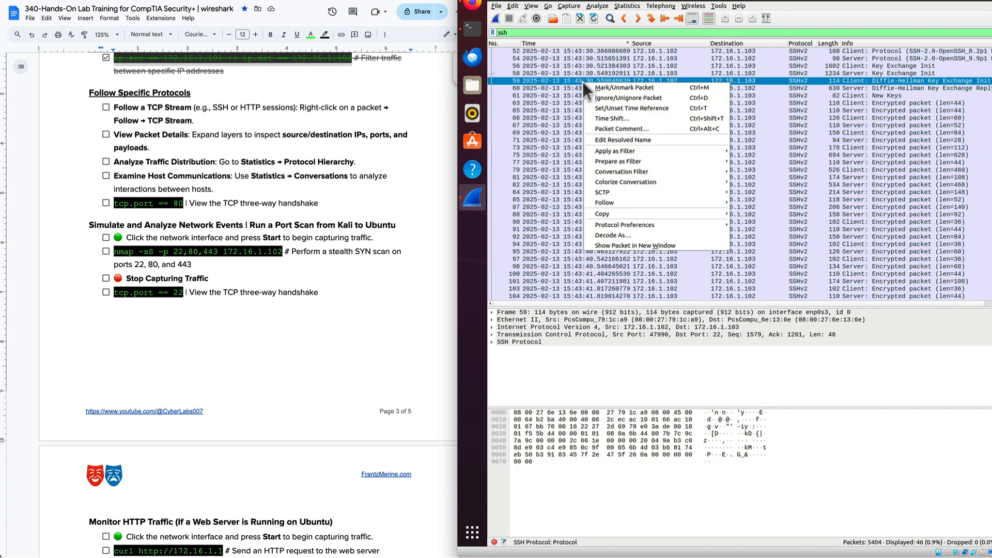
mouse_move(621, 203)
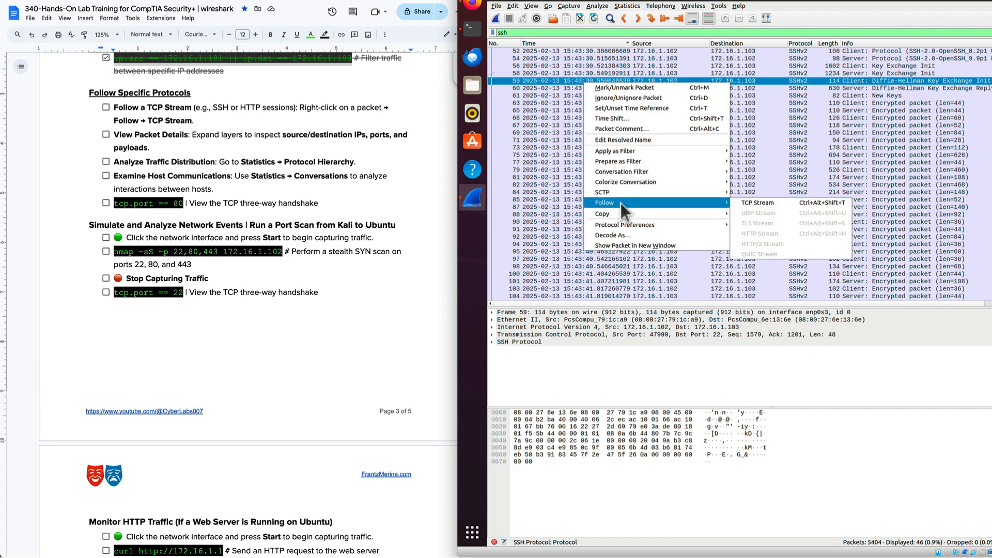
click(752, 203)
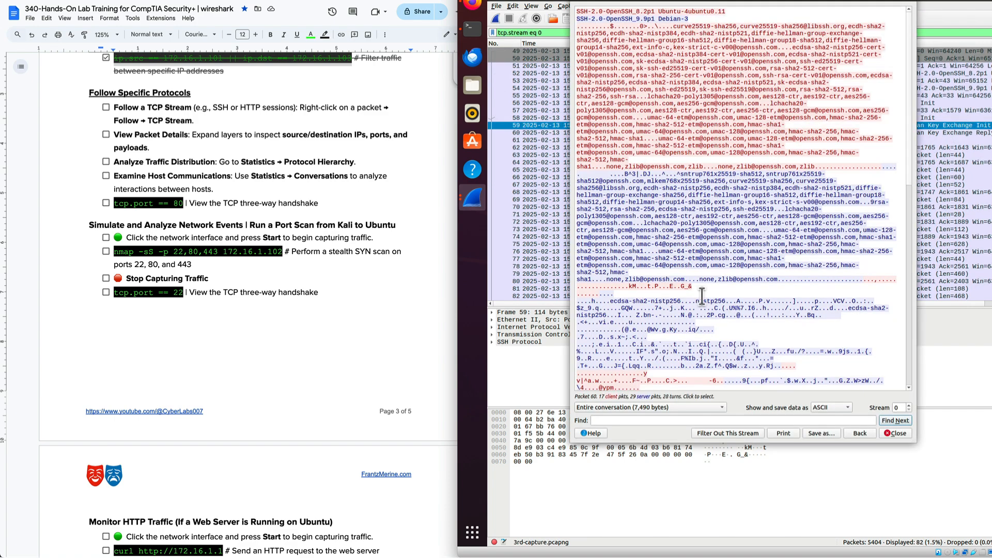
scroll(637, 287, down, 12)
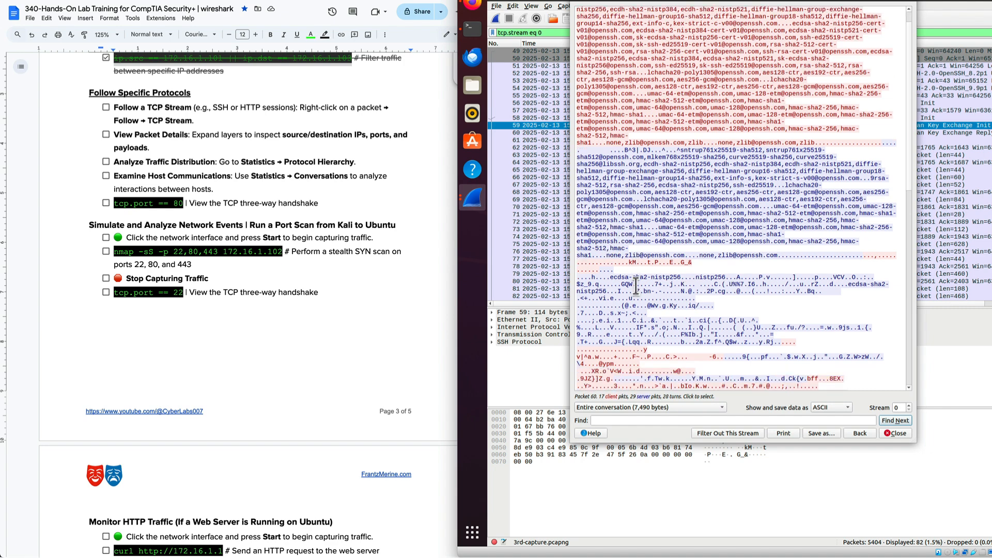
scroll(637, 287, down, 10)
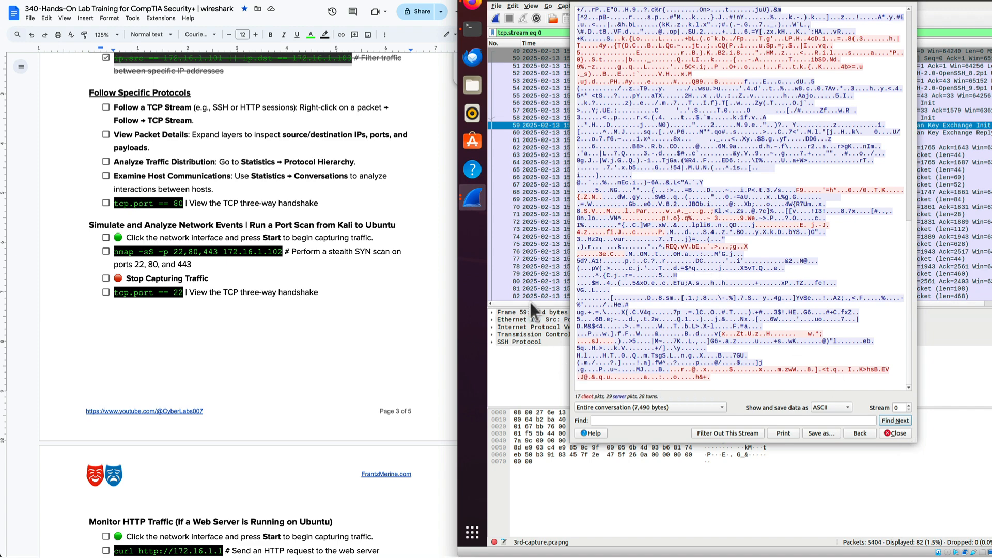
click(900, 433)
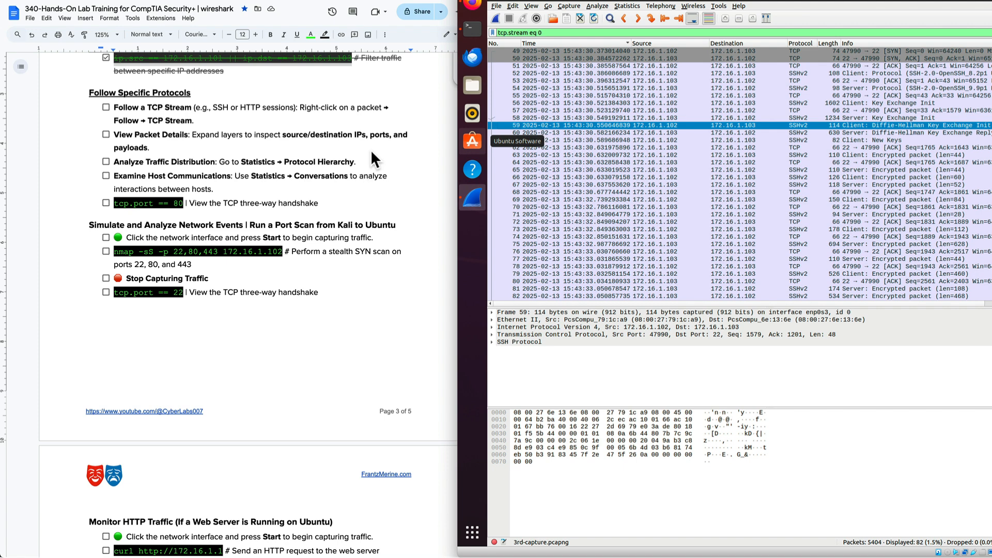
- Open Statistics > Conversations and select the 172.16.1.1 to 172.16.1.103 IPv4 conversation
click(634, 7)
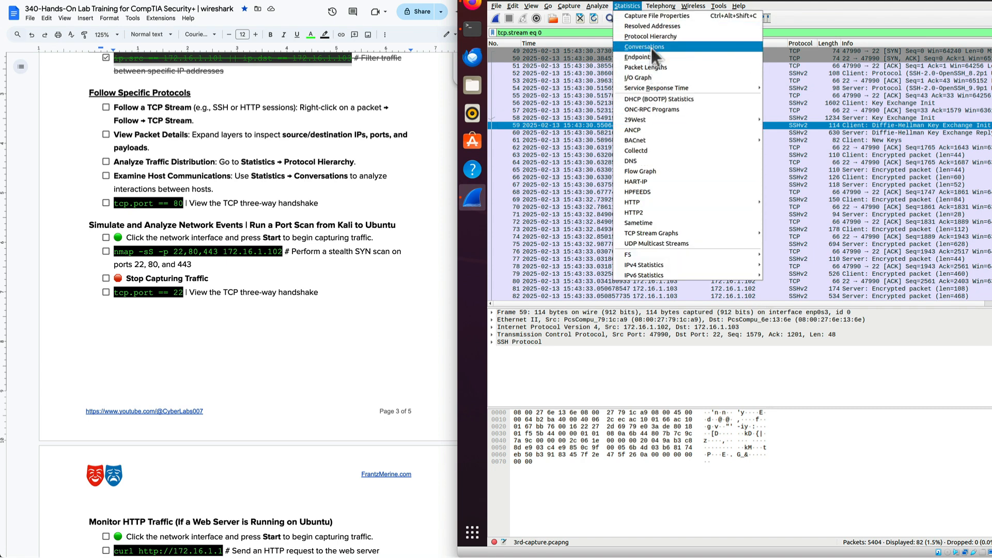
click(651, 48)
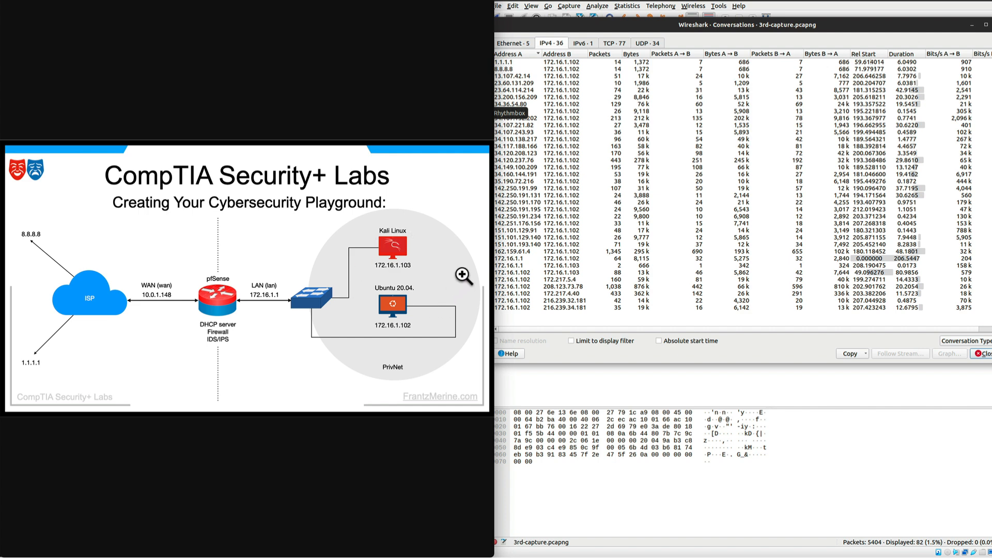
click(562, 266)
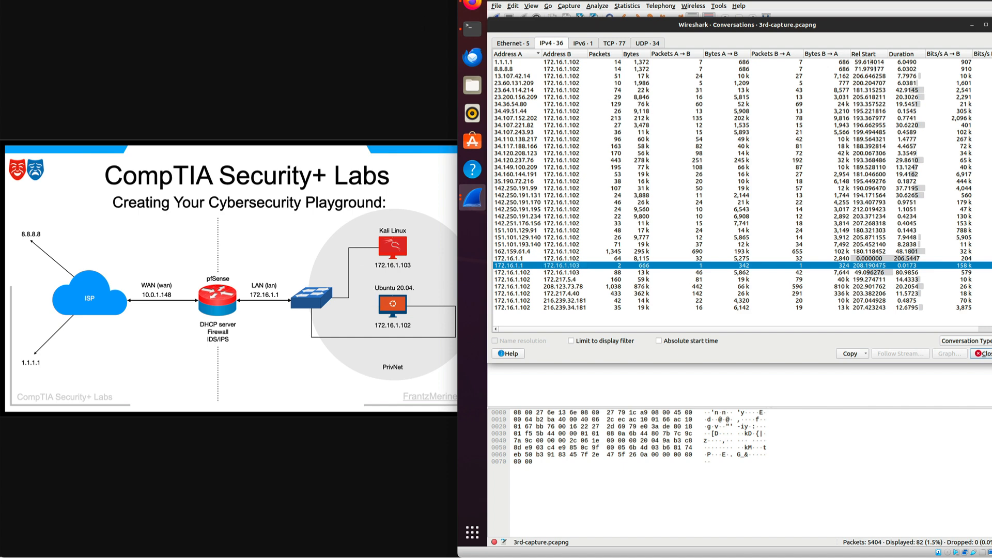
key(super+Tab)
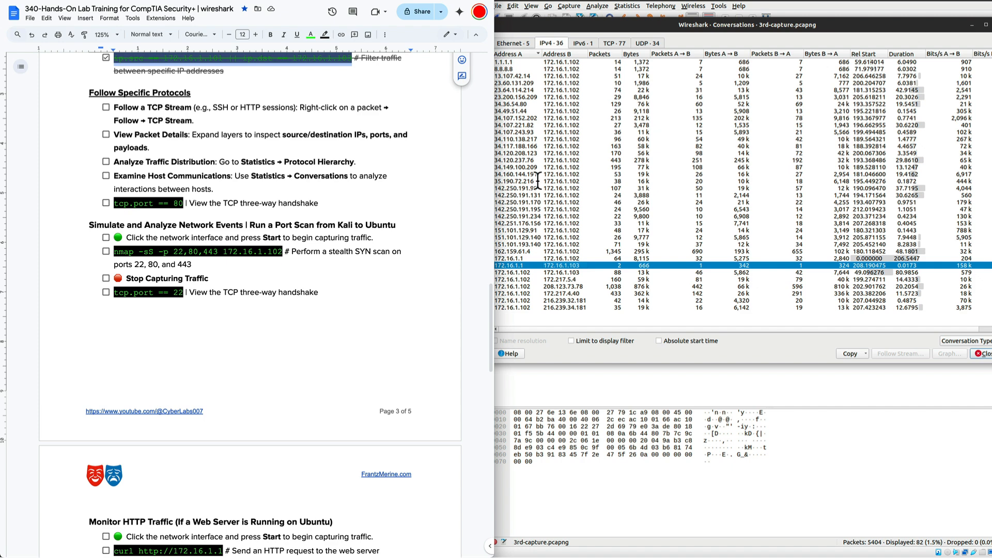
- Review the Ethernet conversations and the 36 IPv4 conversations, sorting them by Bytes
click(573, 83)
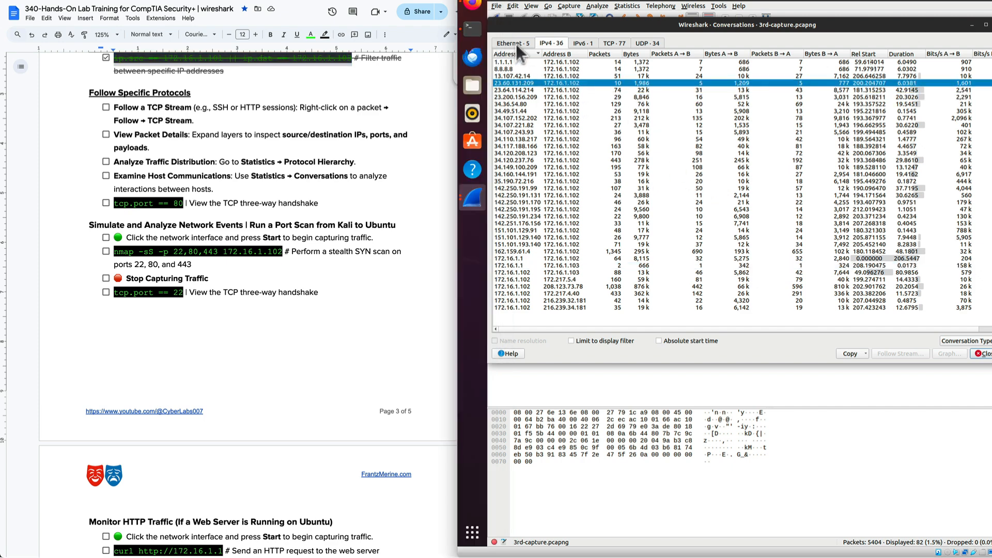
click(516, 45)
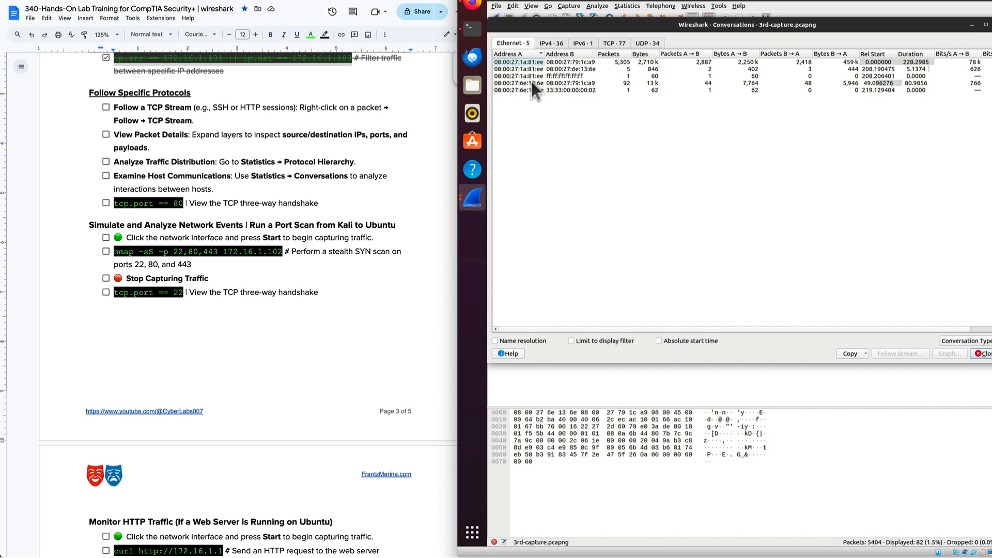
click(551, 42)
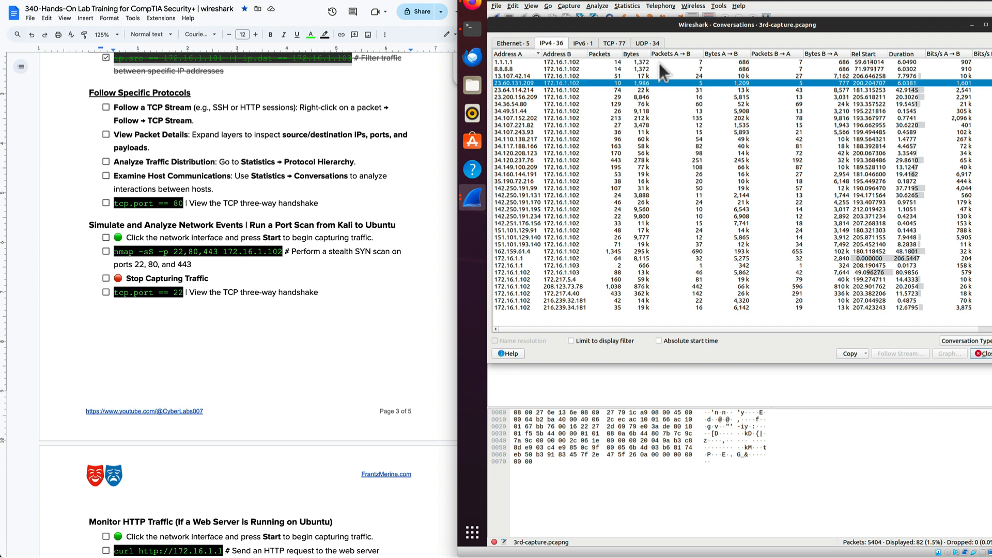
click(632, 53)
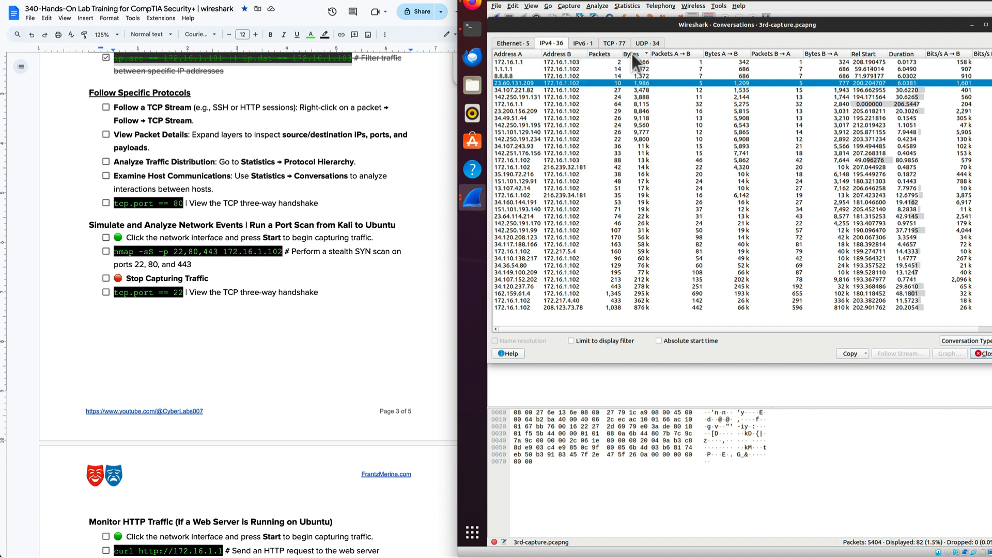
click(640, 54)
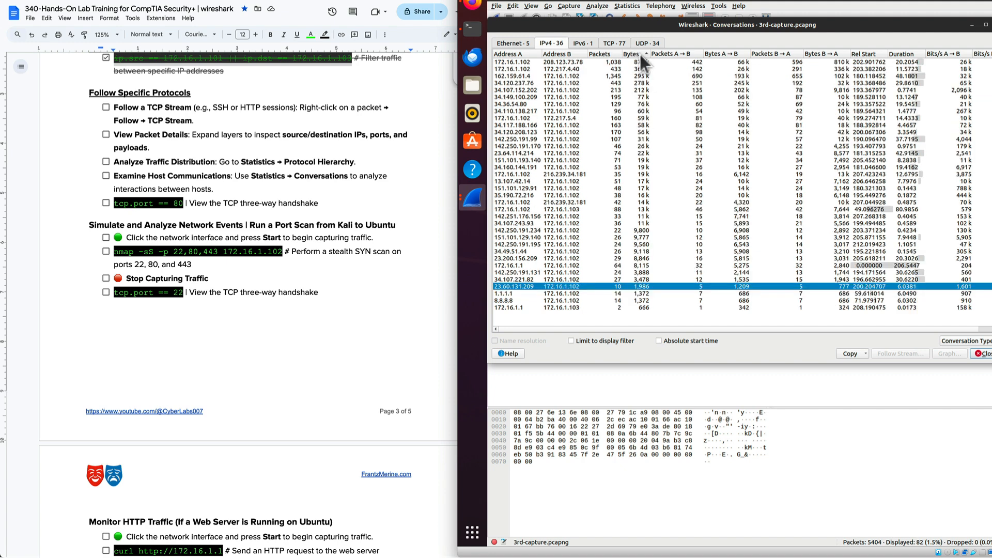
click(640, 55)
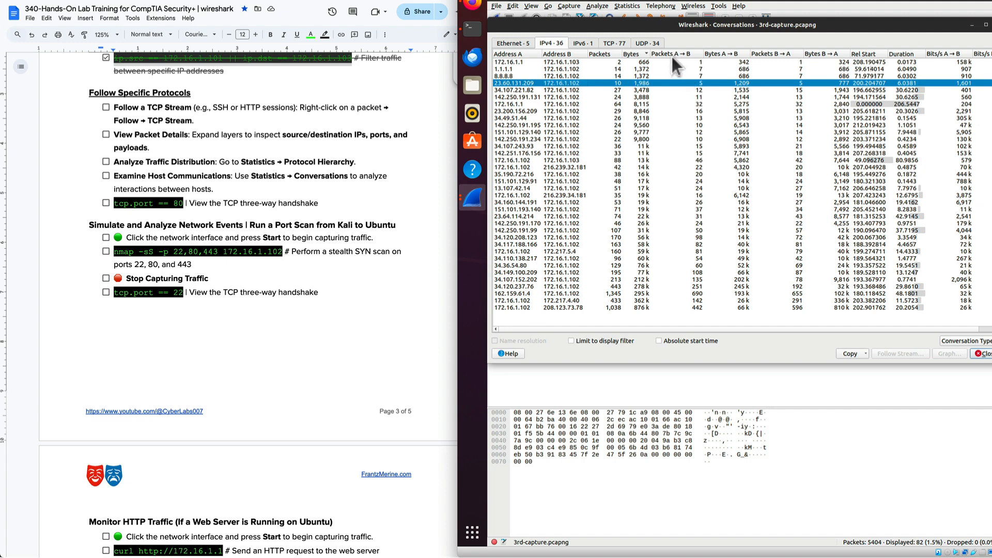
- Review the IPv6, TCP and UDP conversation lists
click(583, 44)
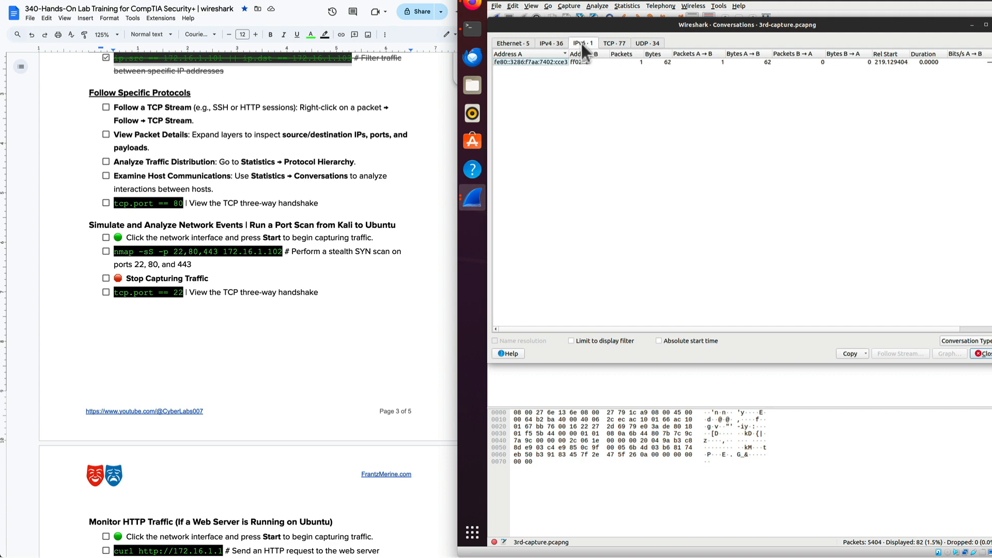
click(615, 44)
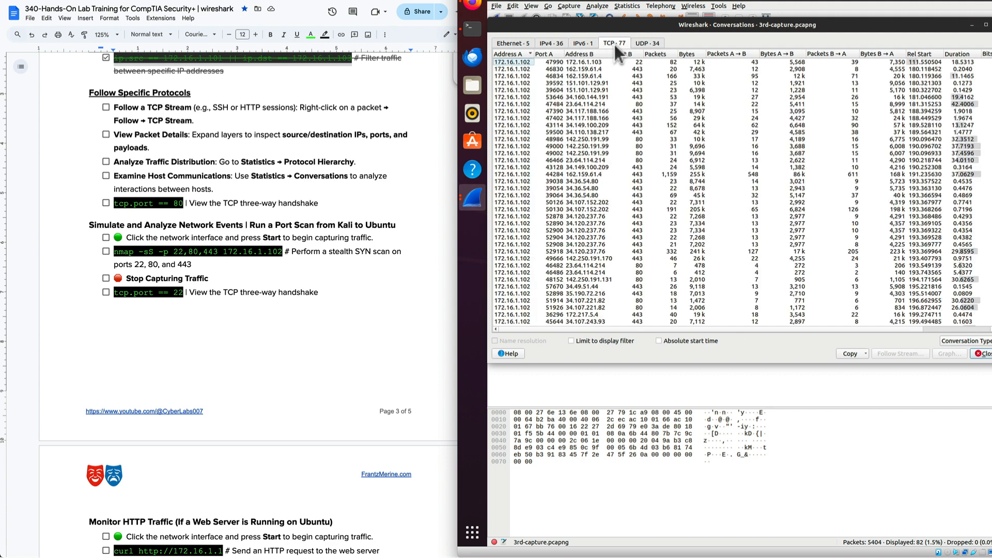
click(643, 43)
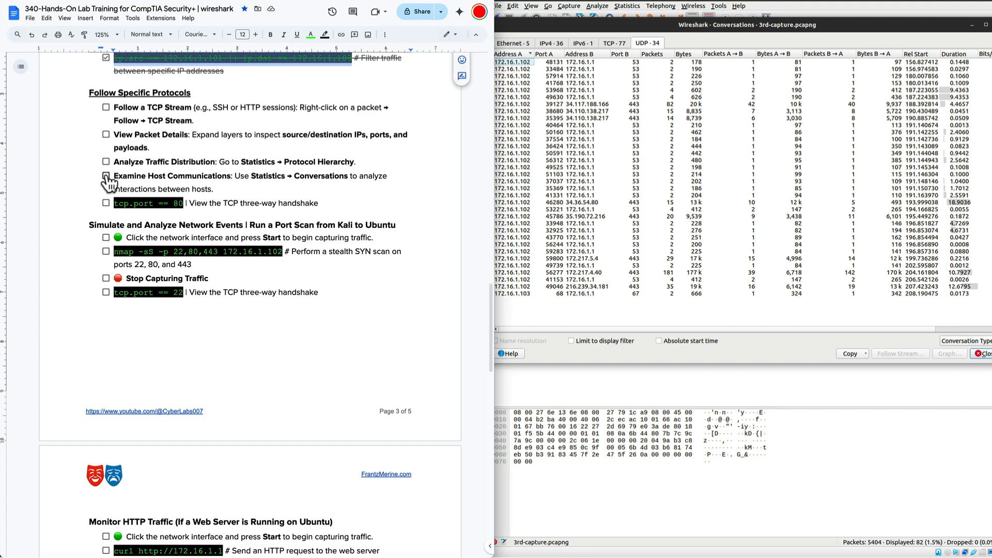
- Tick the Examine Host Communications step in the lab checklist
click(106, 175)
click(691, 120)
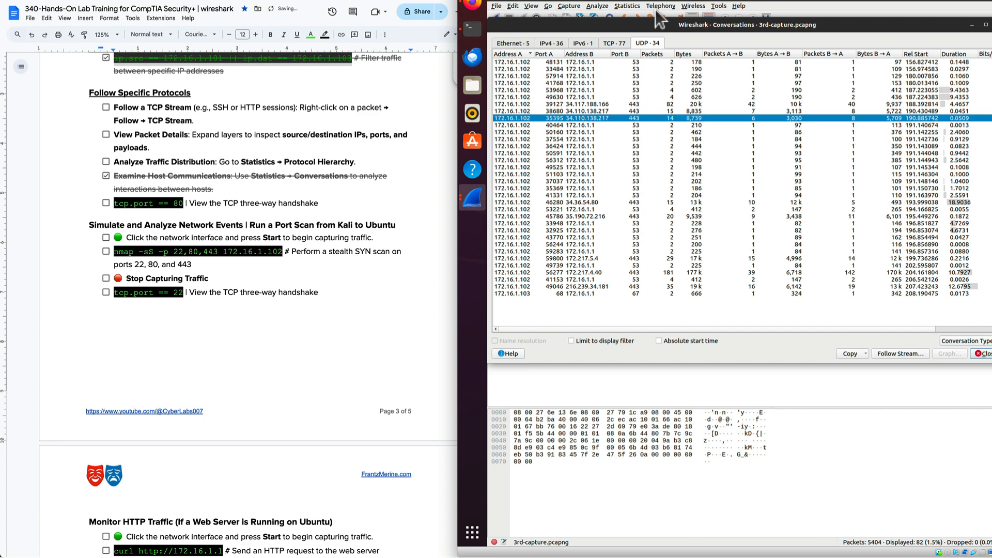
click(631, 6)
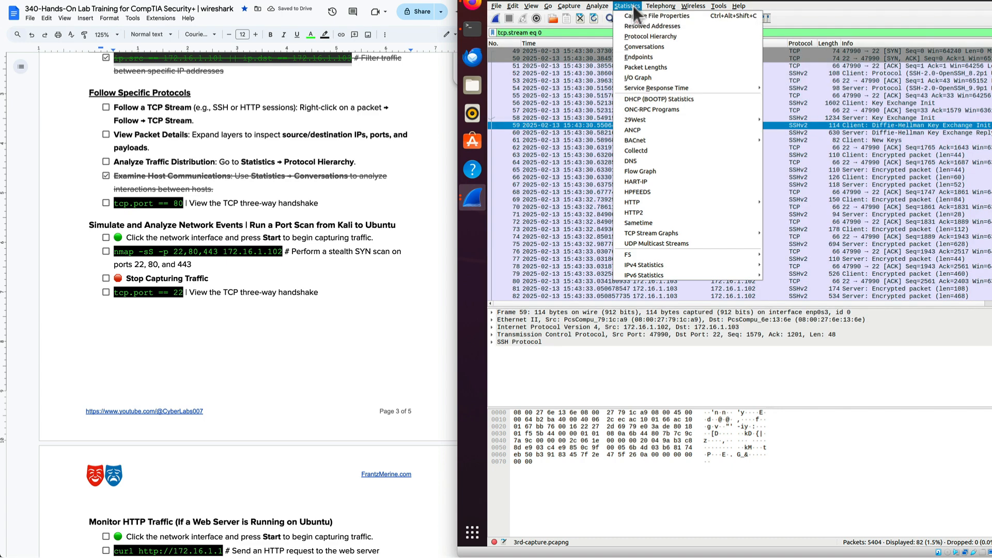
click(653, 35)
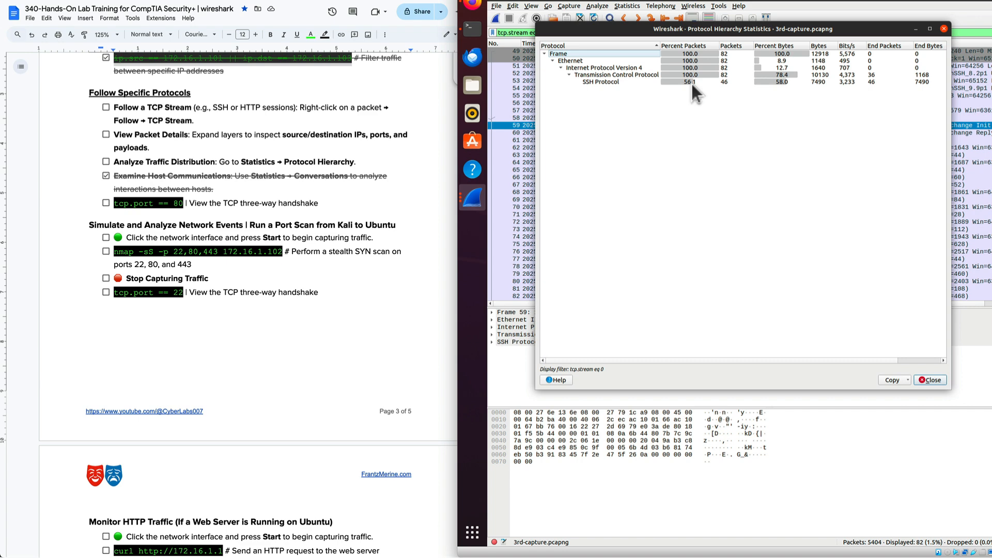
click(939, 383)
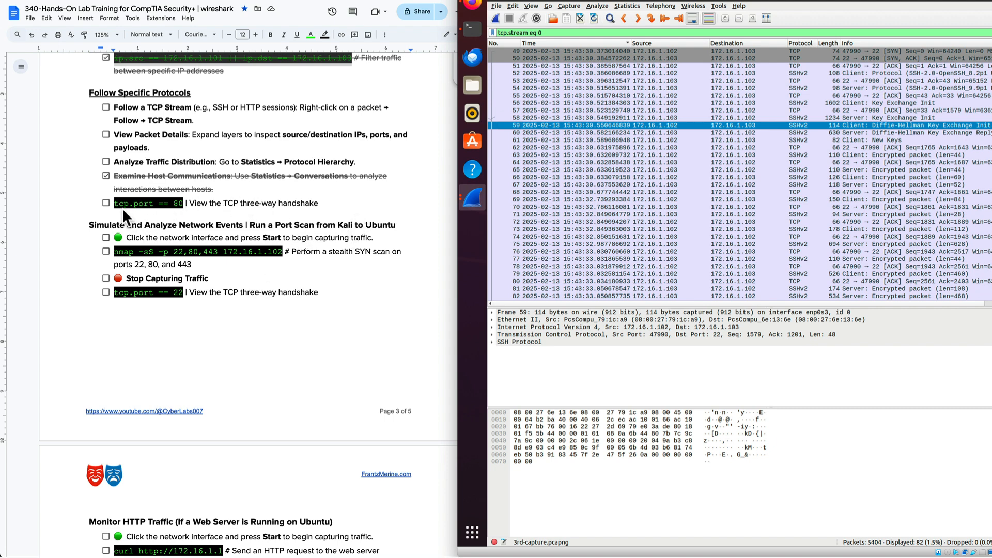
- Replace the display filter with tcp.port == 80 and apply it, showing 242 packets
drag(565, 32, 458, 32)
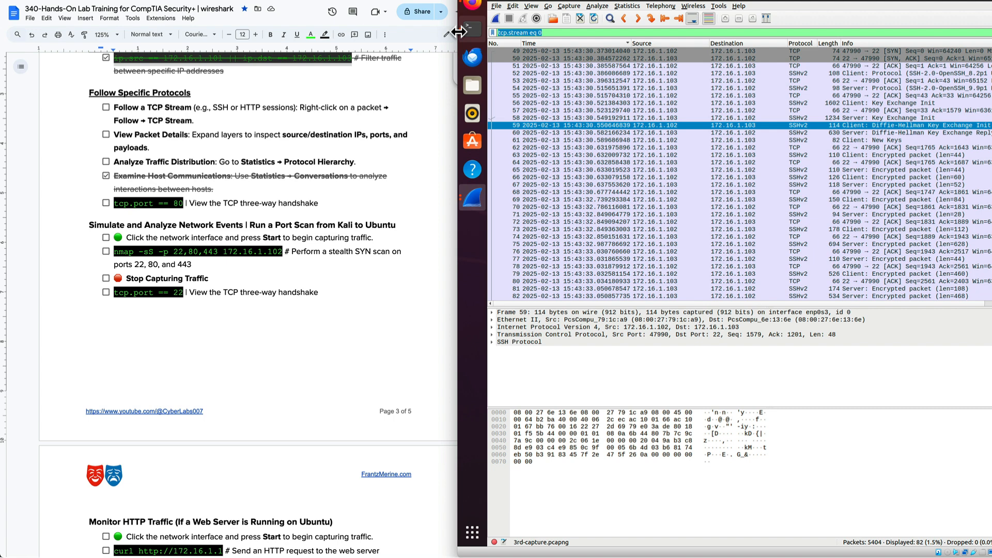
text(tcp)
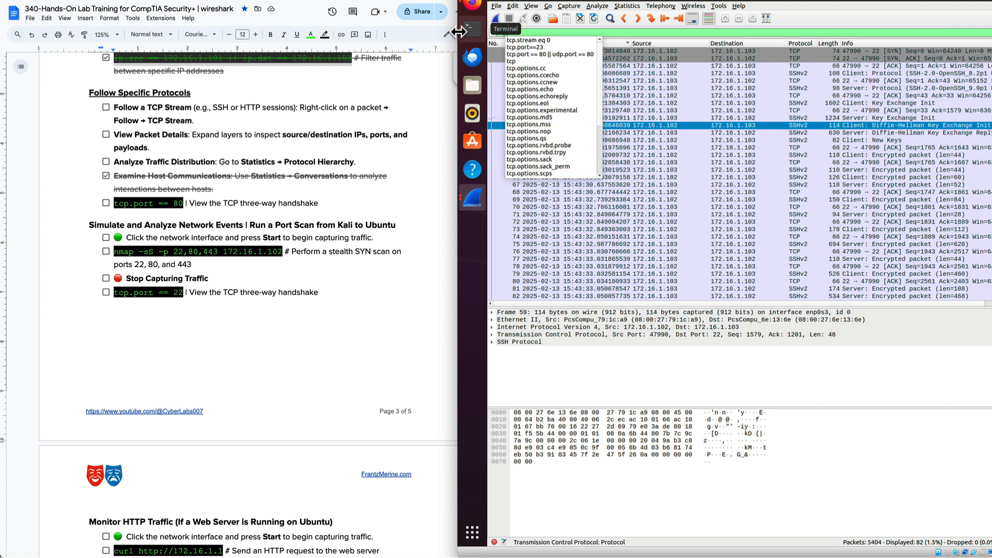
click(528, 55)
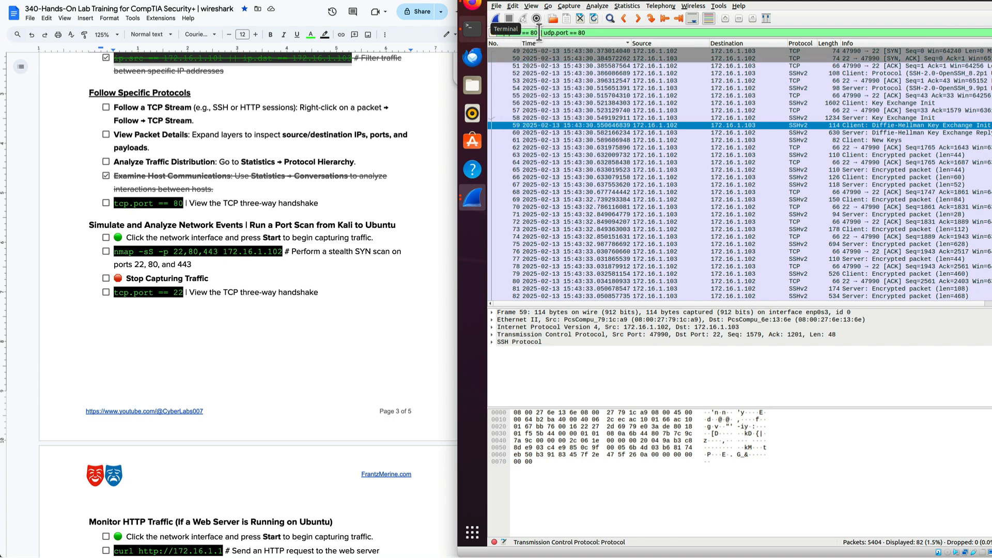
drag(539, 33, 662, 39)
key(BackSpace)
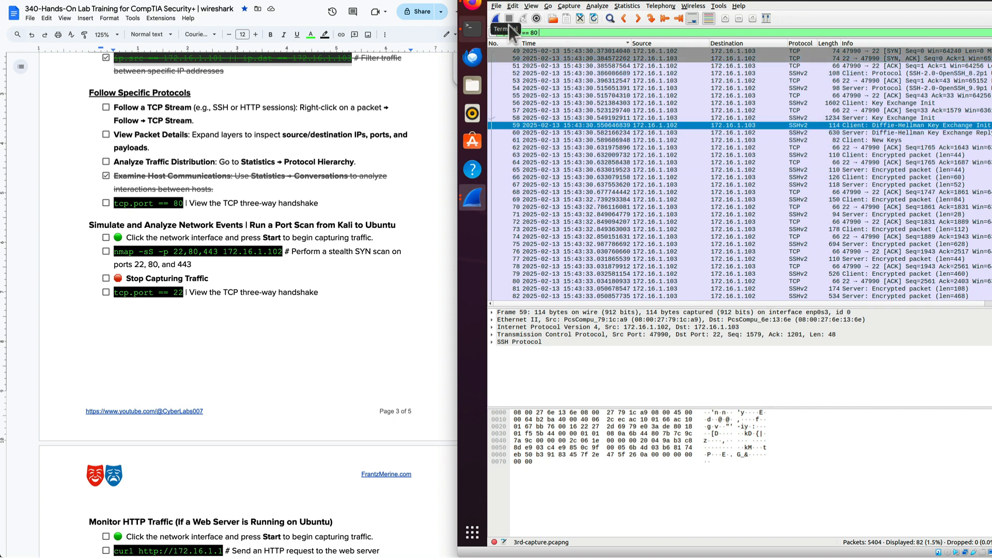
click(473, 28)
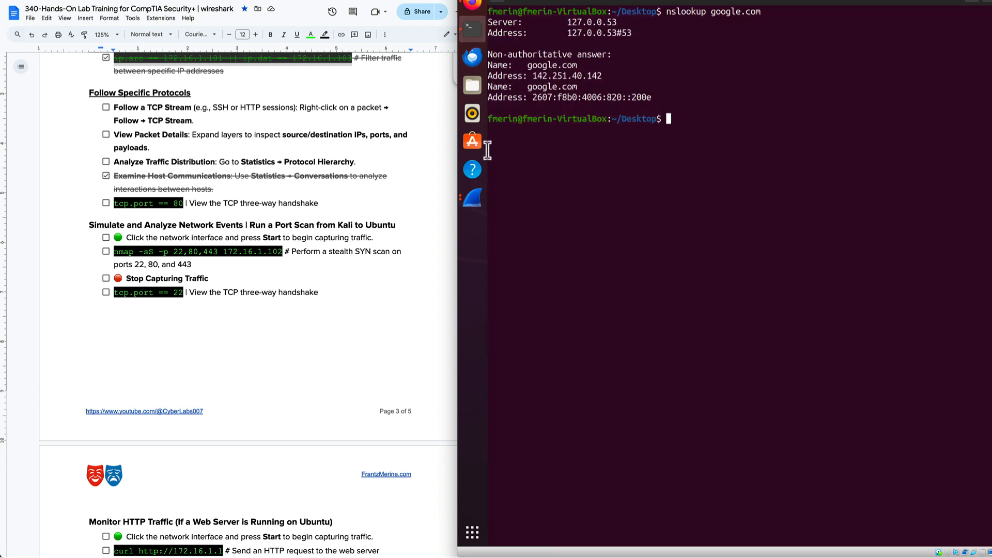
click(474, 197)
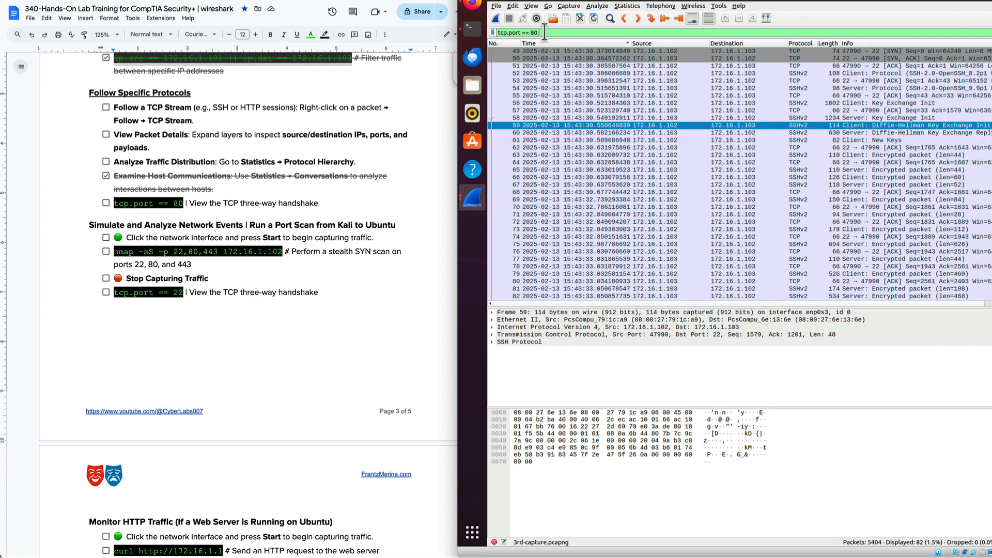
key(Return)
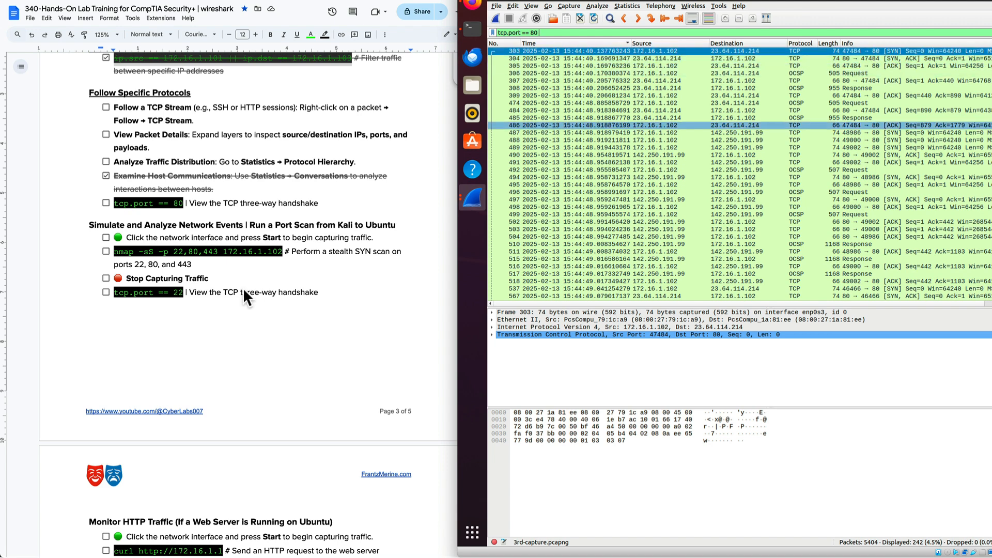
- Tick Analyze Traffic Distribution, View Packet Details, Follow a TCP Stream and the tcp.port == 80 task
click(108, 201)
click(106, 162)
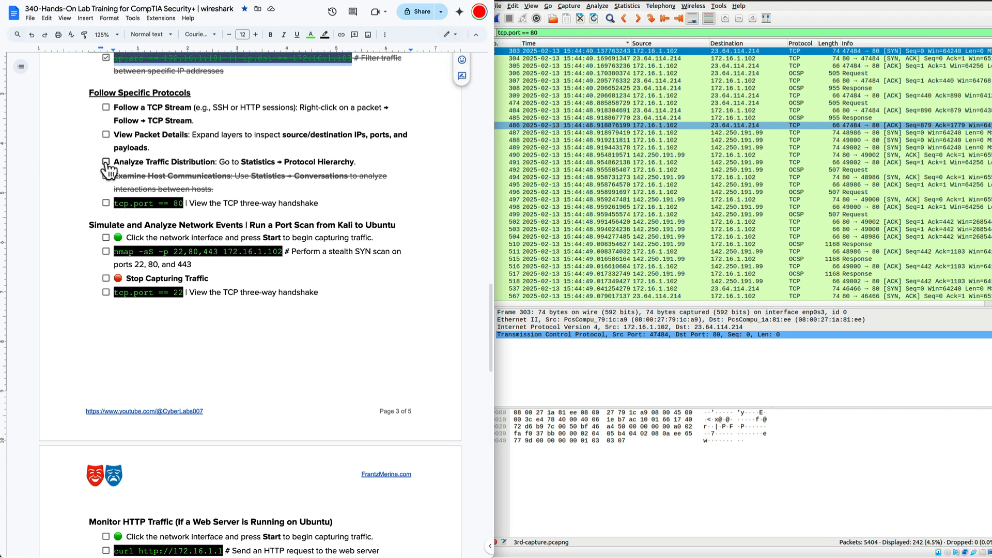
click(105, 135)
click(105, 107)
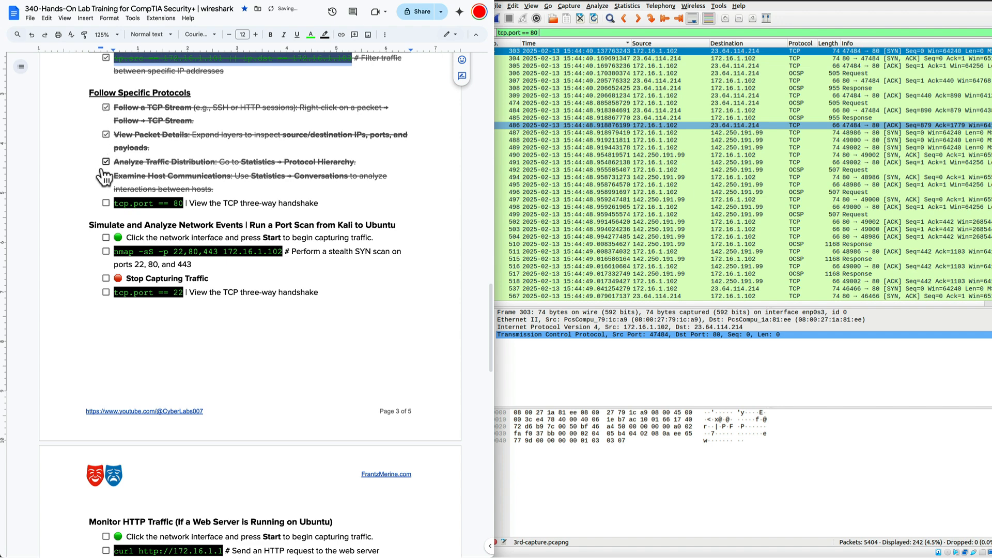
click(106, 203)
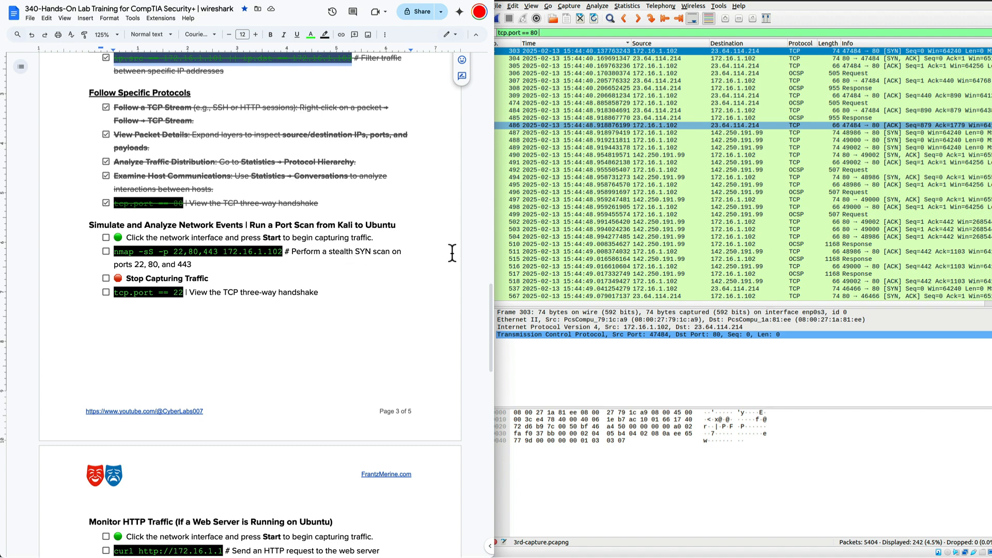
- Rearrange the Wireshark and Ubuntu VM windows and inspect packet 537's details
click(683, 346)
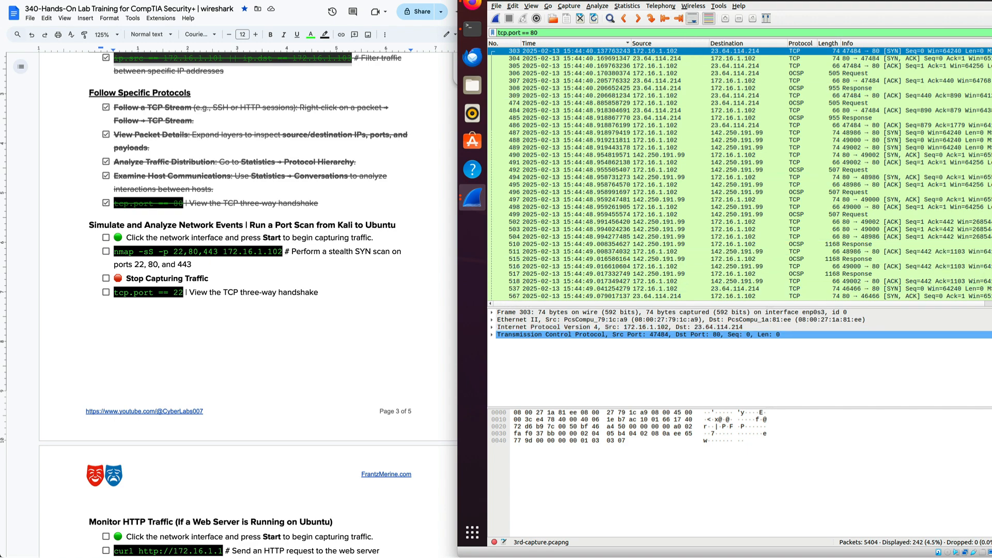
drag(682, 1, 646, 0)
click(920, 289)
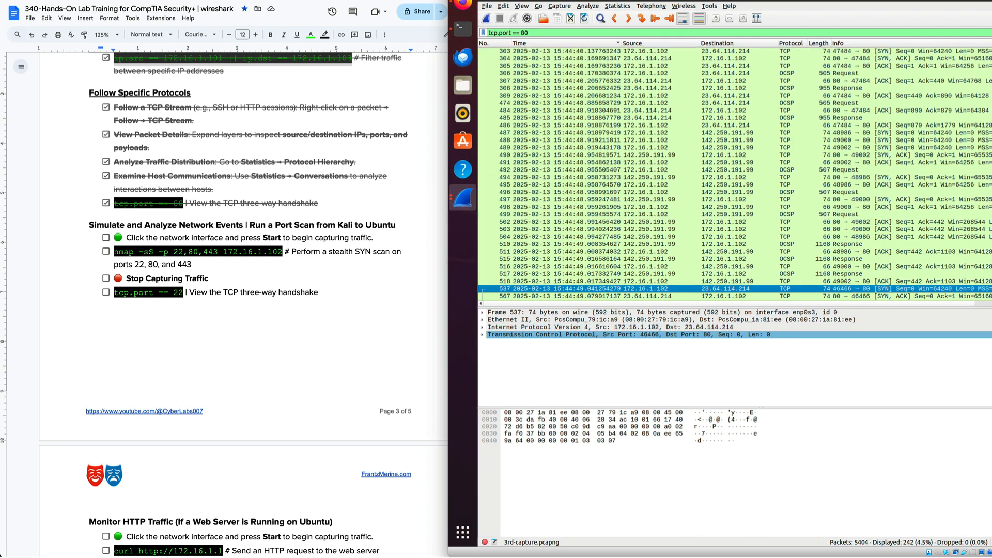
key(super+Tab)
drag(737, 0, 747, 1)
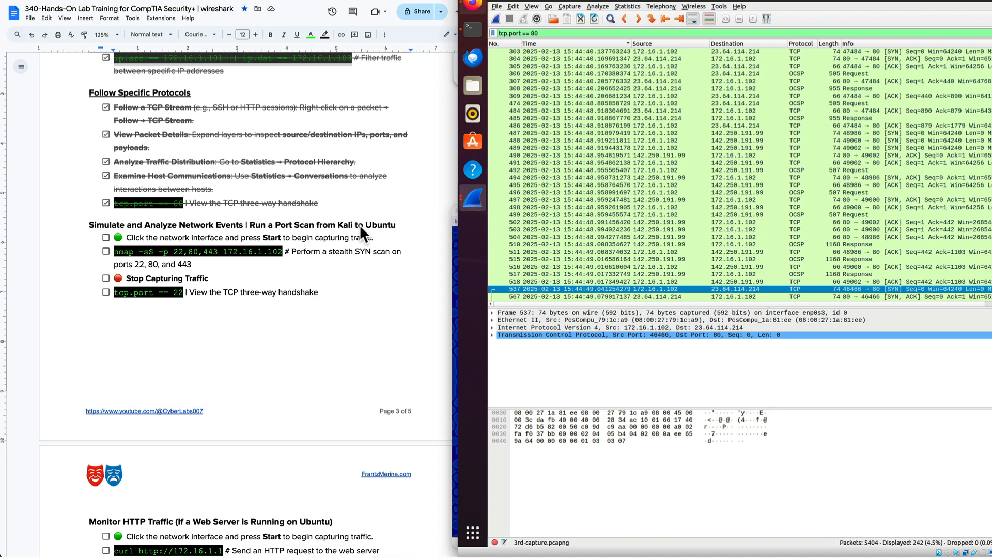
- Log in to the Kali VM with the account password and open a terminal in ~/Desktop
click(450, 292)
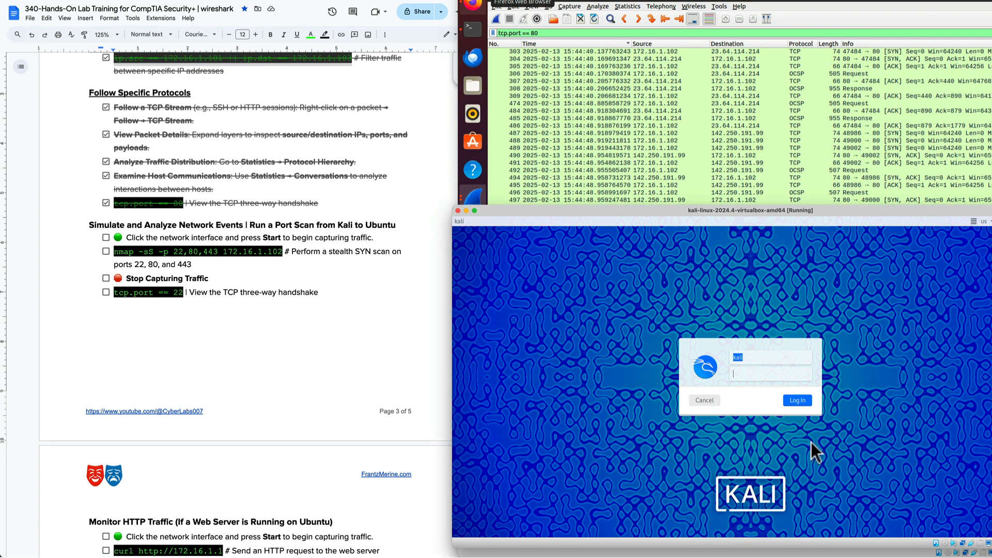
text(kali)
key(Return)
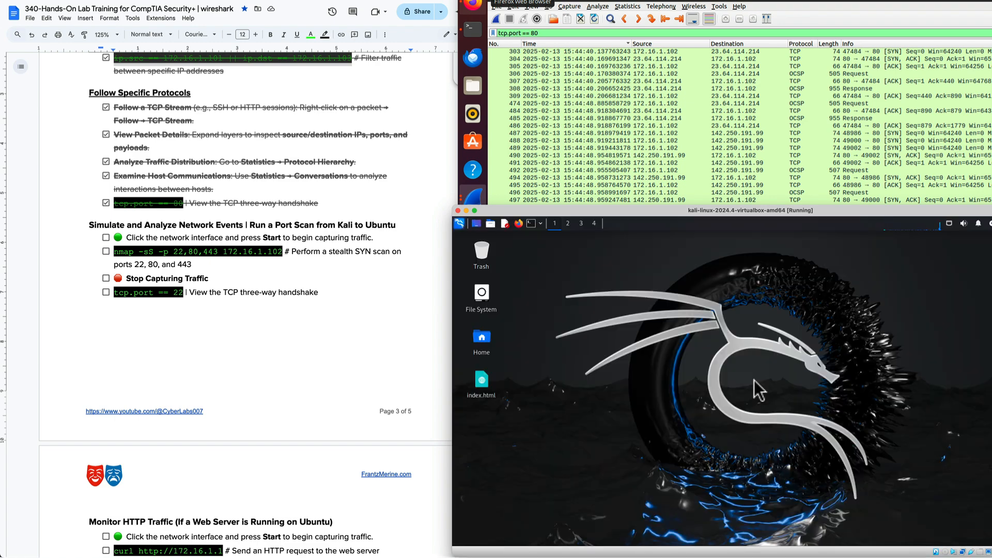
right_click(697, 360)
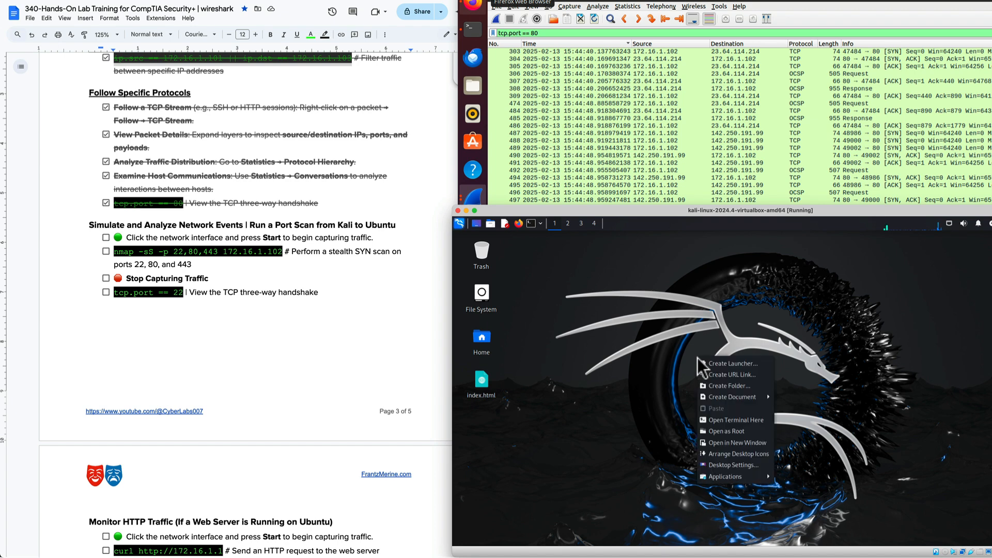
click(727, 426)
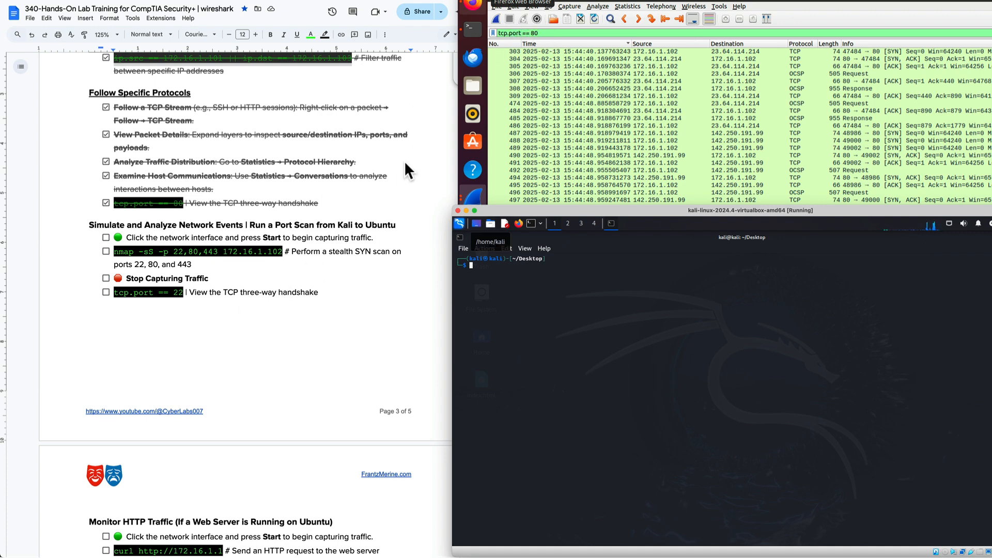
- Start a new live capture on the enp0s3 interface
click(537, 18)
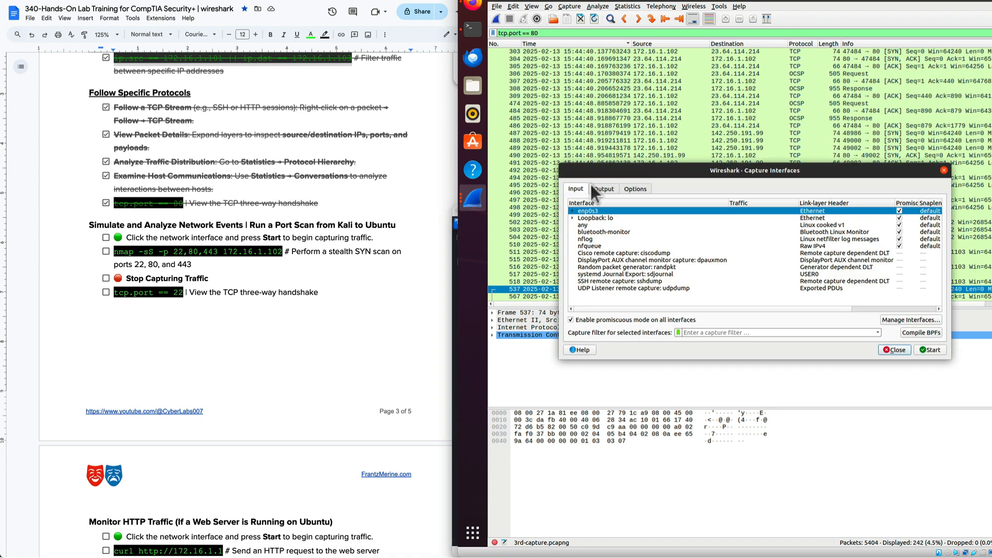
click(572, 211)
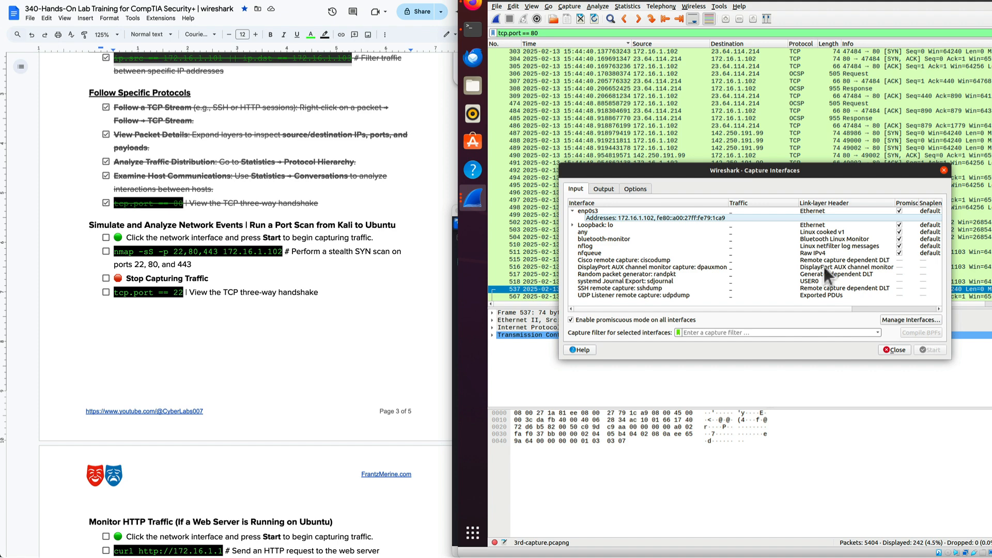
click(595, 212)
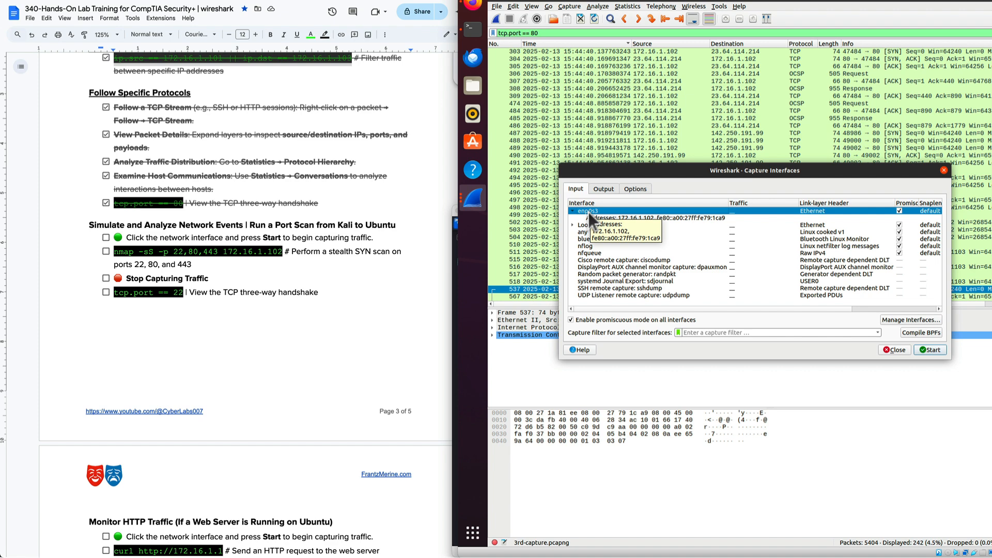
click(937, 351)
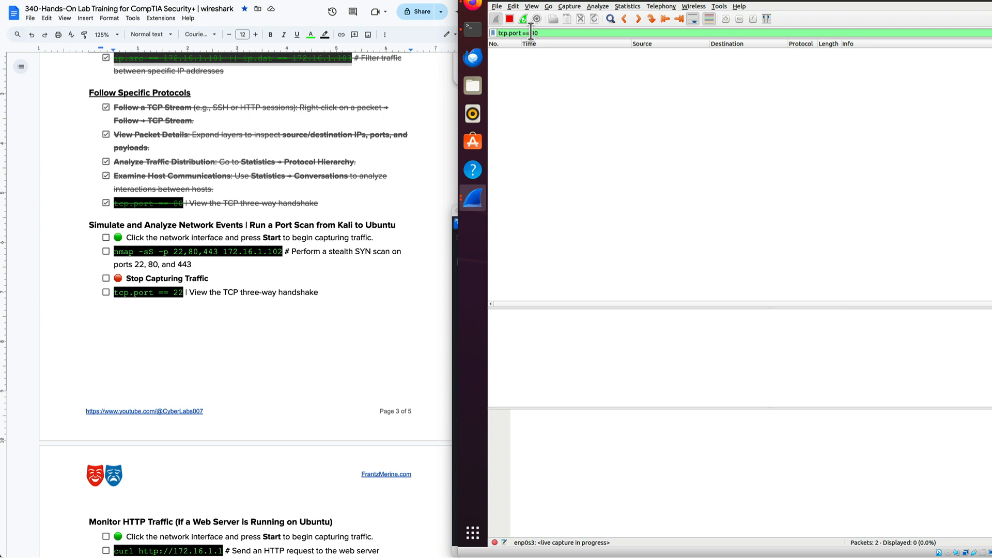
- Change the display filter to tcp.port == 22 and apply it
drag(530, 32, 569, 33)
text(22)
key(Return)
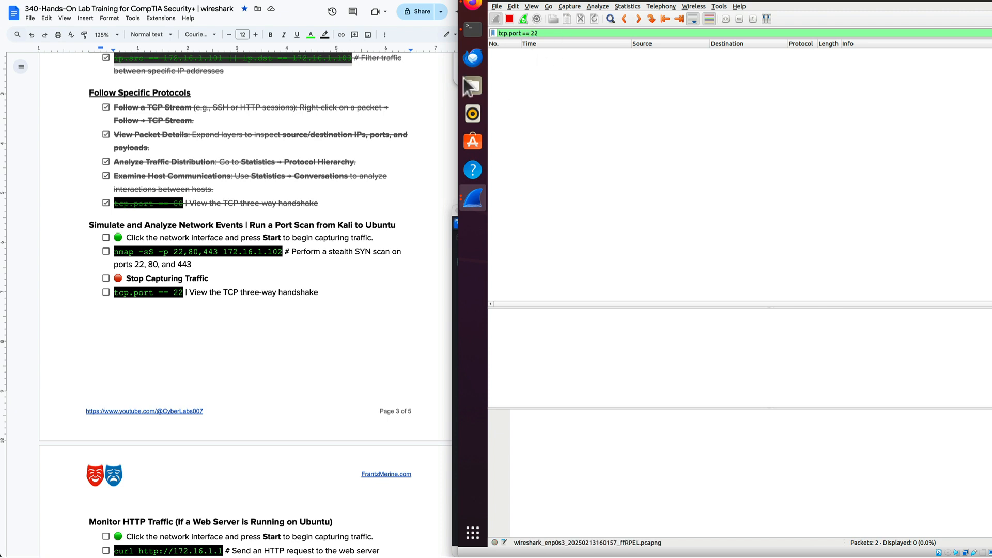
click(456, 269)
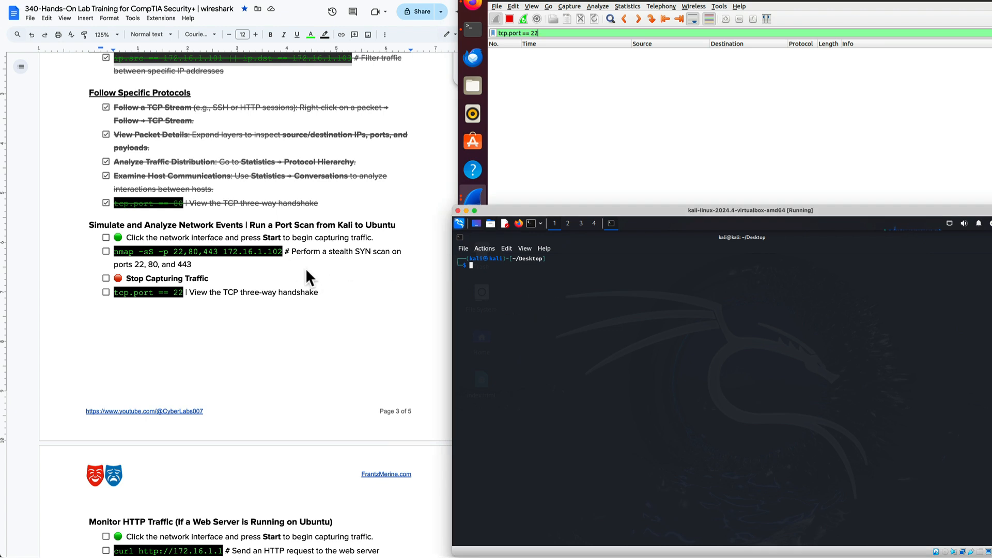
- Enlarge the Kali terminal text and enter nmap -sS -p 22,80,443 172.16.1.102
key(ctrl+plus)
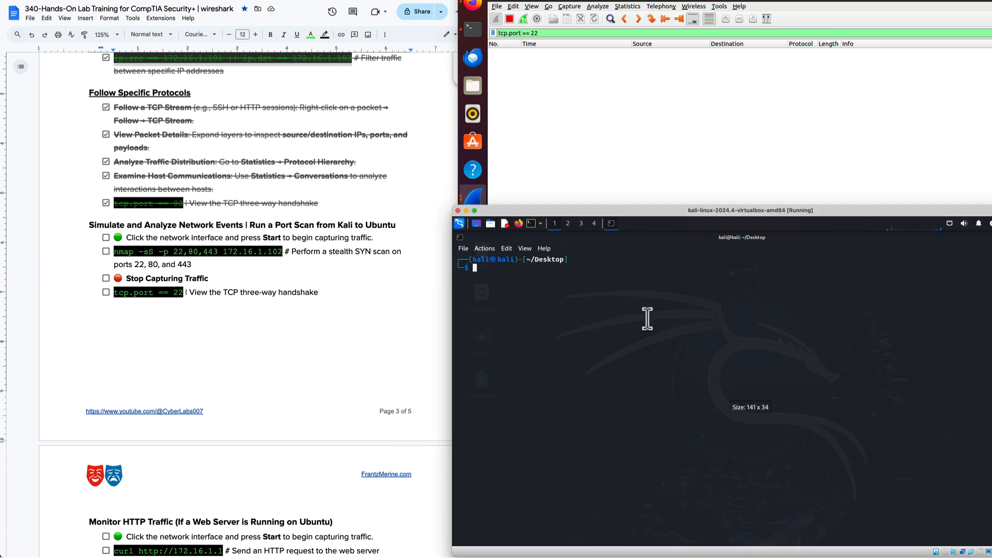
click(187, 320)
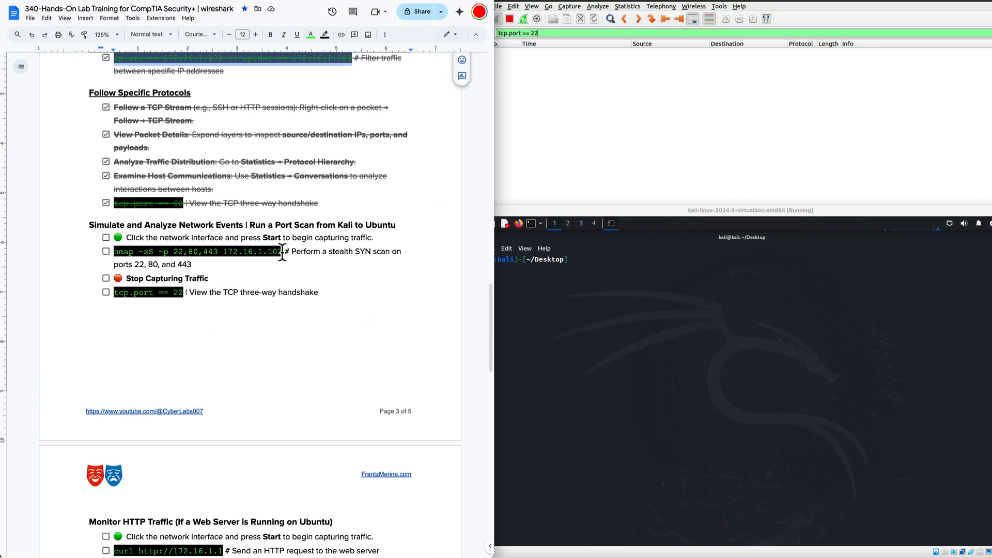
click(590, 271)
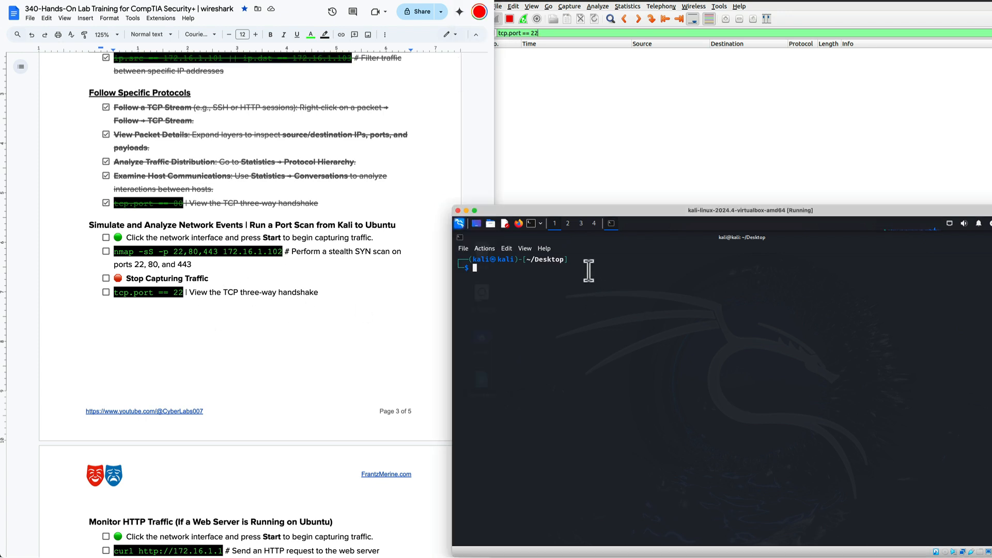
text(nmap -sS -p 22,80,443 172.16.1.102)
text(map -sS -p 22,80,443 172.16.1.102)
key(Right)
- Run the scan, which finds port 22 open, and select the first captured SYN packet
click(147, 1)
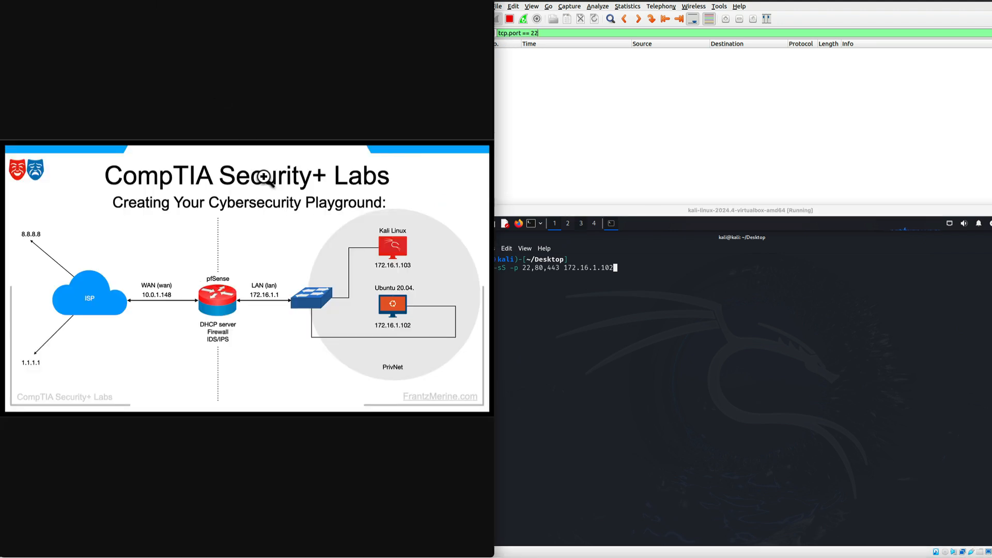
click(646, 268)
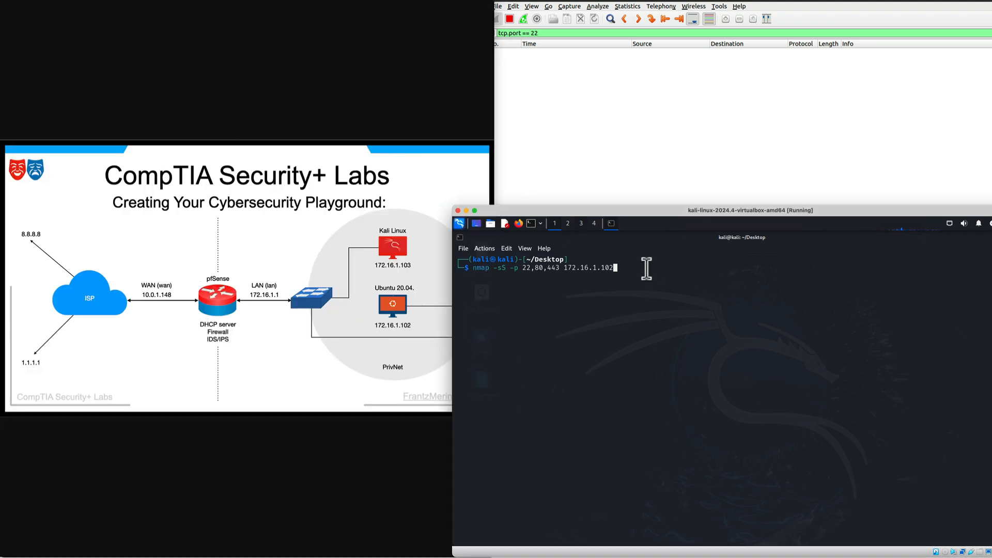
key(Return)
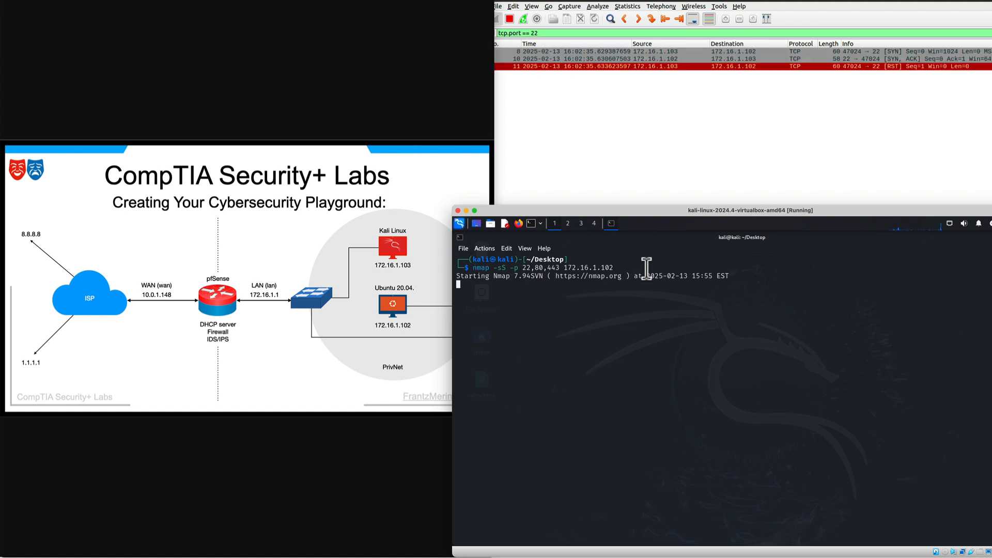
click(745, 52)
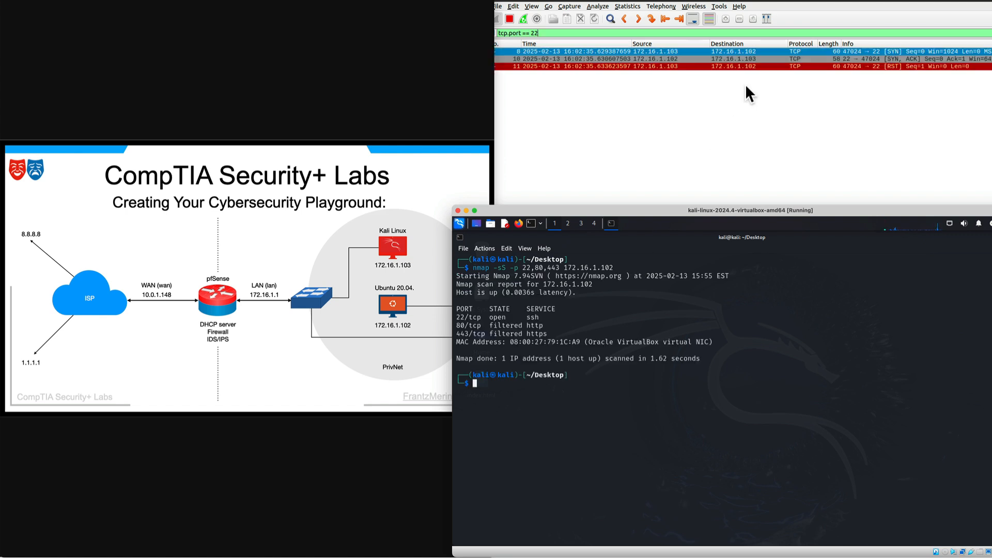
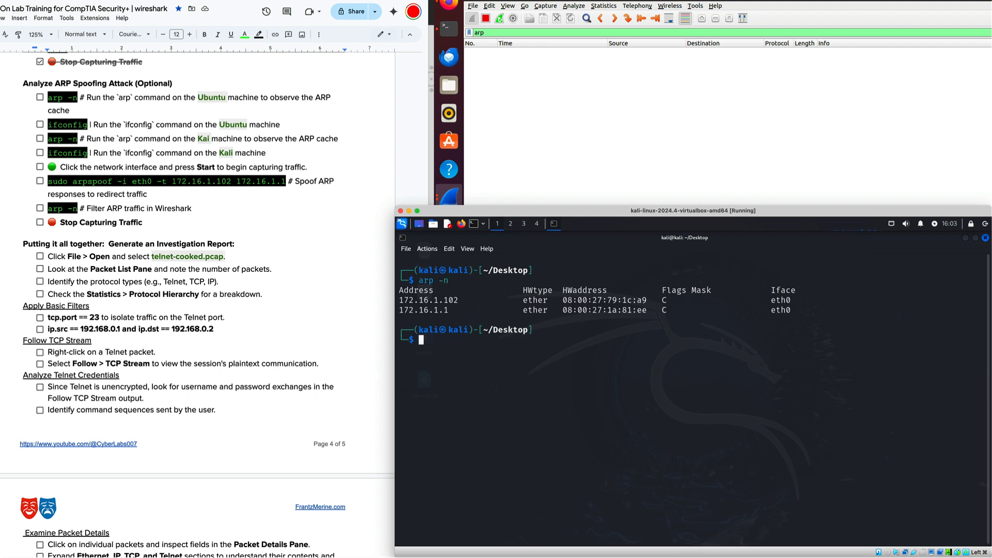
- Bring up the lab network diagram showing Kali 172.16.1.103, Ubuntu 172.16.1.102 and pfSense 172.16.1.1
click(211, 1)
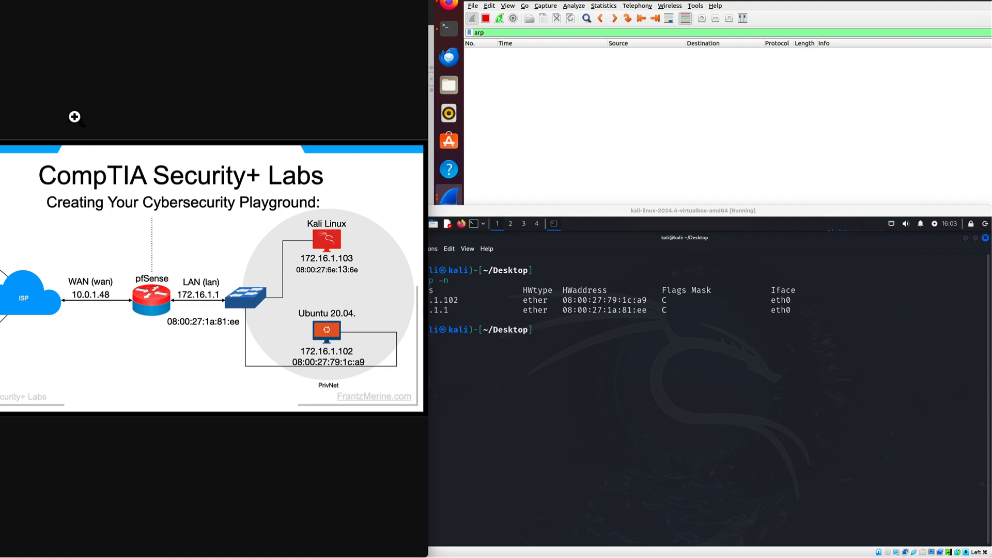
- Switch to the lab guide's ARP spoofing checklist, then return to the Kali terminal
click(21, 1)
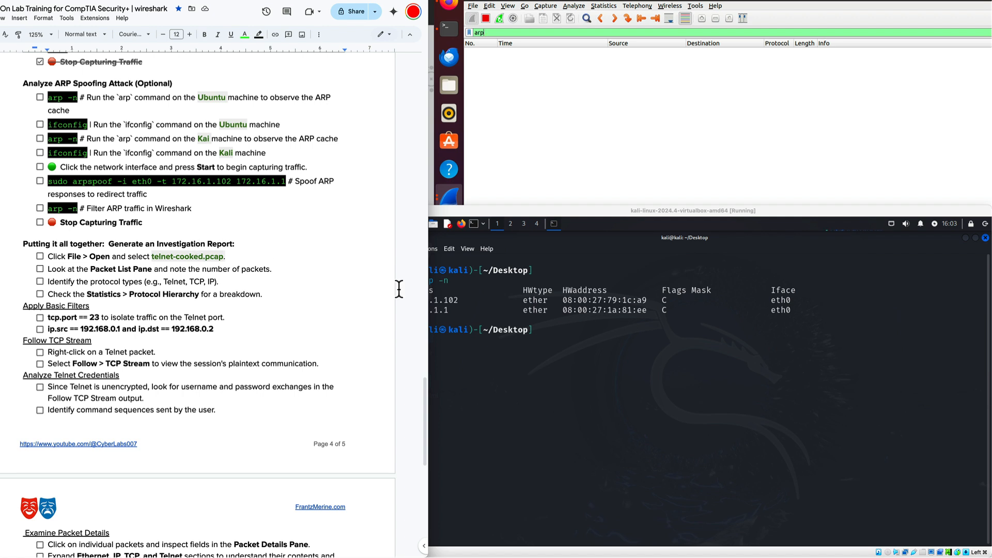
click(549, 331)
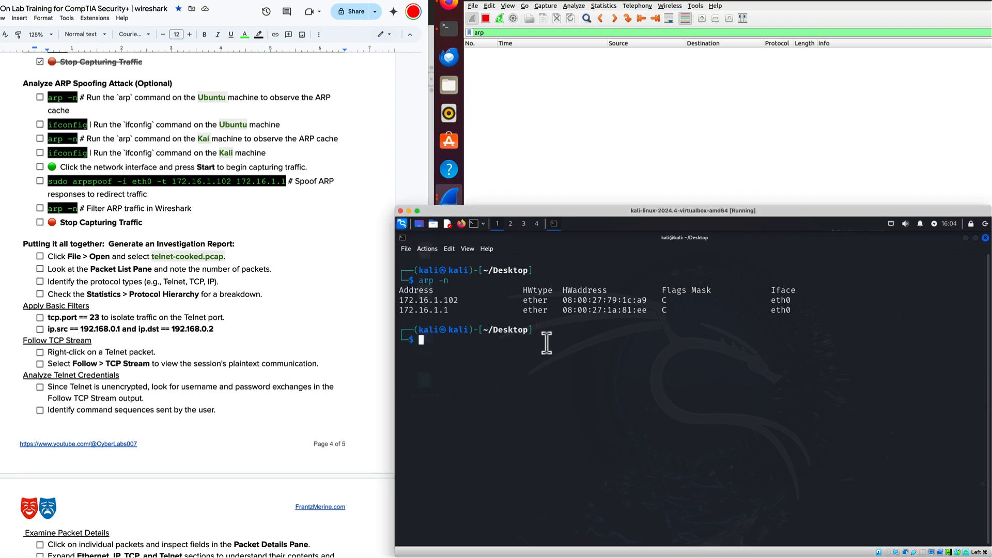
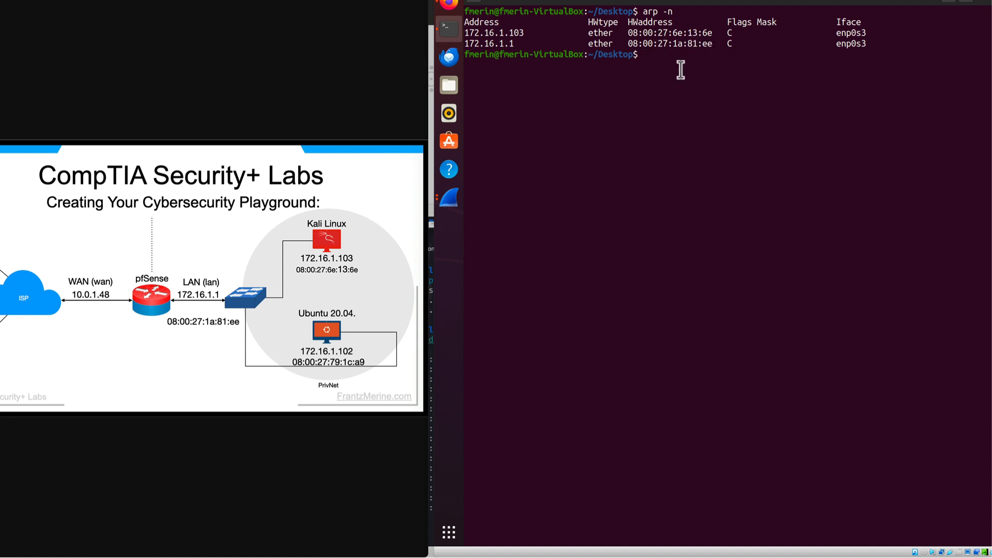
- Rerun arp -n in the Ubuntu terminal to show gateway 172.16.1.1 now mapped to Kali's MAC 08:00:27:6e:13:6e
text(arp -n)
key(Return)
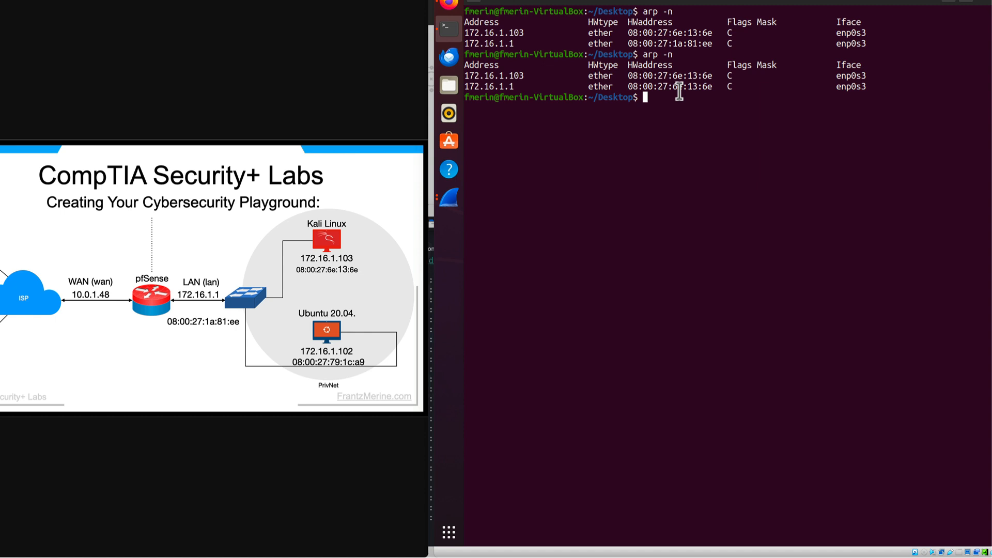
- Bring up the arp-filtered Wireshark capture of spoofed replies, with the lab checklist document alongside
click(449, 200)
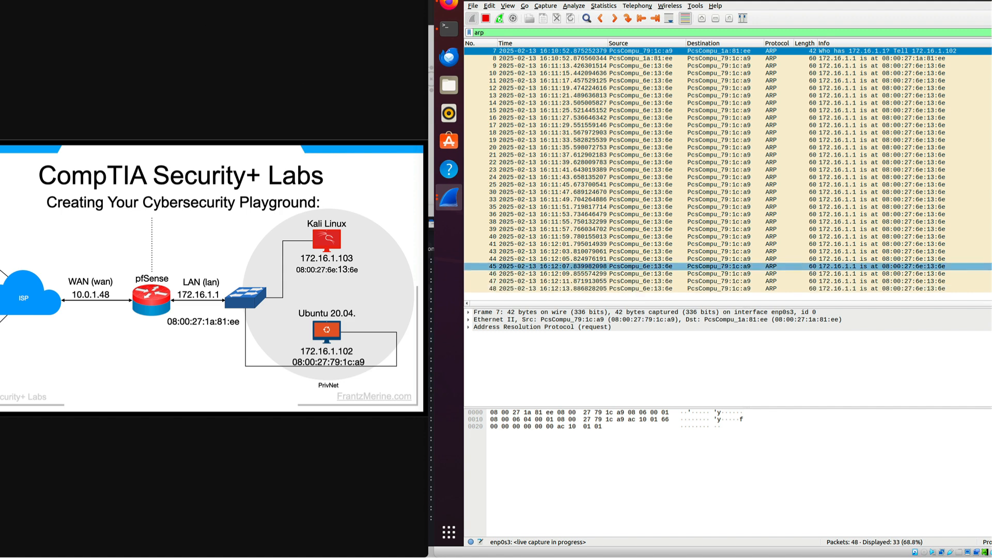
key(super+Tab)
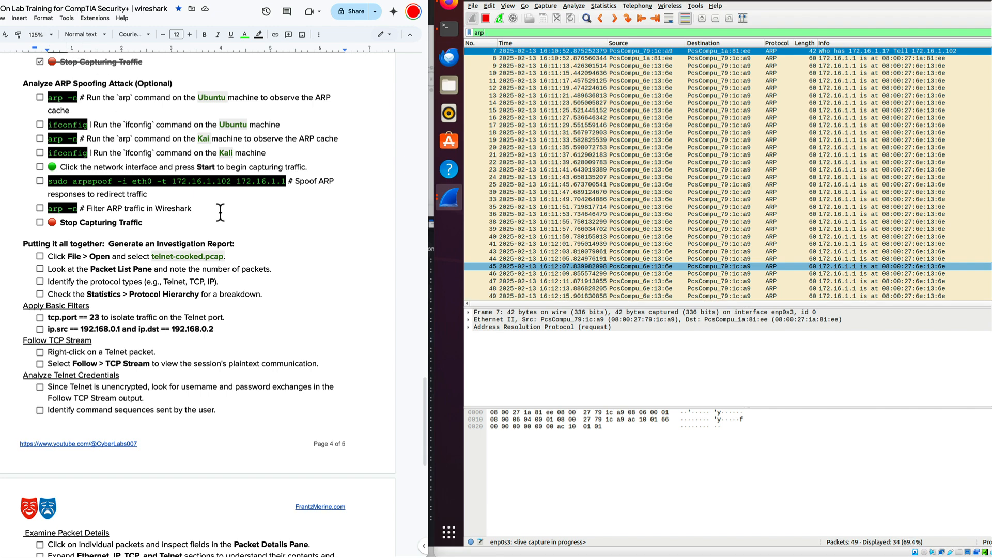
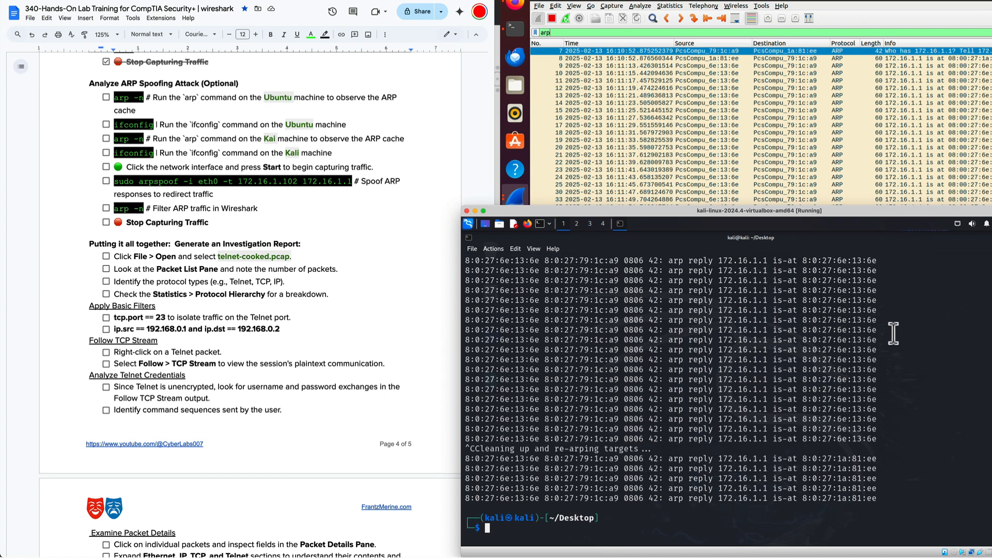
- Clear the Kali terminal's arpspoof output and bring the Ubuntu terminal forward
text(clear)
key(Return)
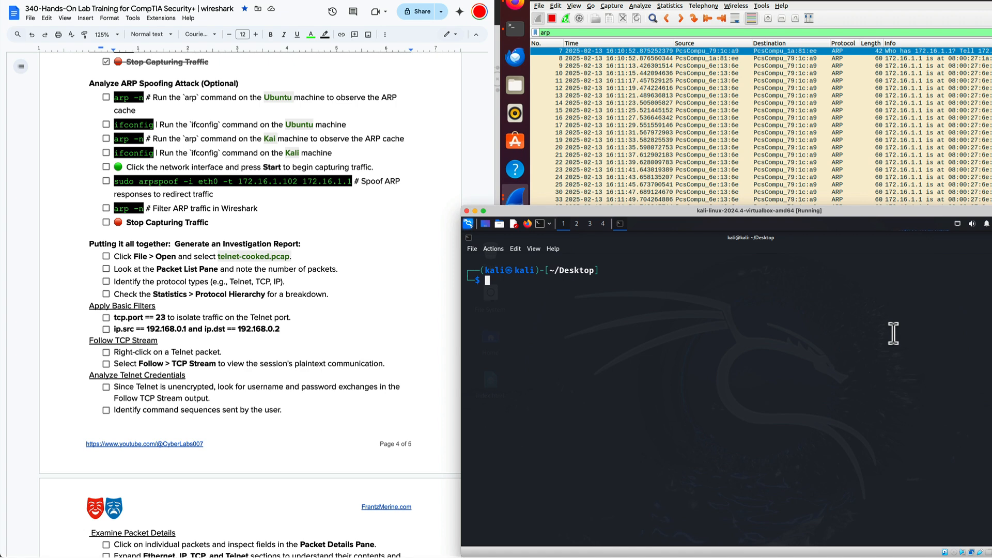
click(749, 155)
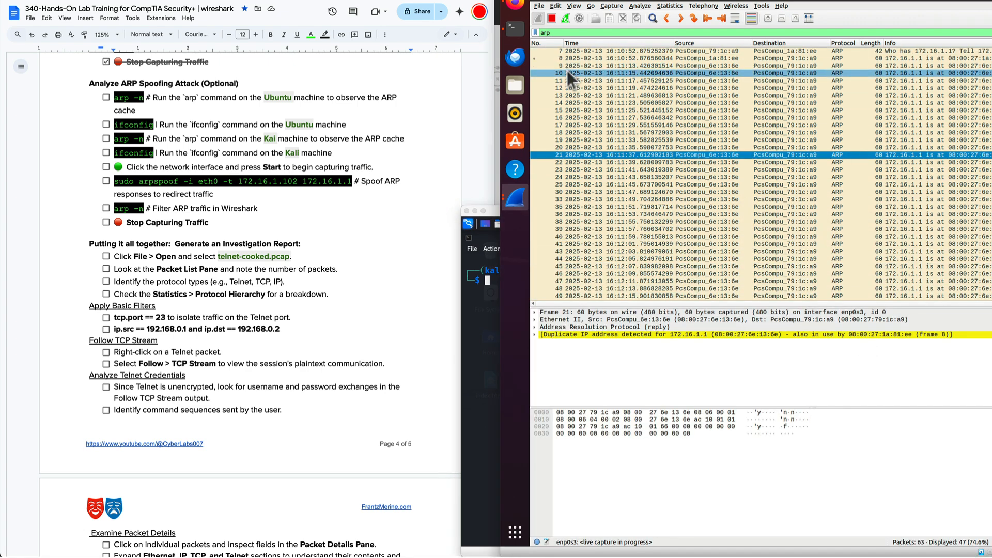
click(515, 28)
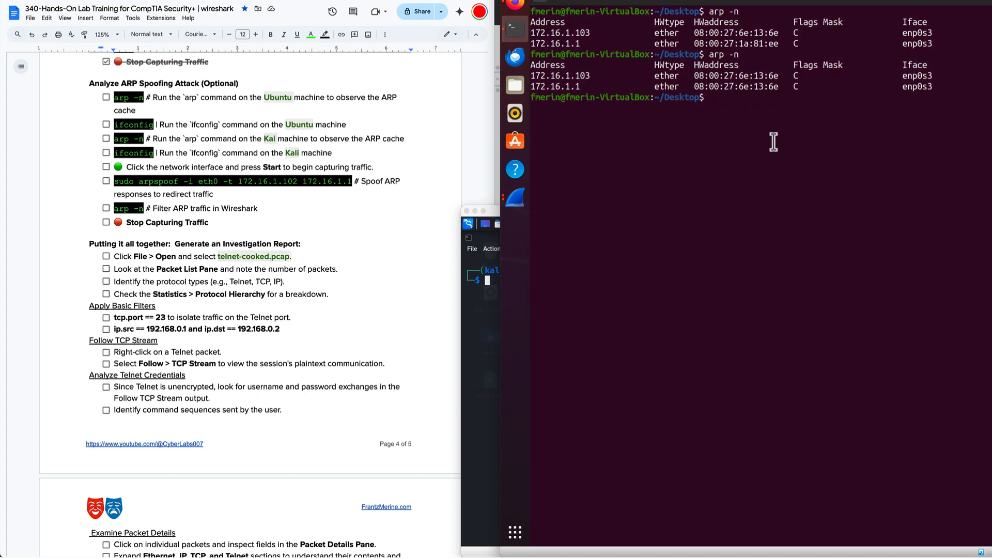
- Rerun arp -n on Ubuntu to confirm 172.16.1.1 is back at MAC 08:00:27:1a:81:ee
text(arp -n)
key(Return)
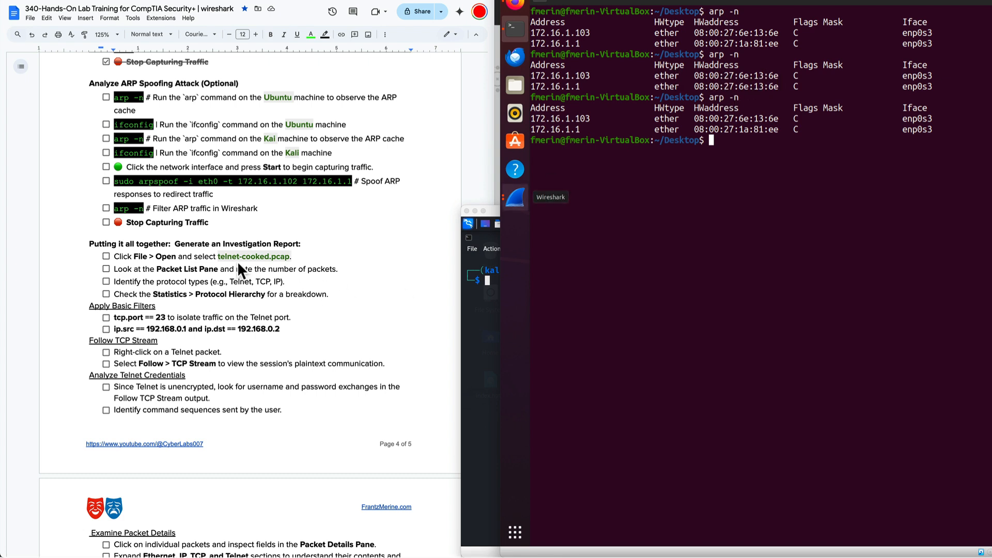
- Tick all eight ARP spoofing items, from Stop Capturing Traffic up to arp -n on Ubuntu
click(102, 222)
click(107, 221)
click(107, 209)
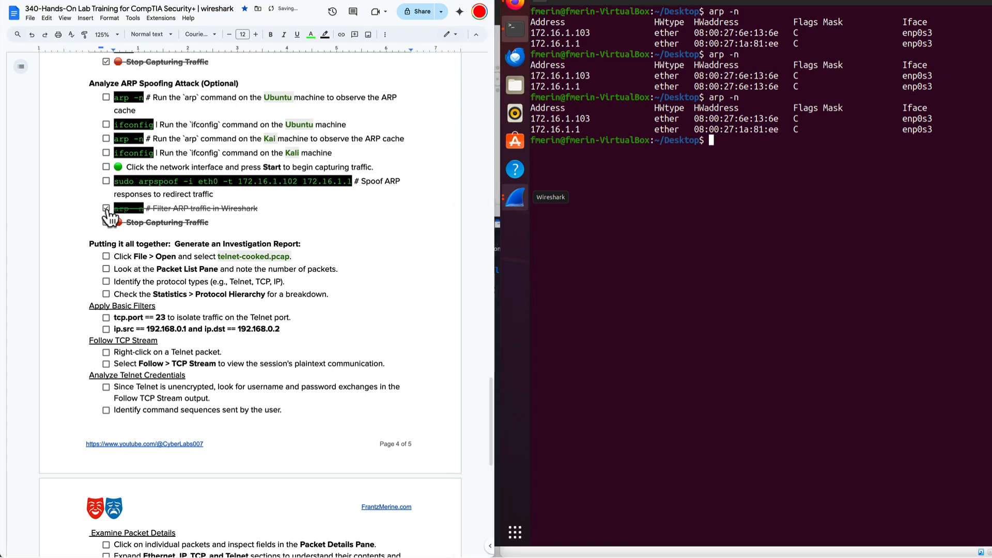
click(106, 181)
click(106, 167)
click(106, 153)
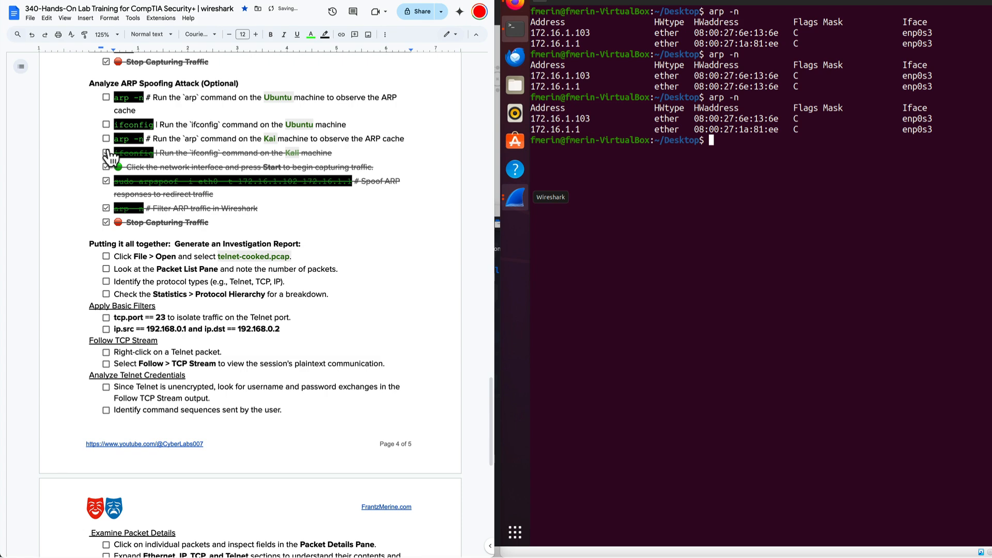
click(106, 138)
click(106, 124)
click(106, 97)
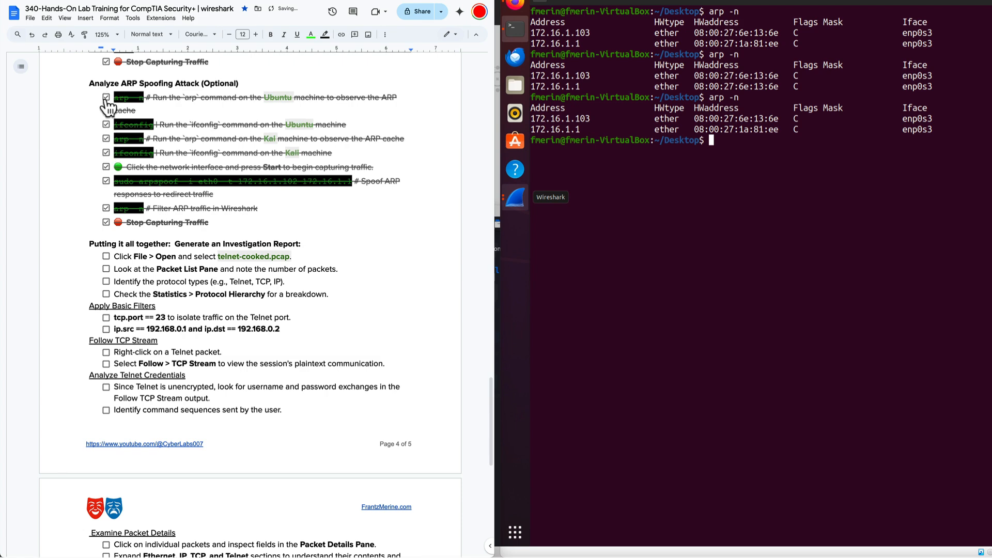
scroll(283, 233, down, 2)
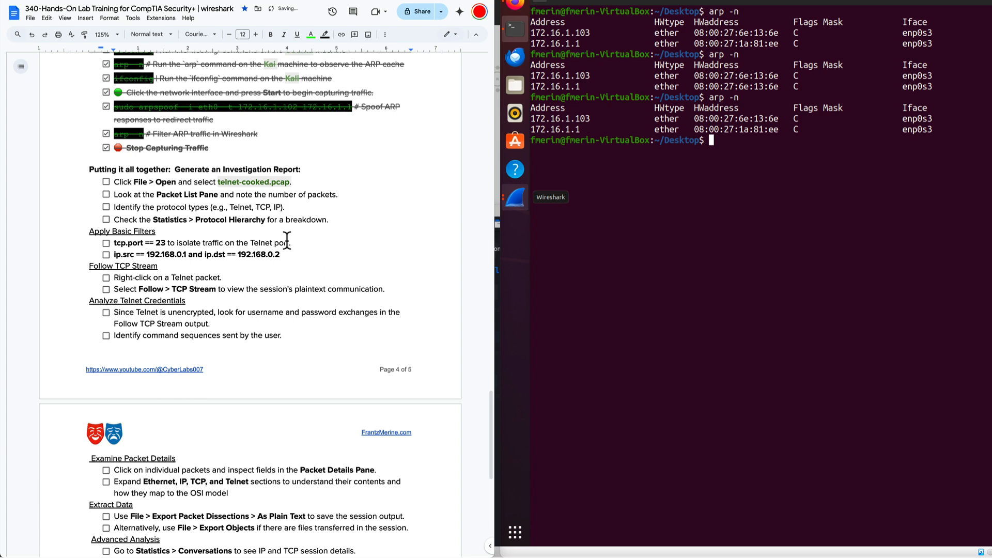
- Stop the live ARP packet capture in Wireshark
click(516, 197)
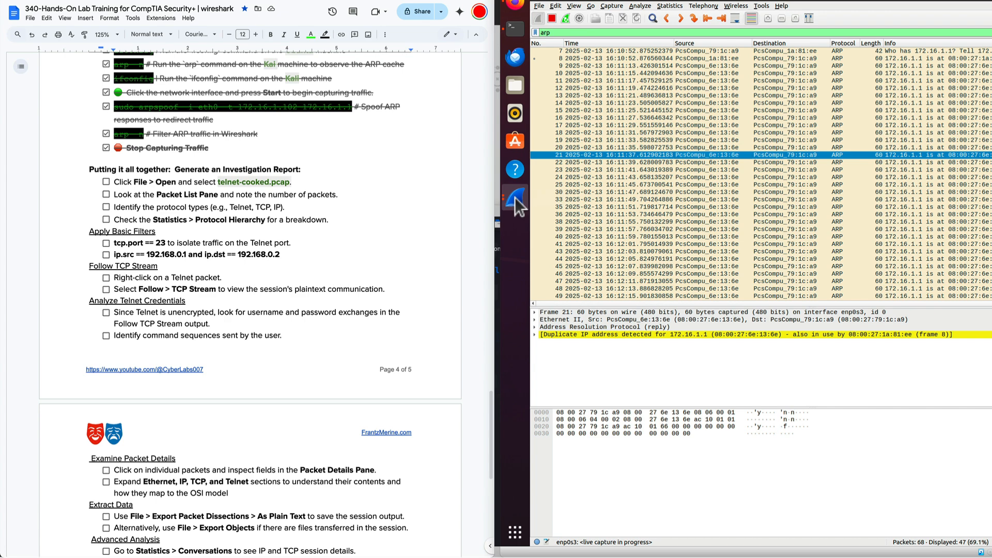
click(539, 6)
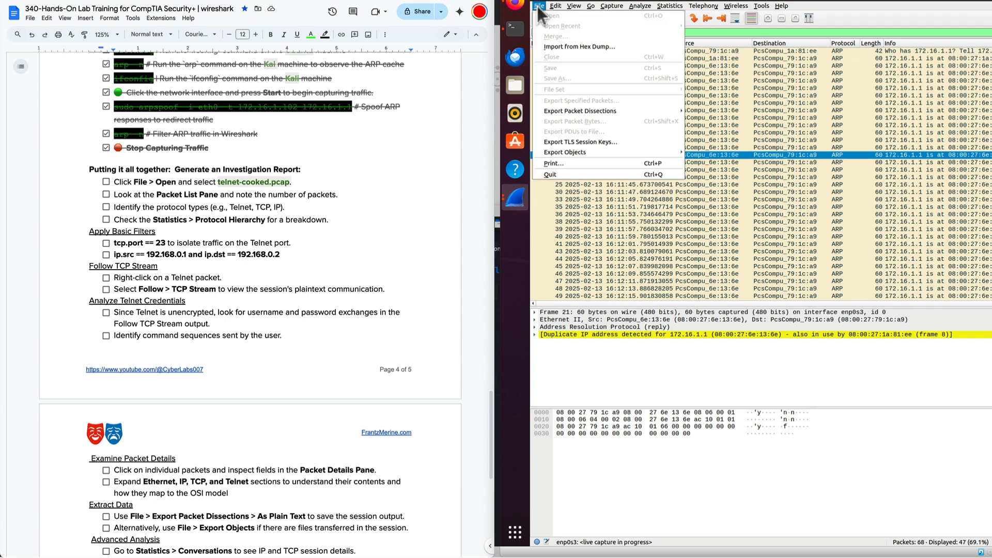
click(699, 45)
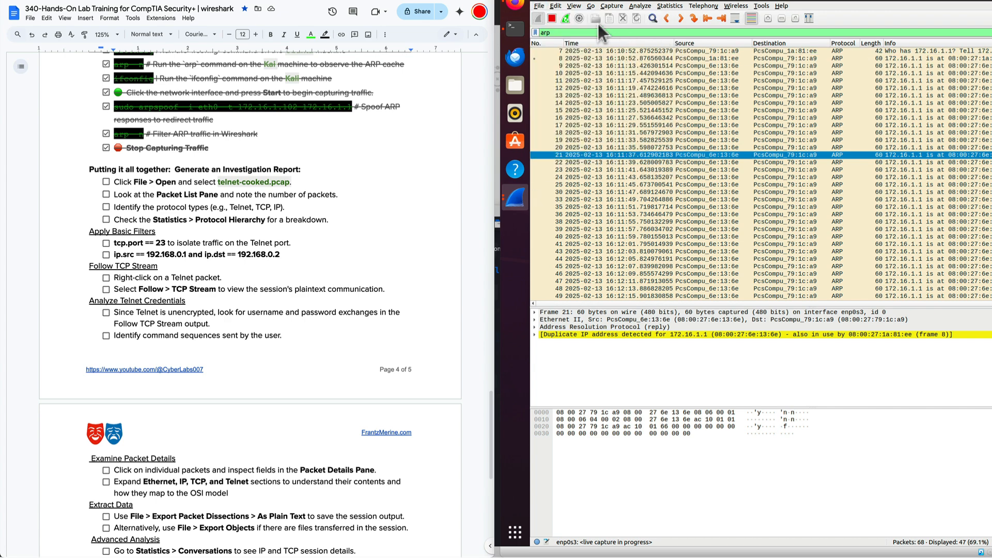
click(550, 20)
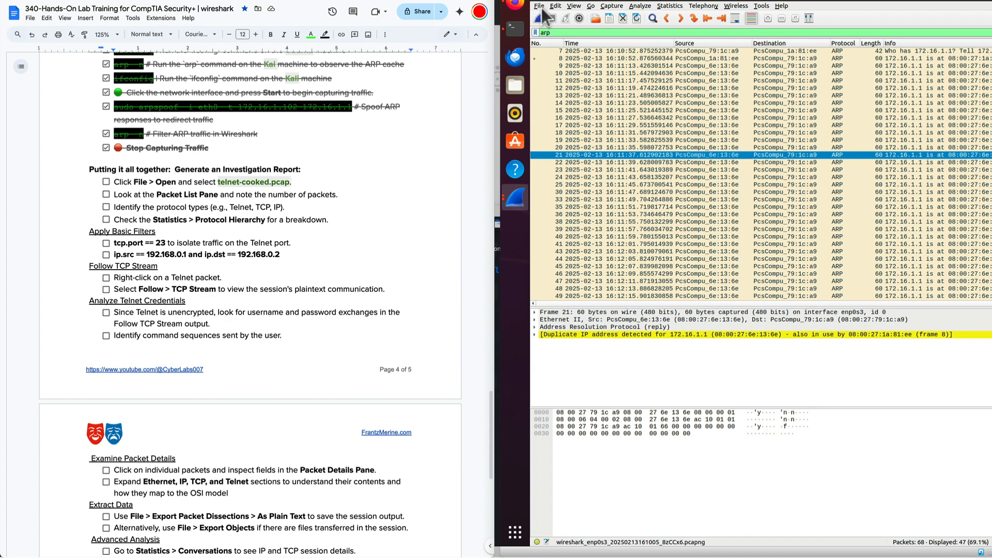
- Open recent telnet-cooked.pcap without saving, and clear the arp filter to show all 92 packets
click(539, 6)
mouse_move(554, 26)
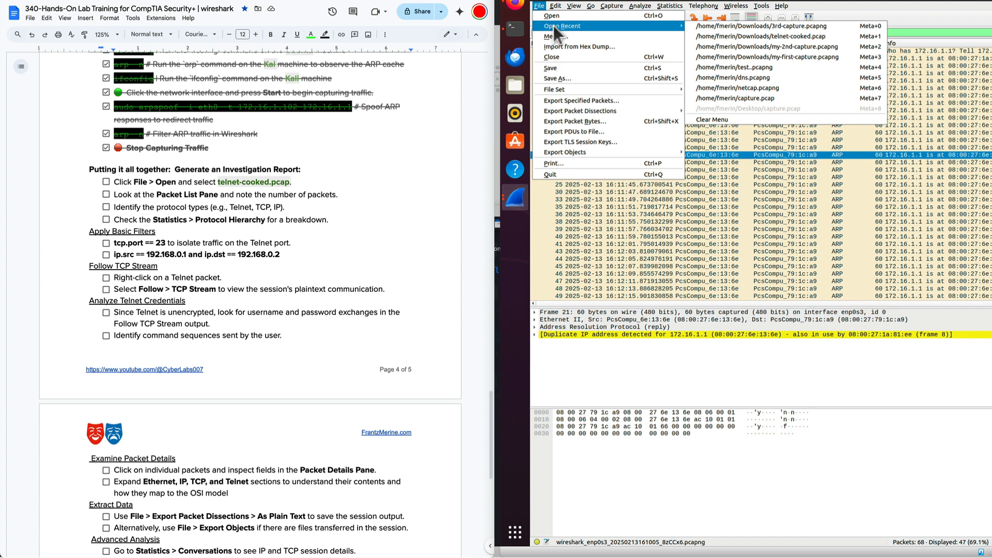
click(732, 38)
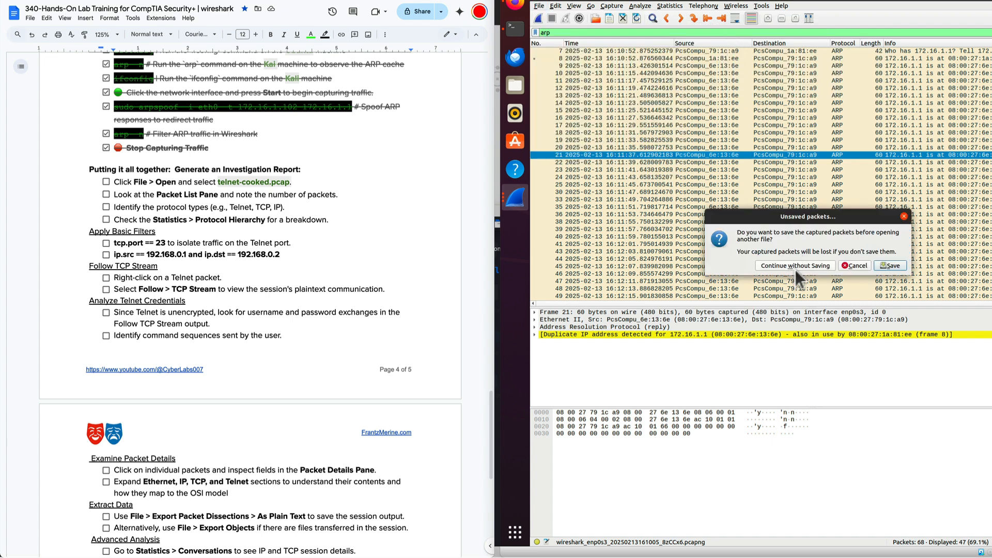
click(795, 267)
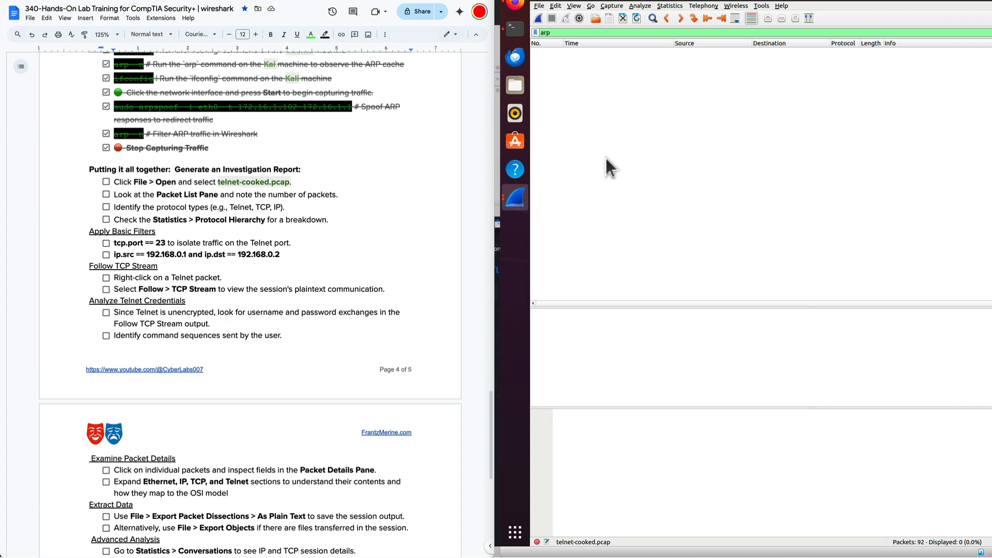
drag(563, 35, 512, 26)
key(BackSpace)
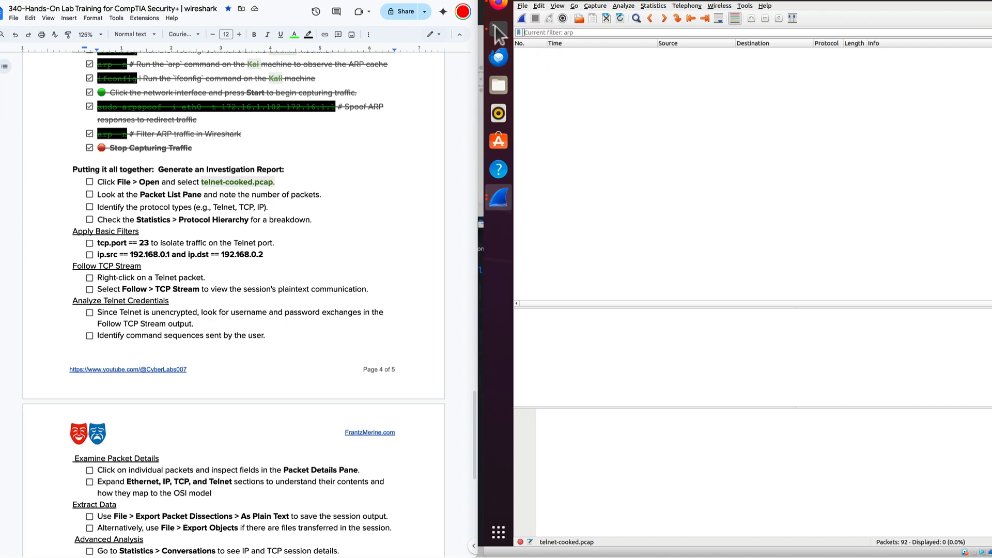
key(Return)
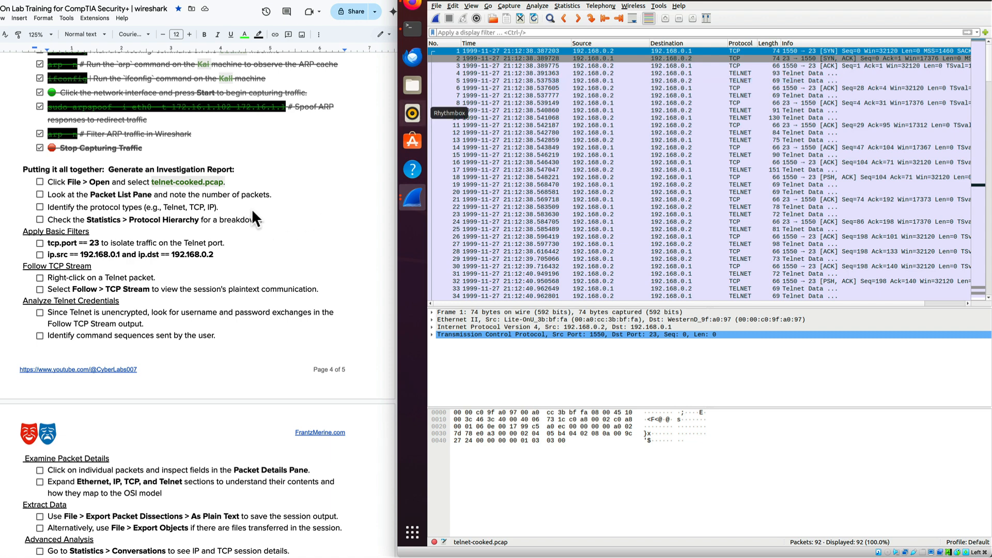
- Tick the open telnet-cooked.pcap item and browse the packets through to packet 92
click(40, 181)
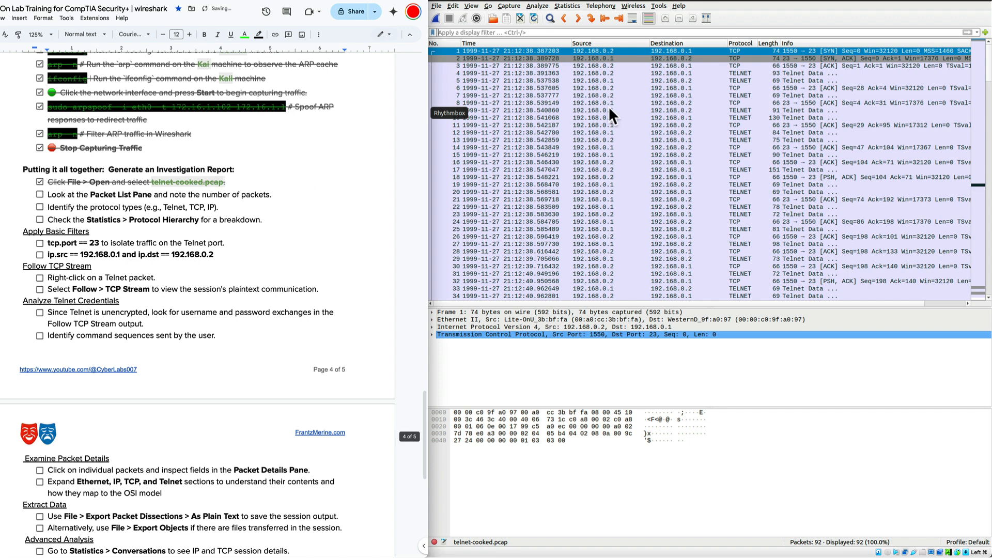
click(465, 177)
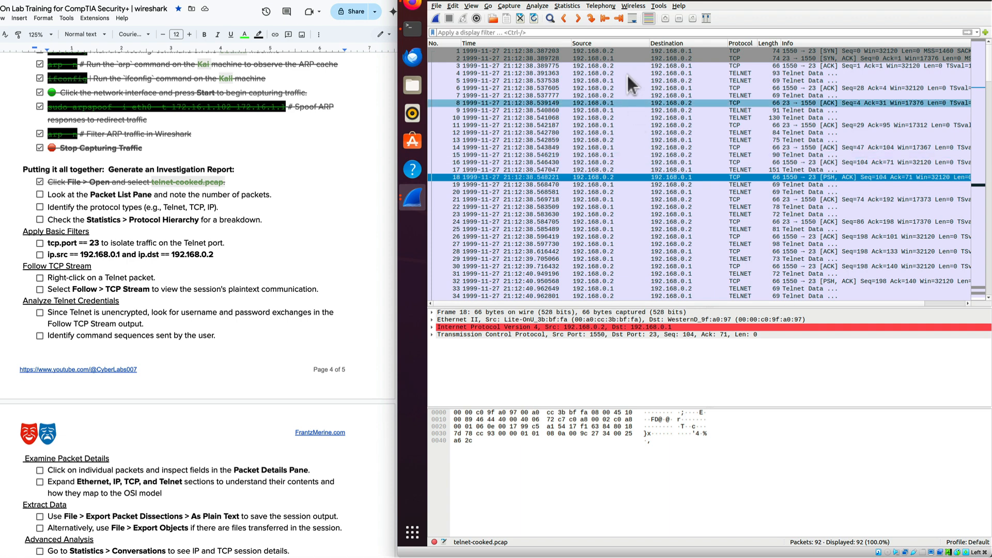
click(621, 19)
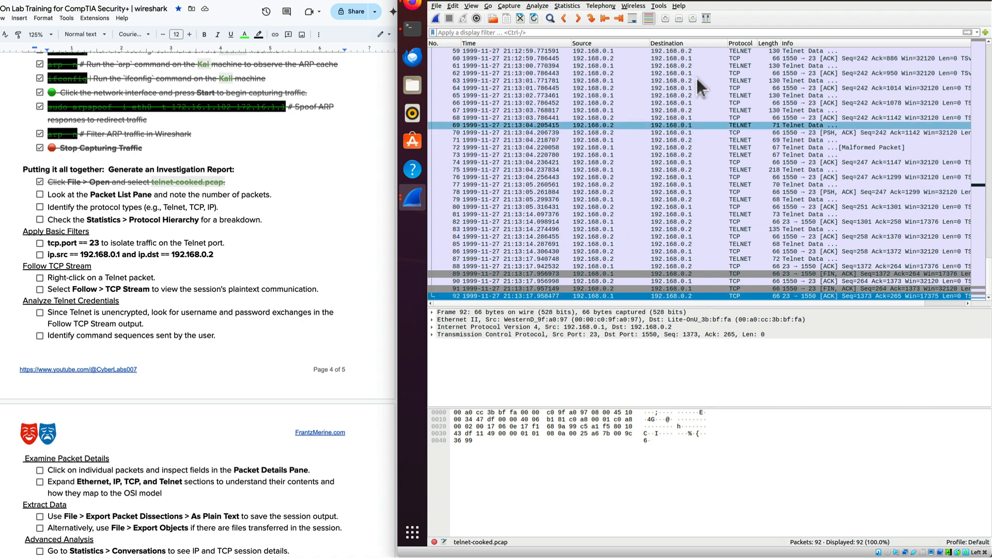
- Tick the Packet List Pane item and sort the packet list by the Protocol column
click(41, 201)
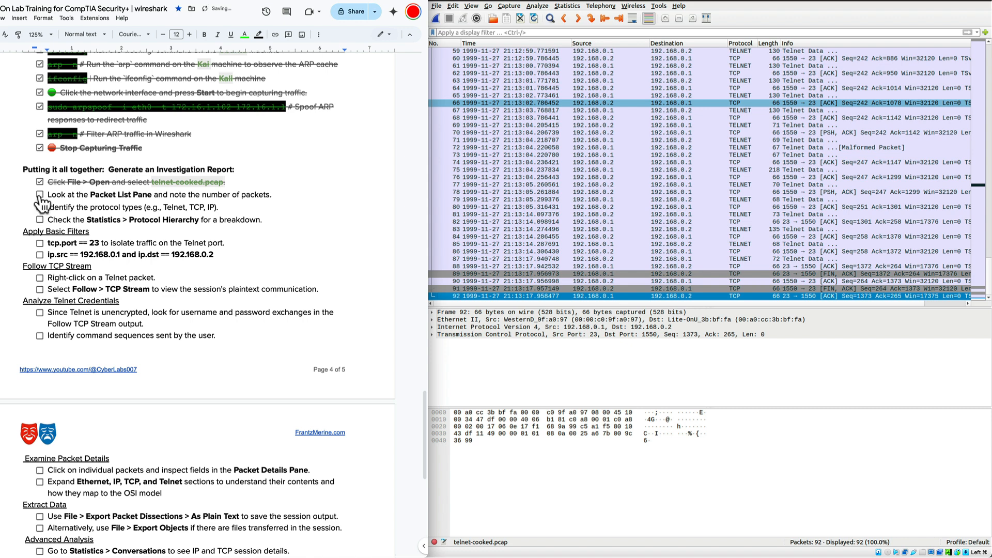
click(40, 195)
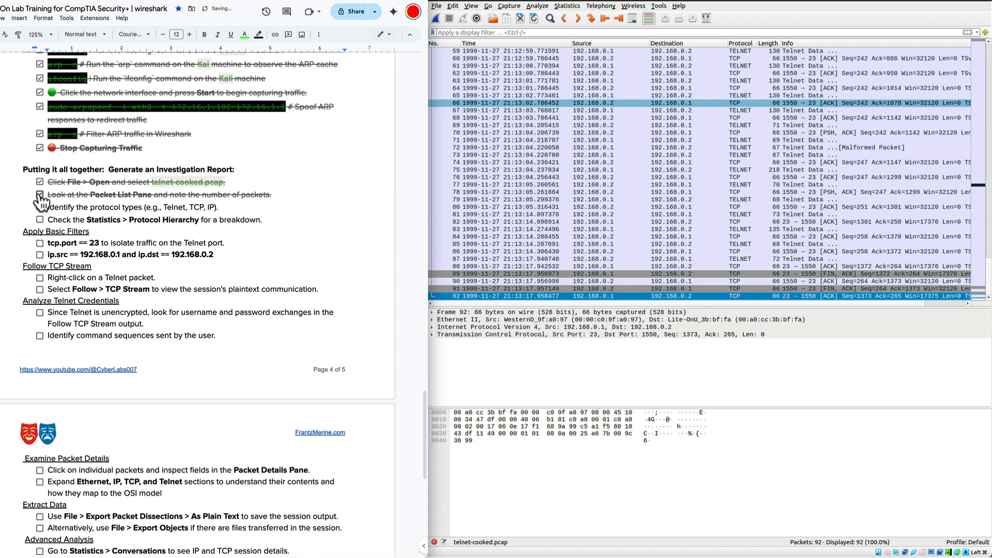
click(738, 42)
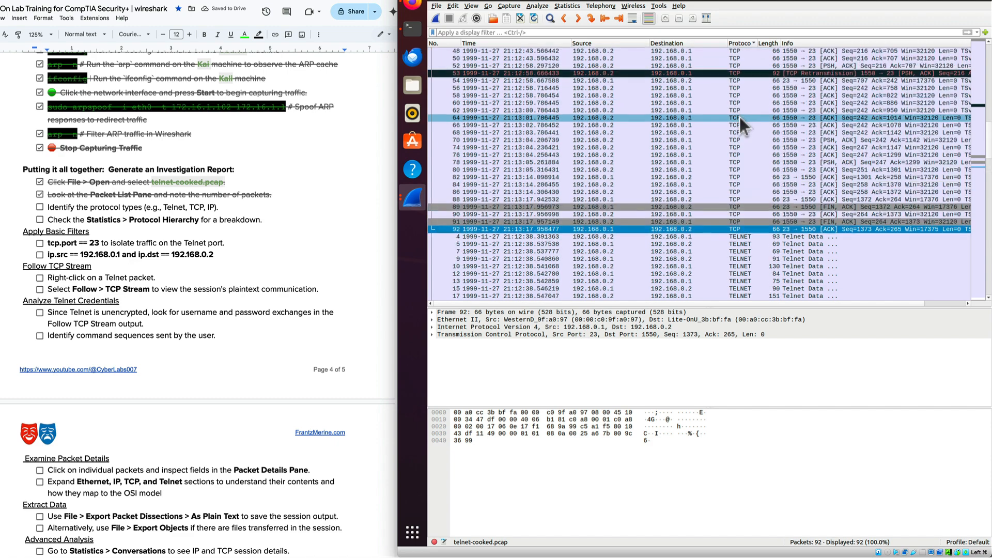
scroll(740, 129, down, 14)
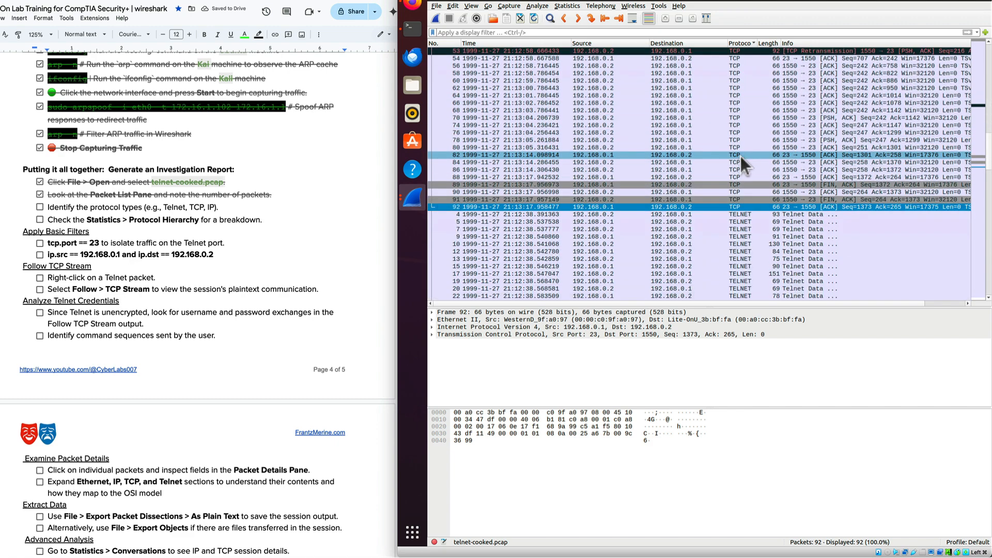
scroll(740, 156, down, 5)
scroll(740, 156, up, 20)
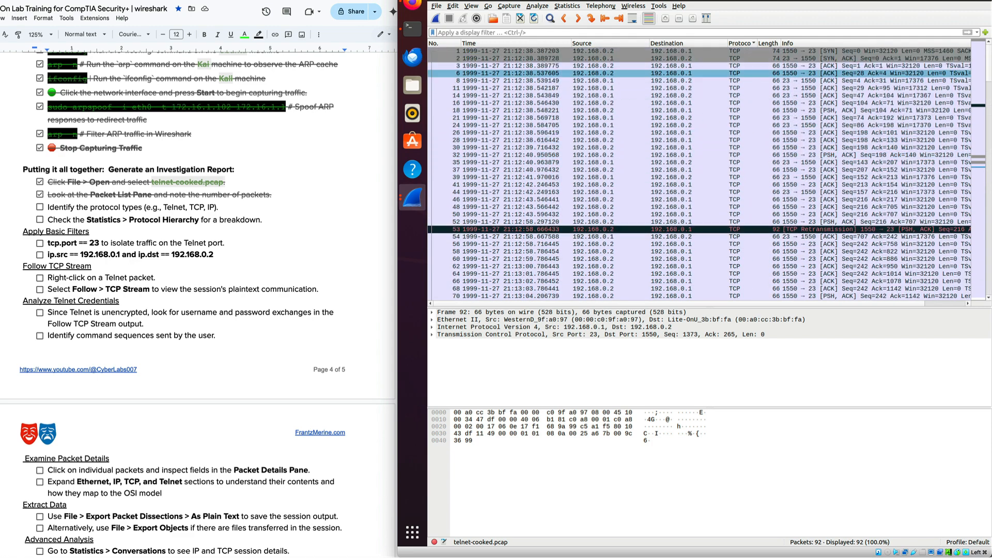
click(361, 72)
key(ctrl+Tab)
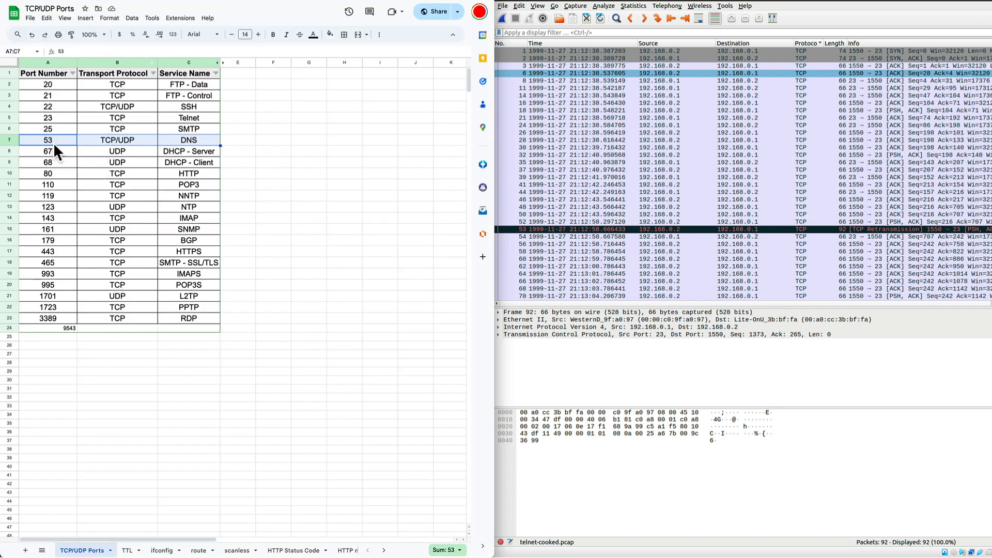
click(56, 118)
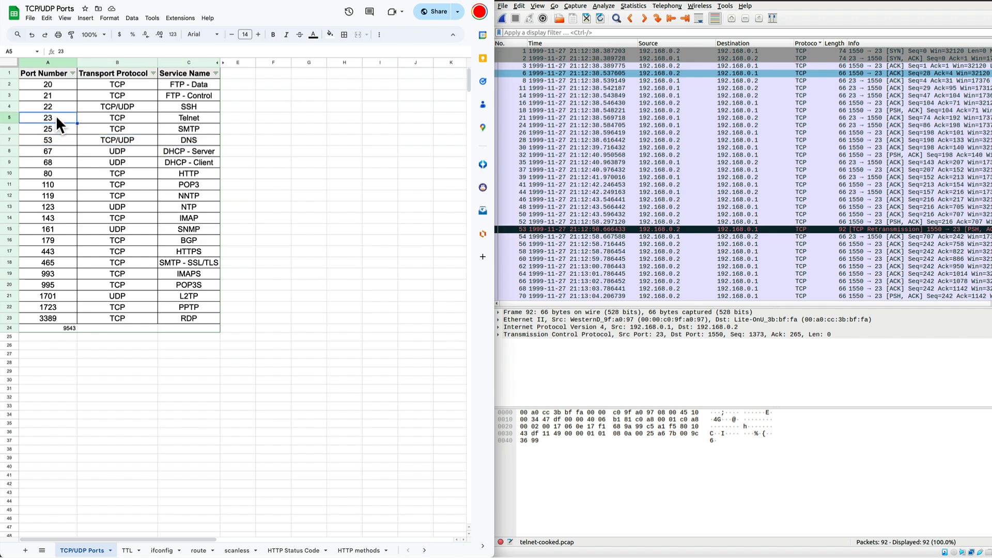
click(123, 116)
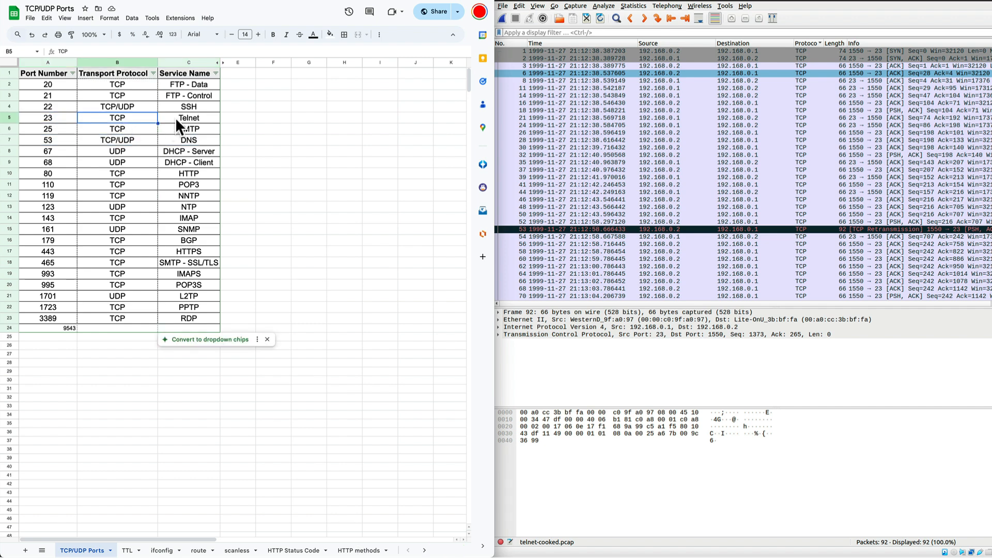
click(175, 117)
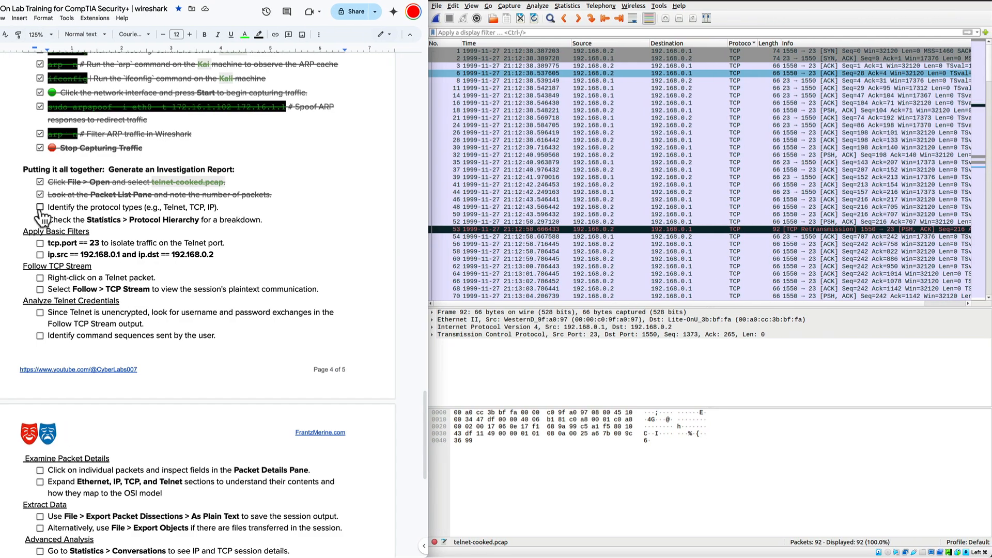
- Tick the protocol-types item, review Statistics > Protocol Hierarchy (Telnet 50%), and tick its item
click(39, 207)
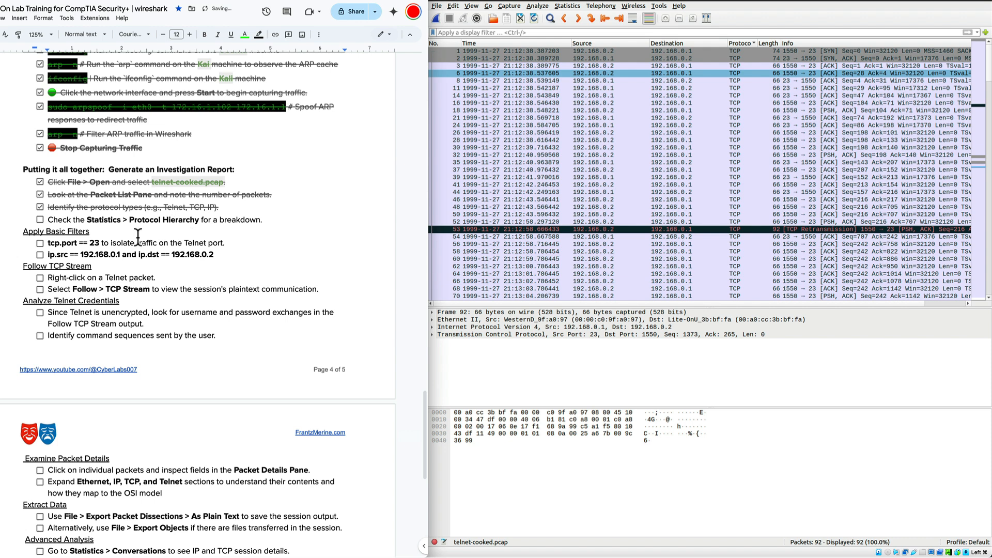
click(567, 5)
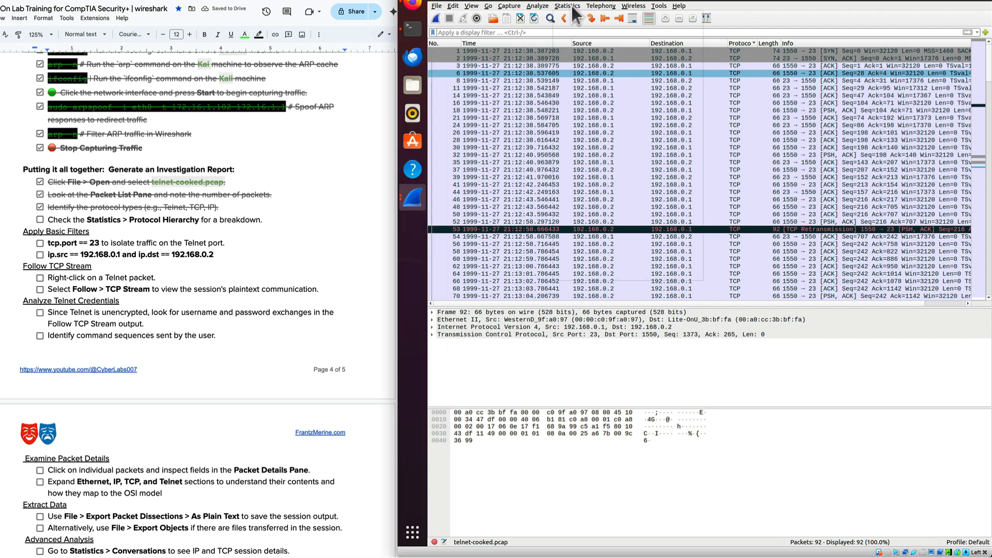
click(594, 35)
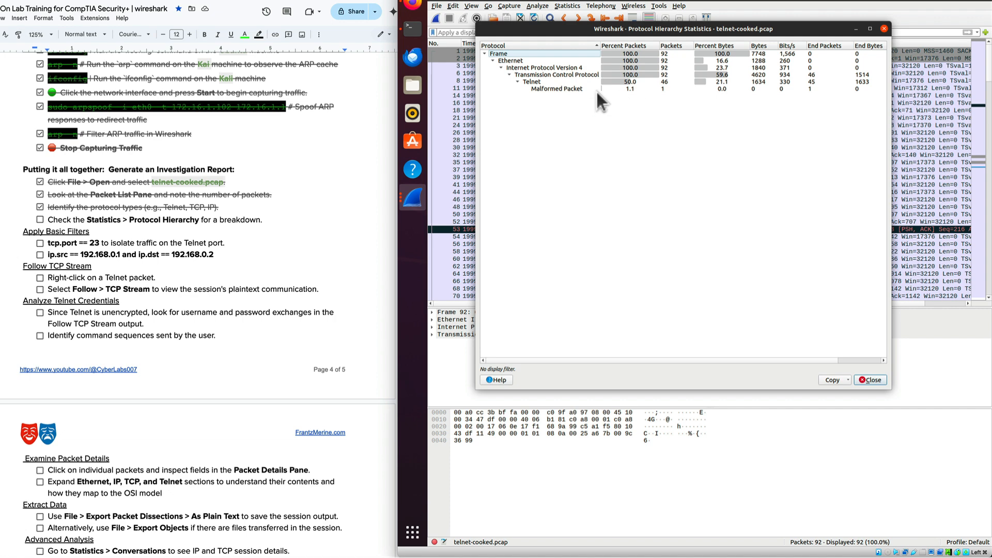
click(872, 380)
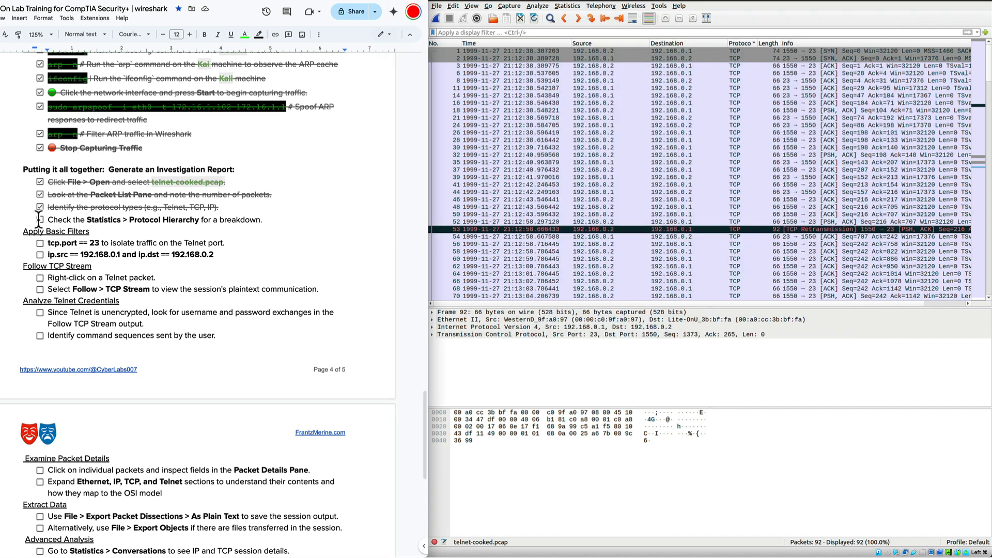
click(40, 220)
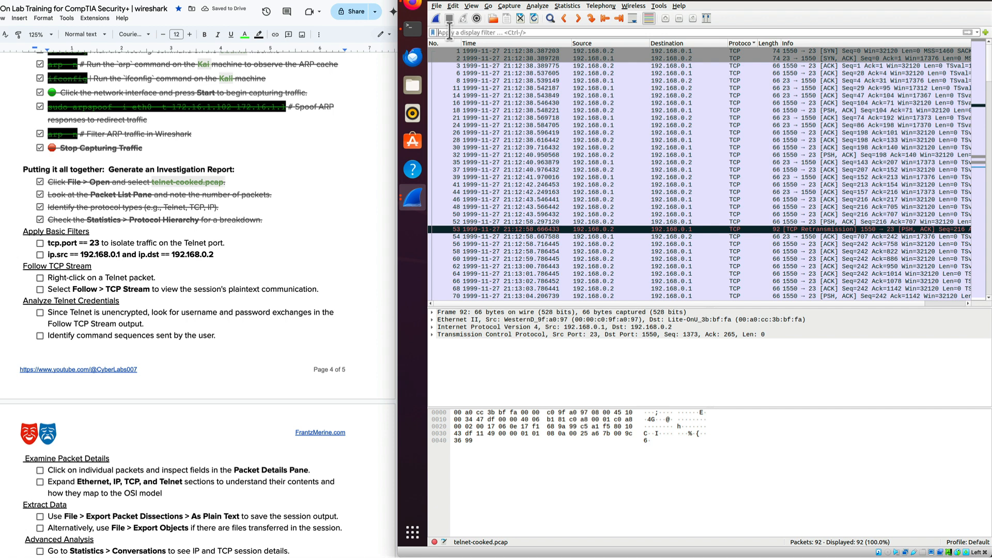
- Apply the display filter tcp.port == 23
click(449, 32)
text(tcp)
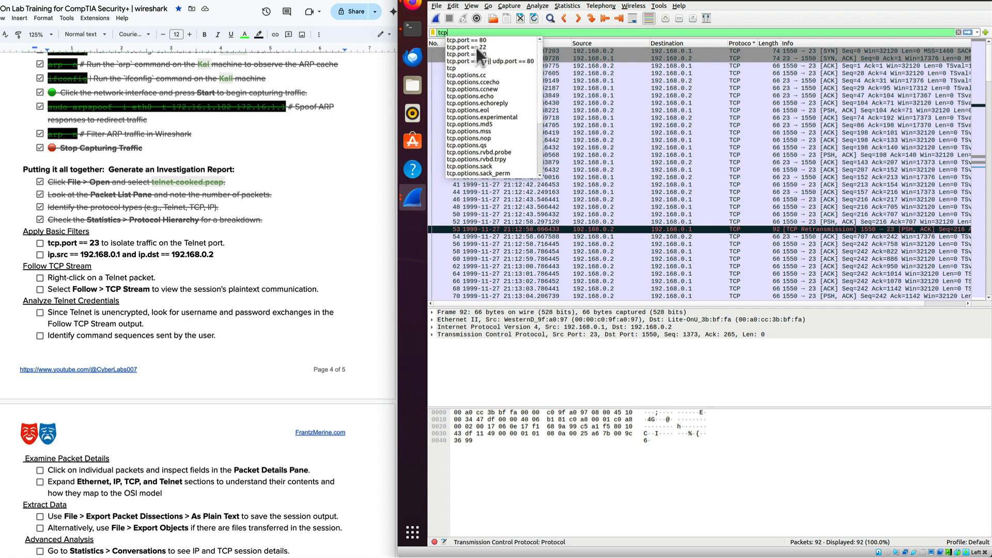
click(476, 48)
key(BackSpace)
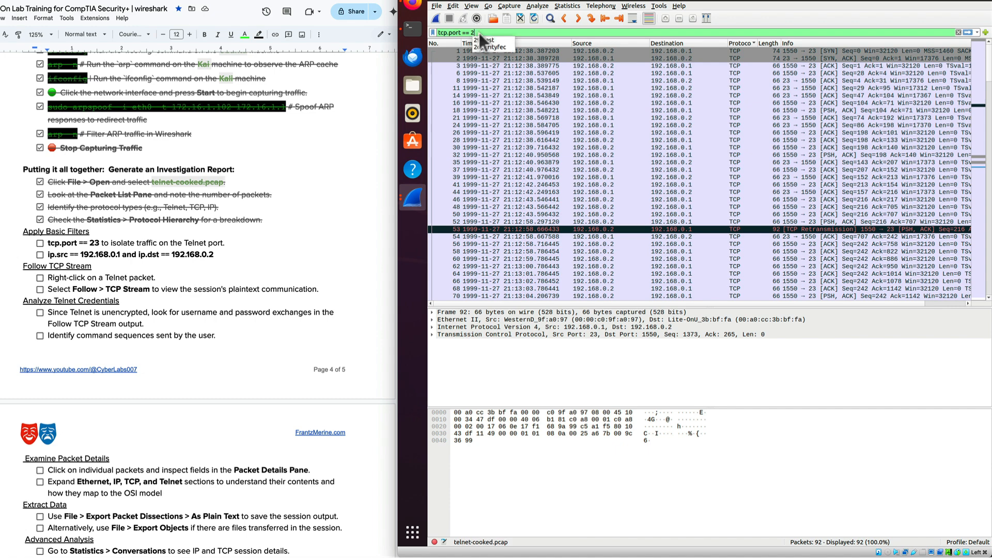
text(3)
key(Return)
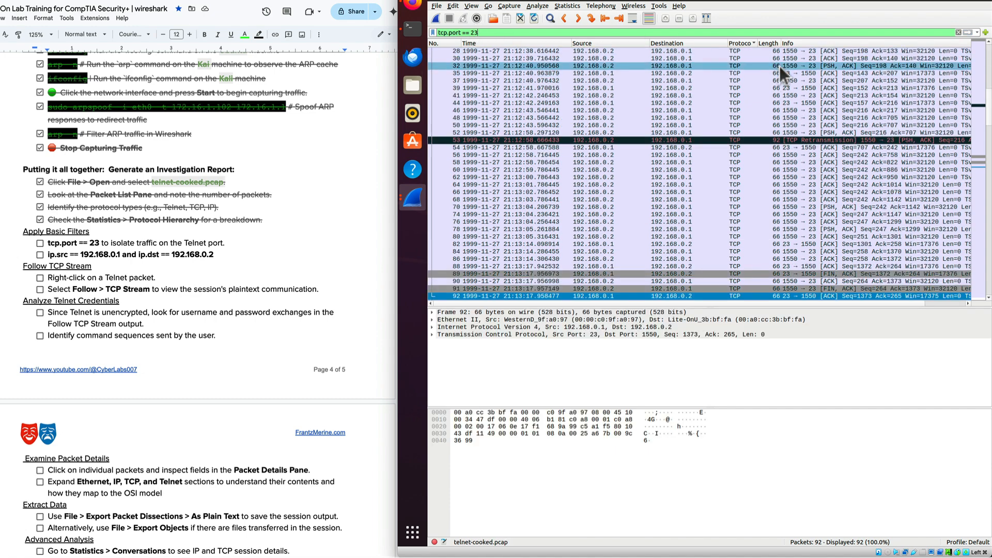
- Inspect the SYN,ACK packet in frame 2, then select the ip.src/ip.dst filter line in the checklist
scroll(799, 75, up, 4)
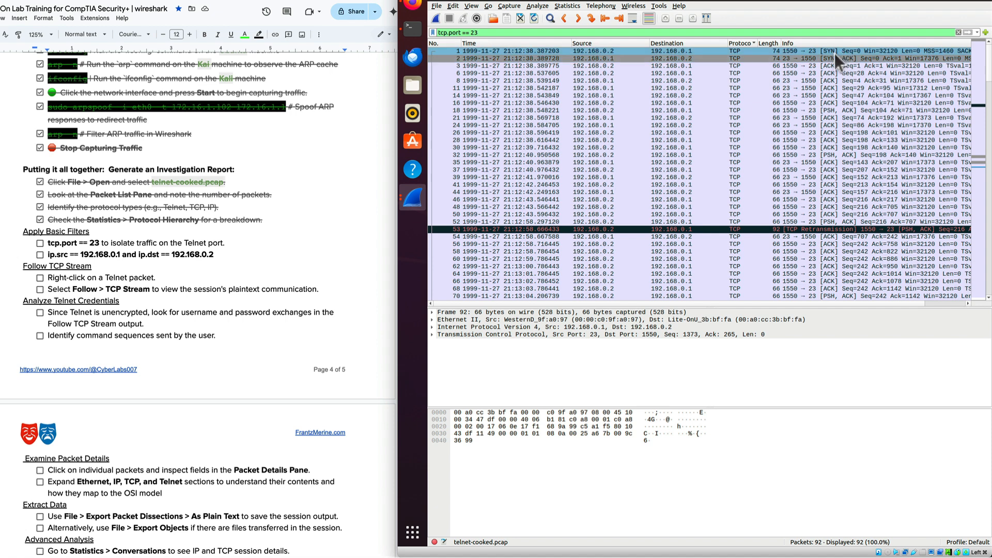
click(836, 57)
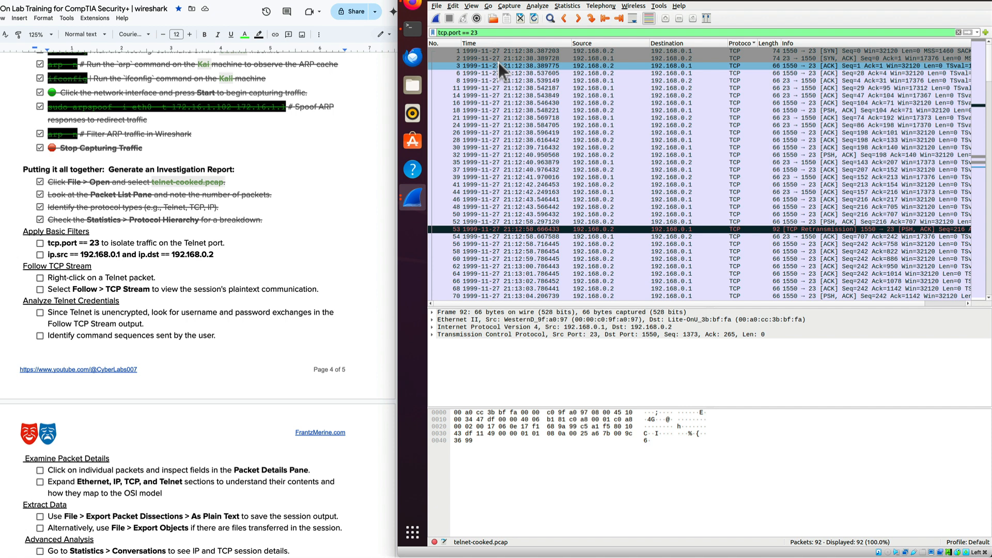
click(205, 255)
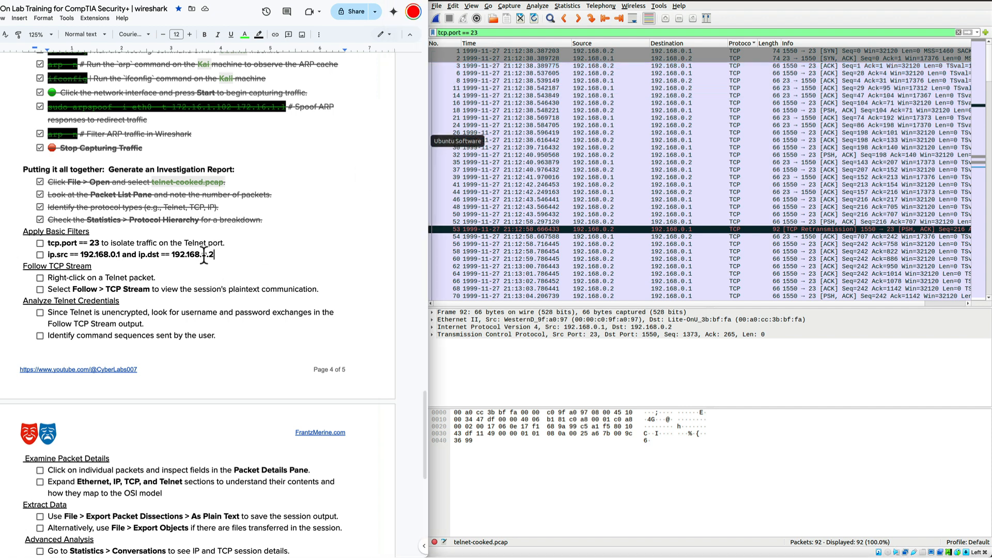
drag(204, 255, 48, 261)
key(super+c)
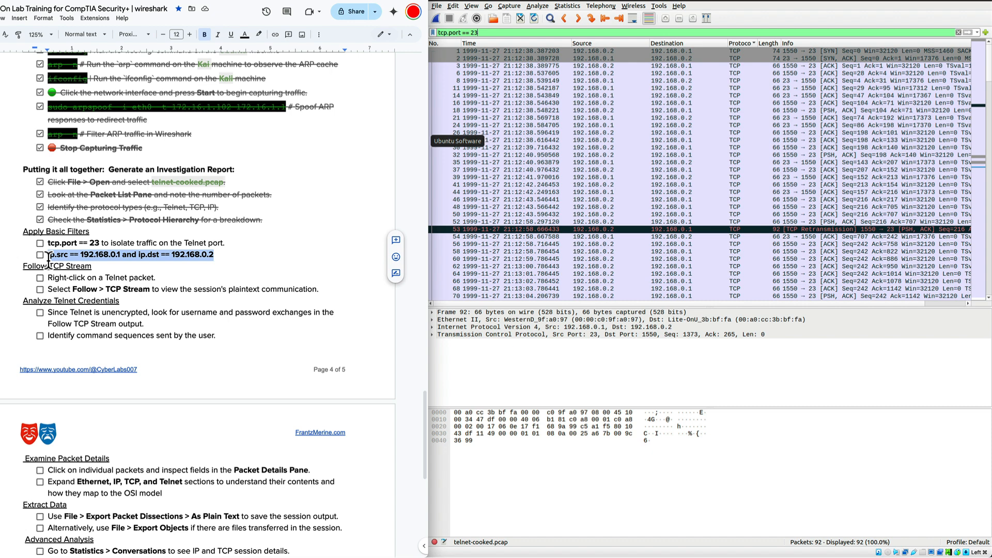
- Replace the filter with ip.src == 192.168.0.1 and ip.dst == 192.168.0.2, showing 44 packets
click(478, 33)
drag(478, 32, 407, 34)
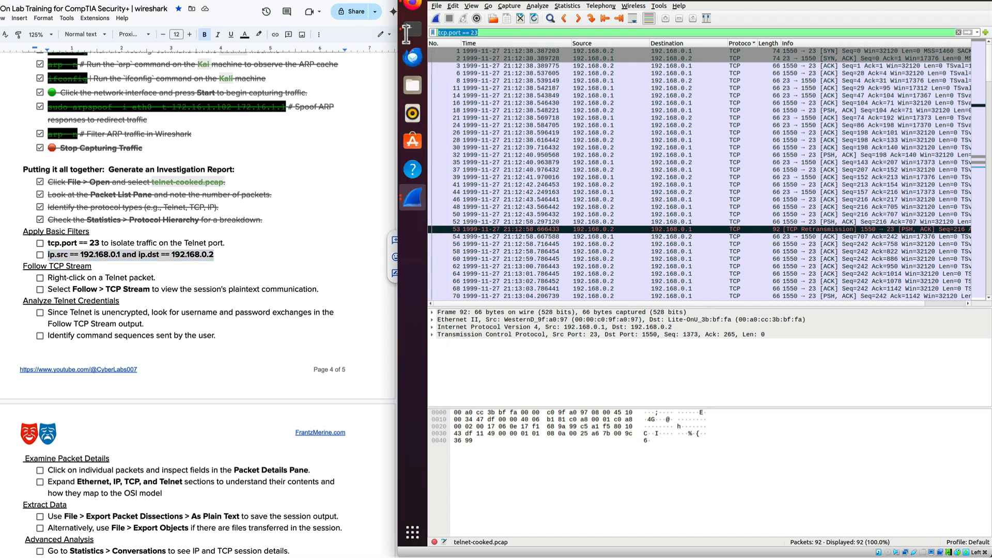
right_click(454, 31)
click(495, 83)
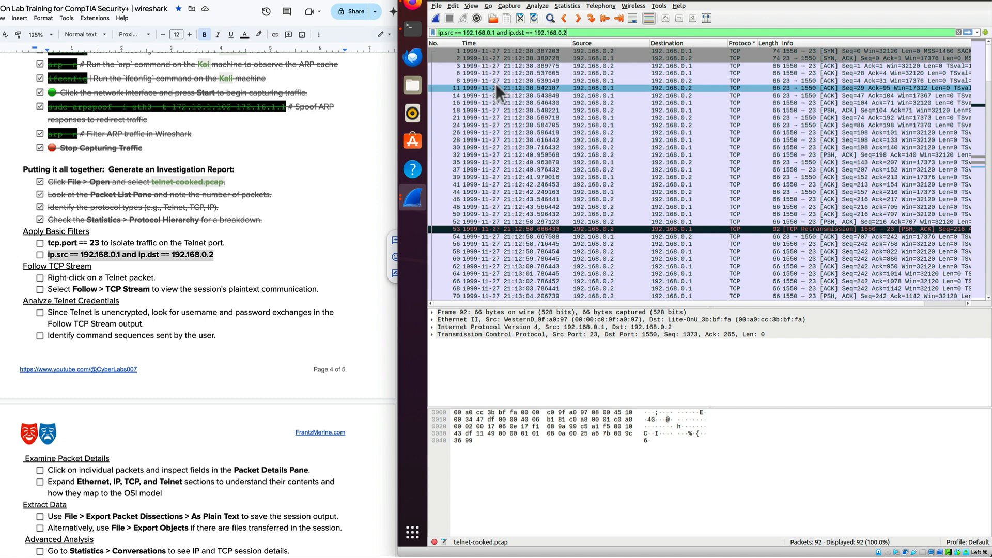
key(Return)
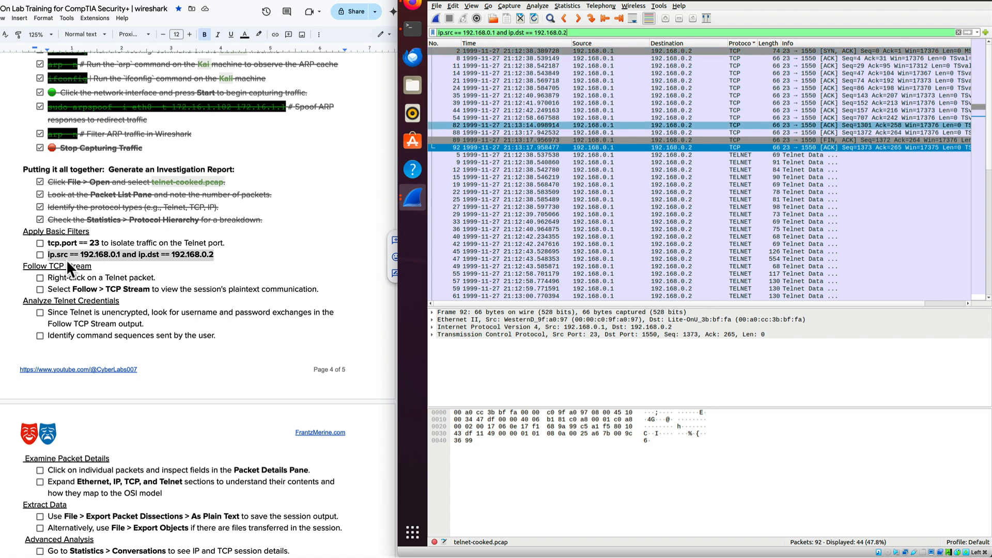
- Tick the tcp.port == 23 and ip.src/ip.dst checklist items, then select Telnet frame 5
click(38, 244)
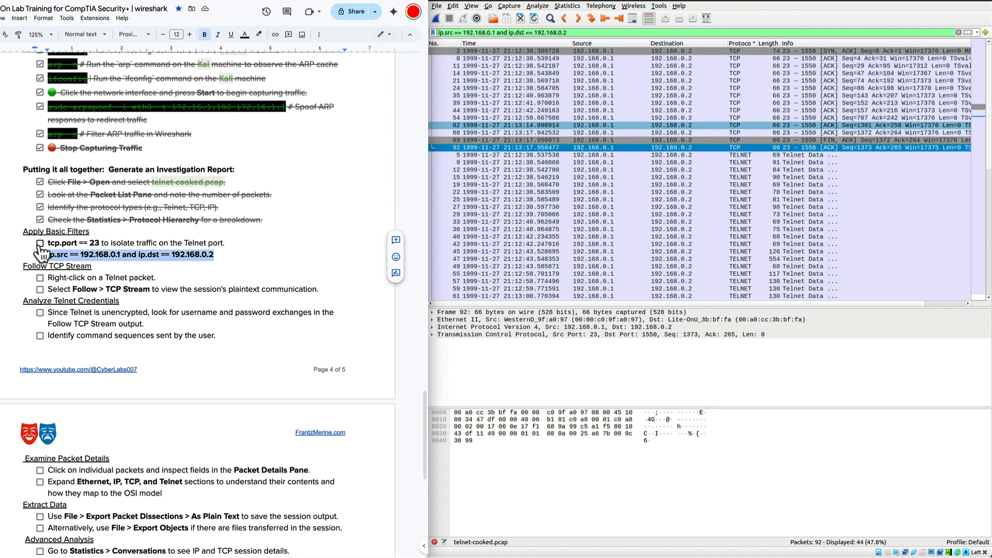
click(40, 243)
click(41, 256)
click(612, 154)
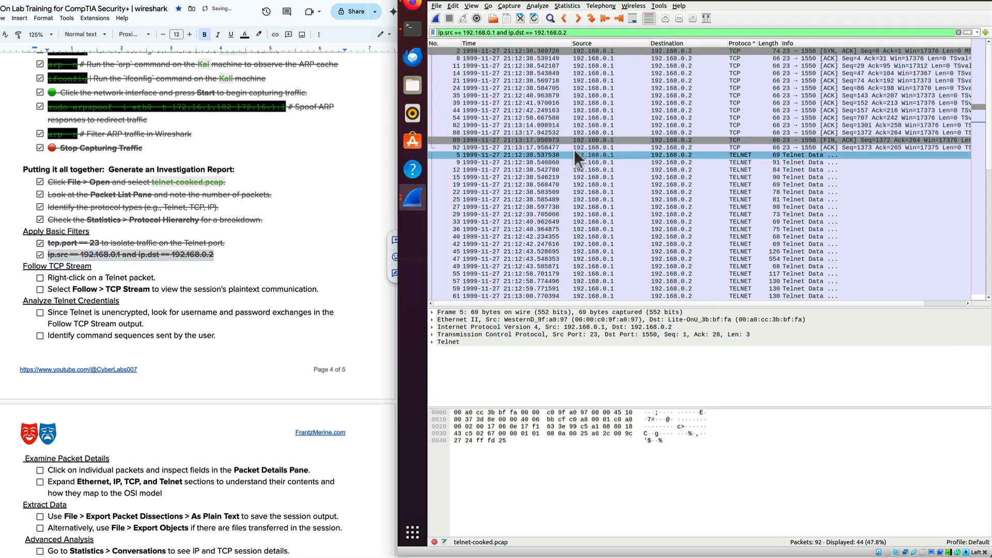
- Follow the Telnet packet's TCP stream and highlight the plaintext login name and password
right_click(689, 156)
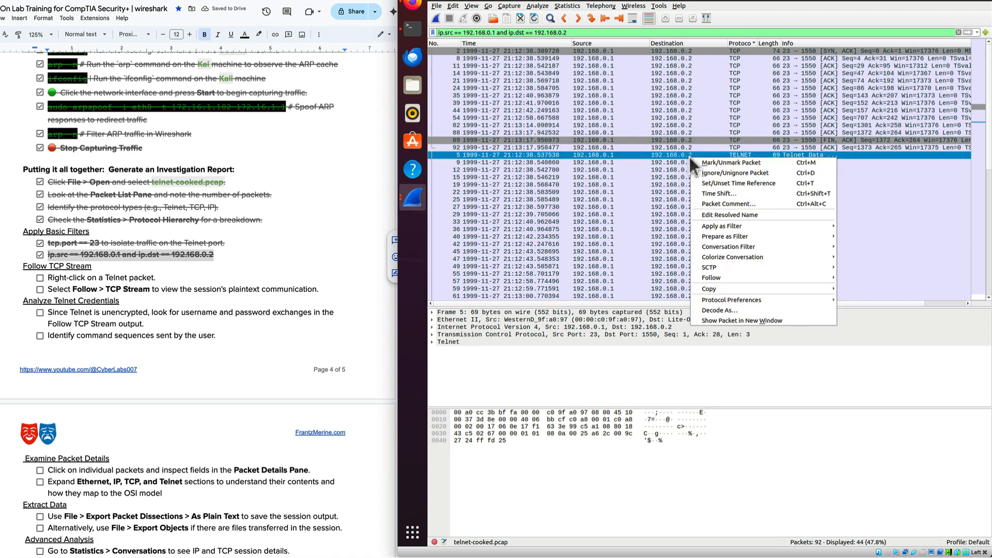
mouse_move(724, 278)
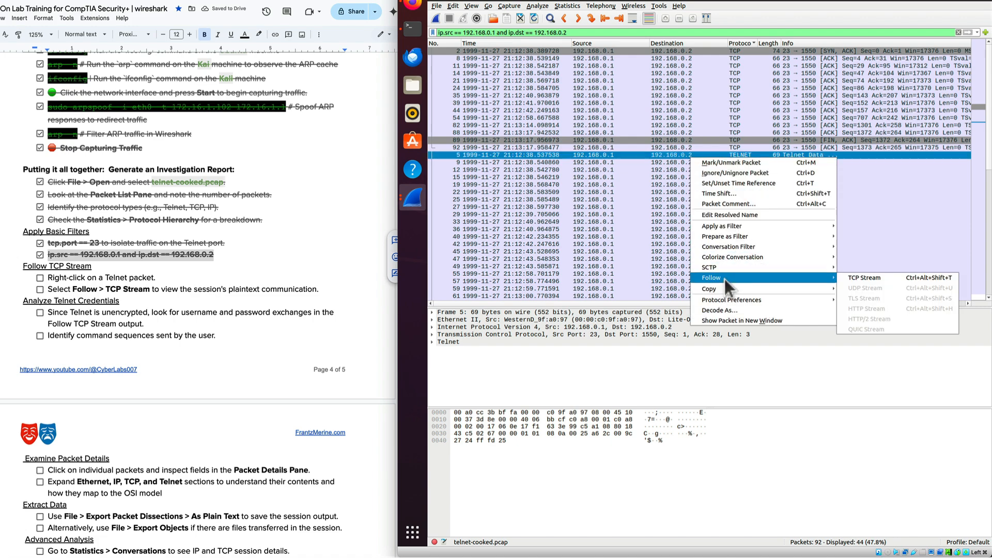
click(871, 279)
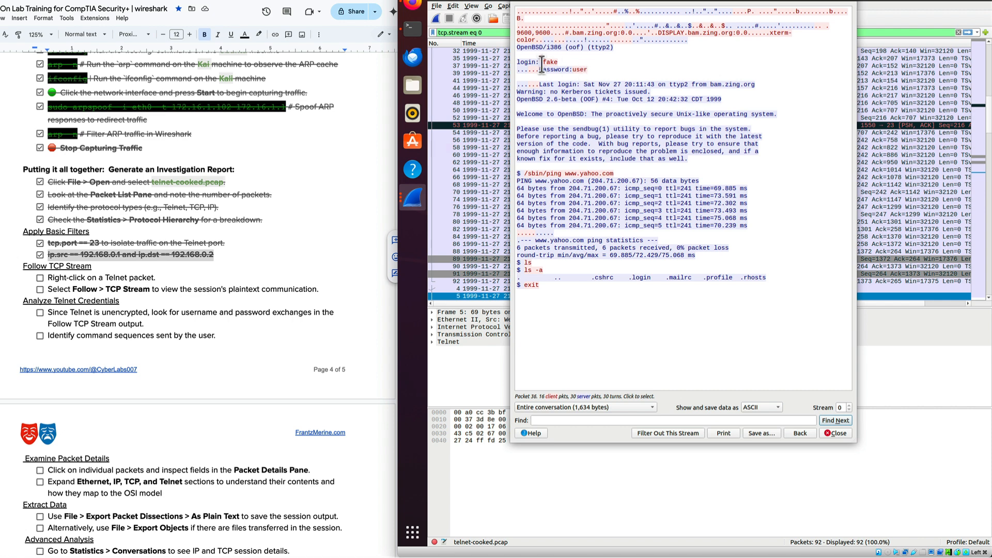
click(543, 62)
drag(543, 63, 560, 62)
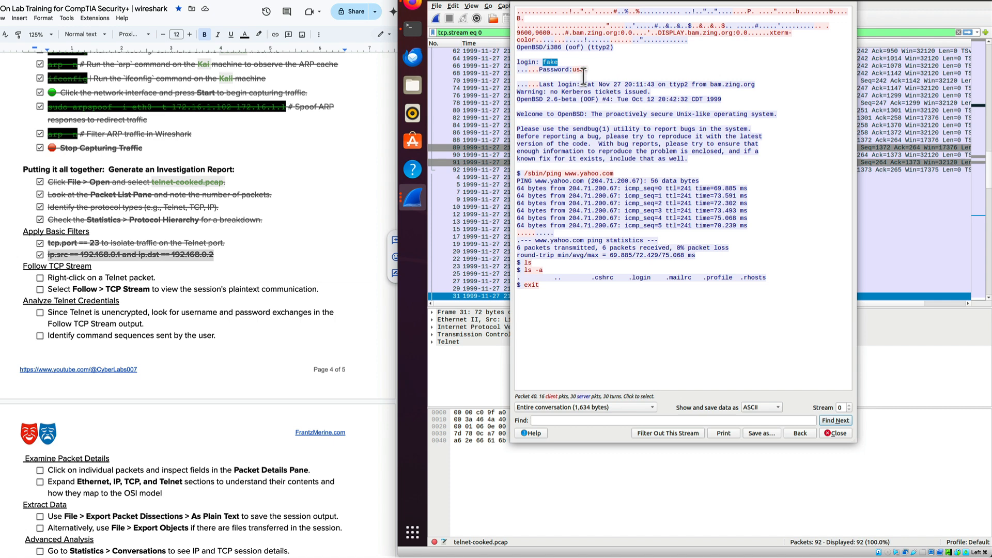
drag(588, 69, 576, 69)
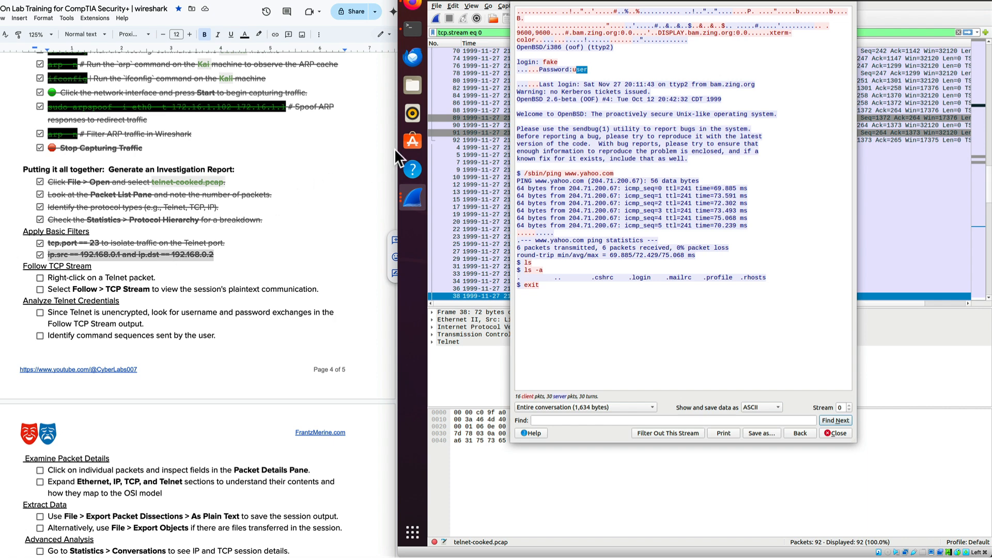
- Close the TCP stream view, tick the right-click Telnet and Follow TCP Stream items, and select frame 17
click(839, 435)
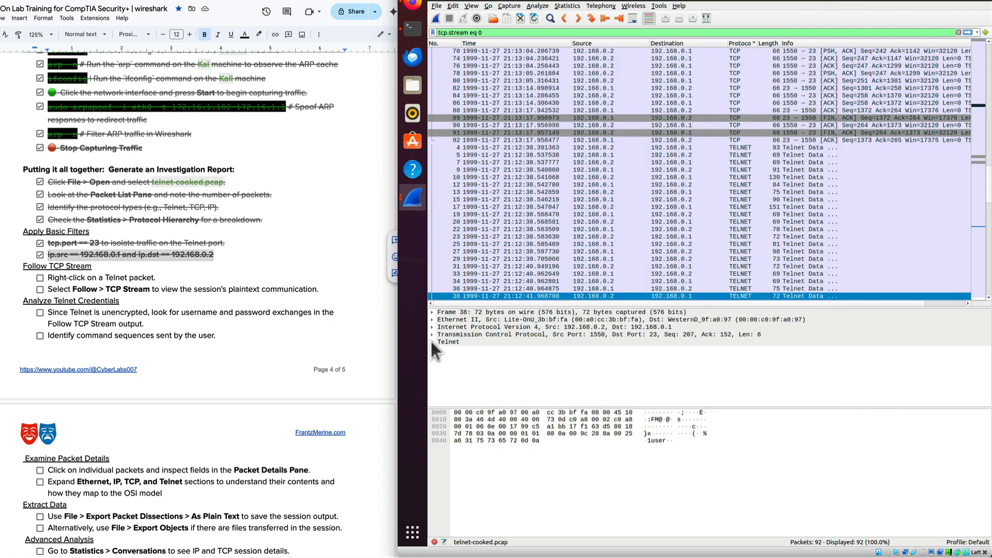
click(40, 277)
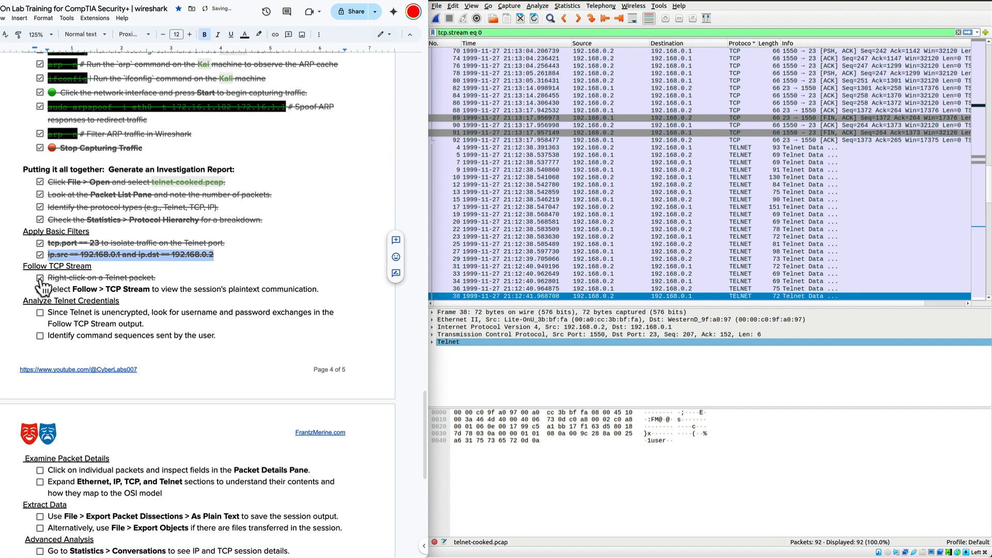
click(40, 288)
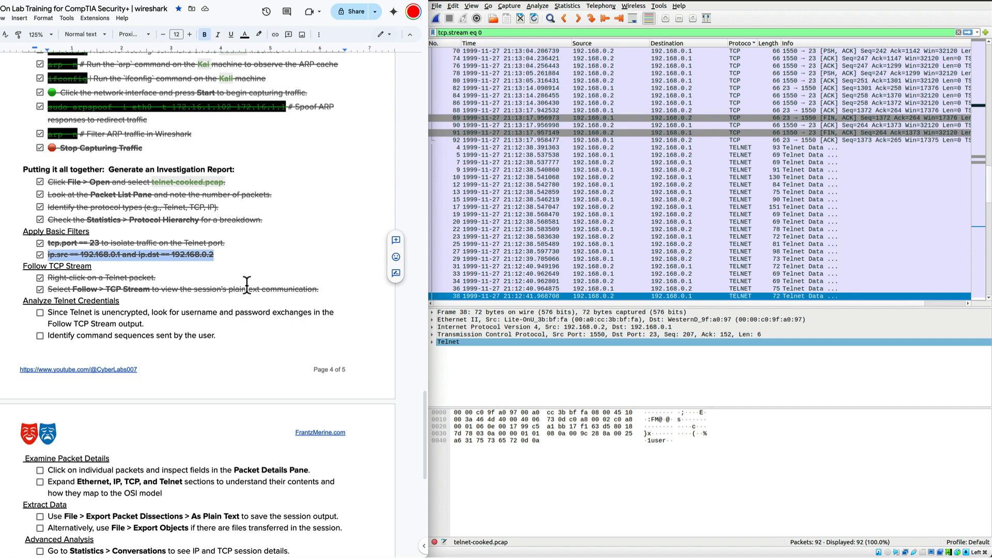
click(616, 208)
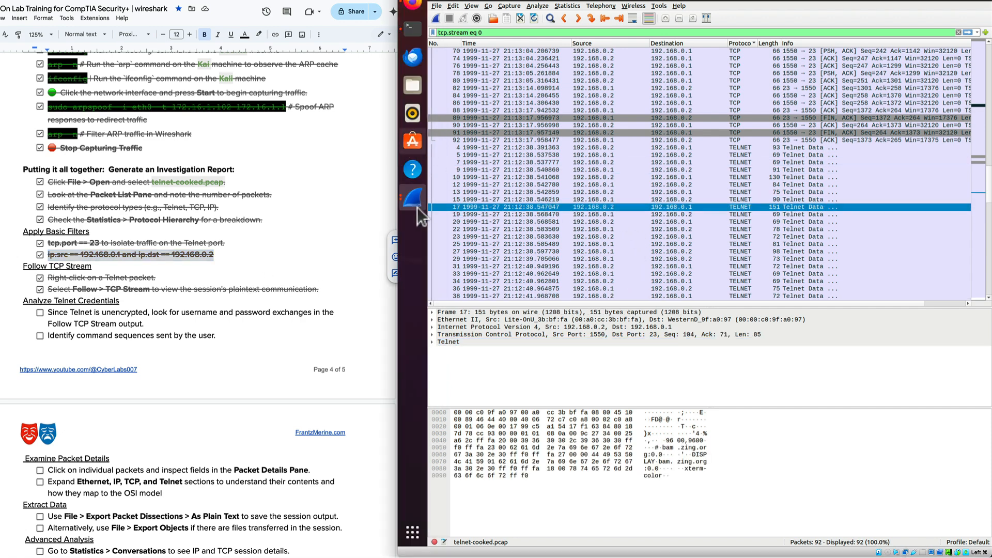
scroll(219, 333, down, 1)
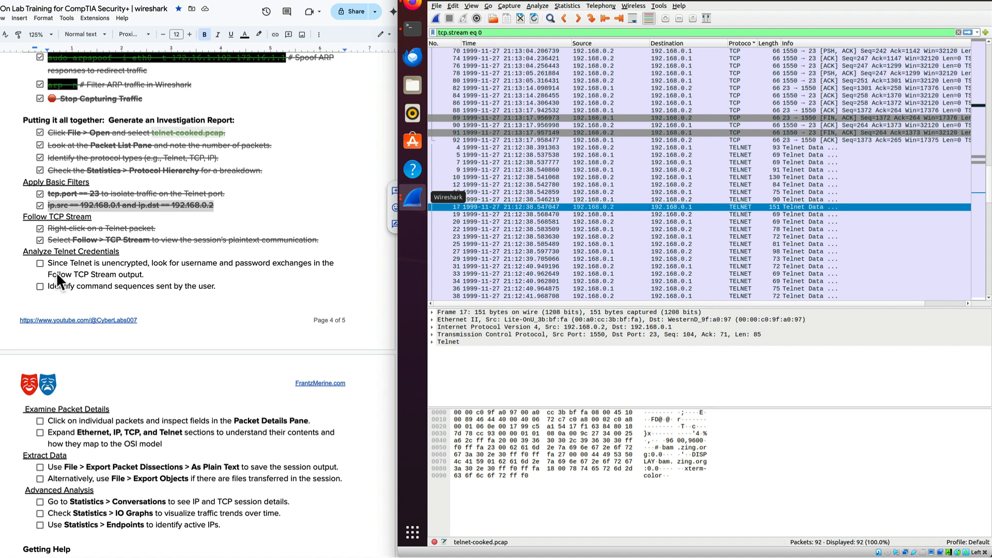
- Tick the unencrypted-credentials and command-sequences items, then shrink the packet list to enlarge packet details
click(42, 263)
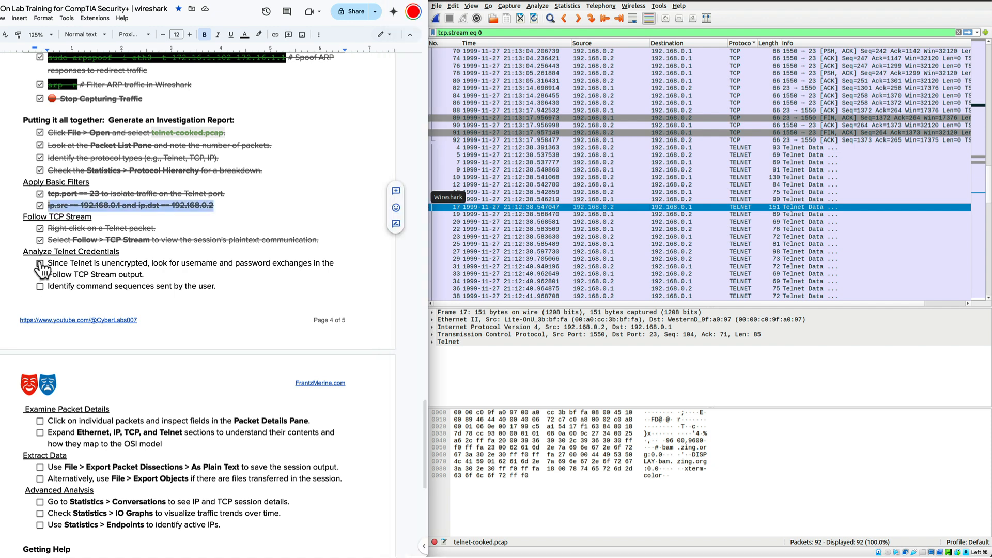
click(39, 263)
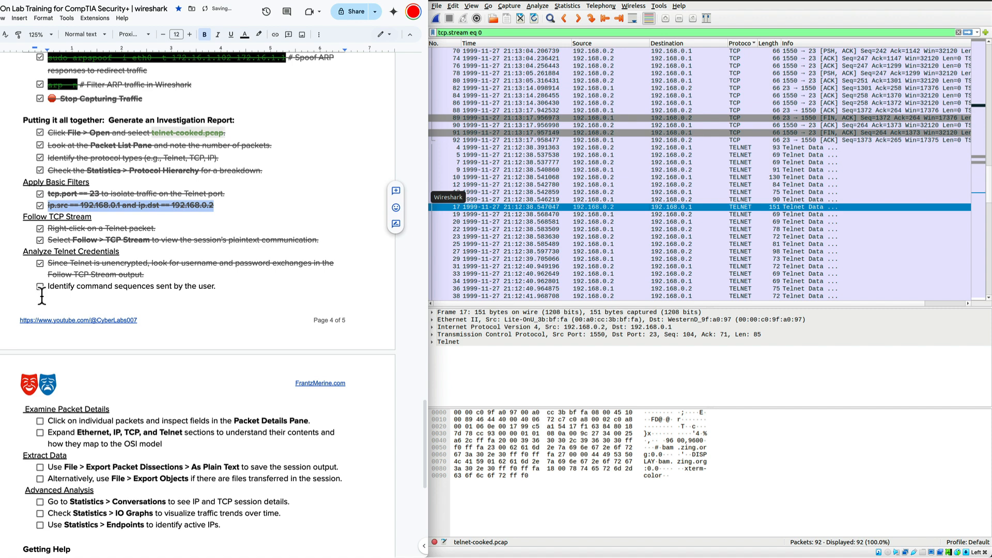
click(40, 287)
click(588, 244)
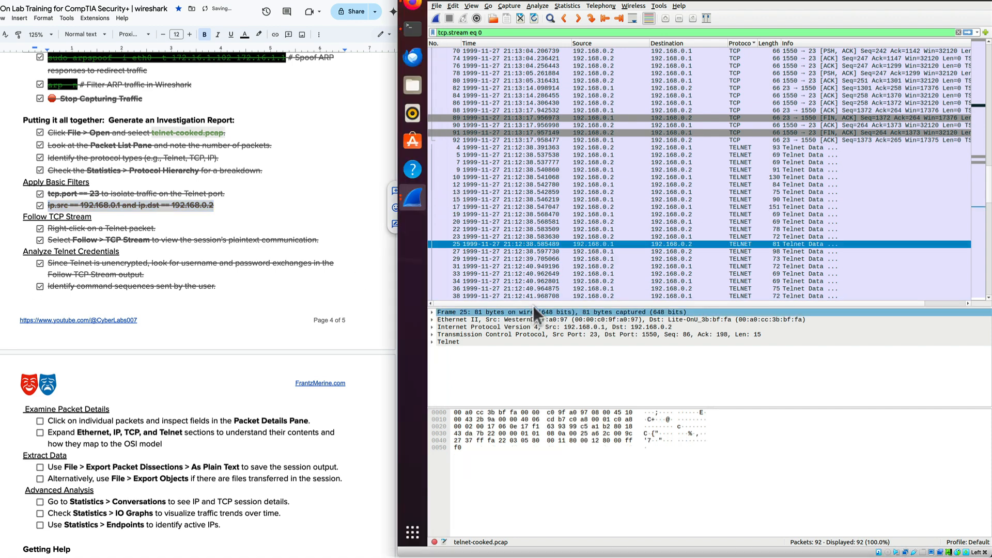
drag(534, 305, 672, 172)
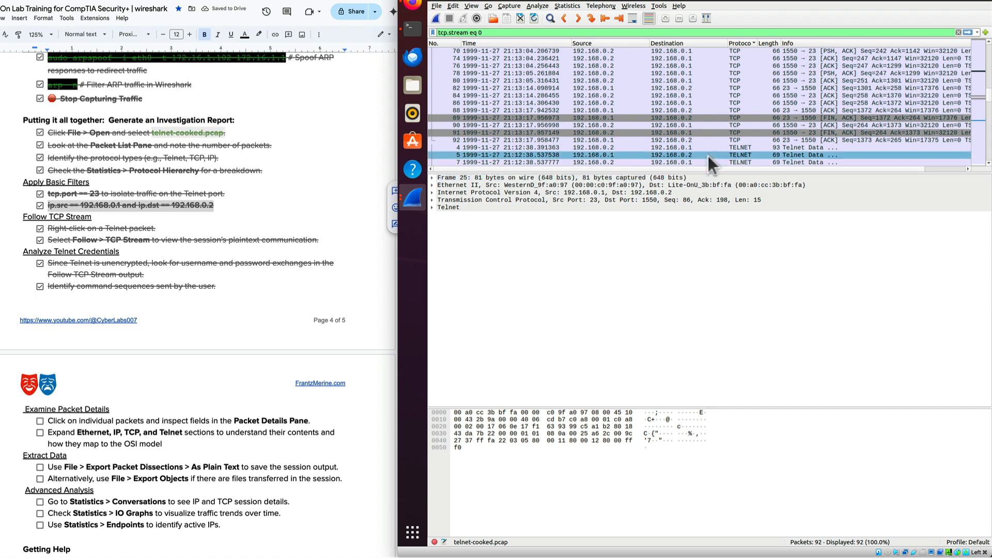
click(730, 149)
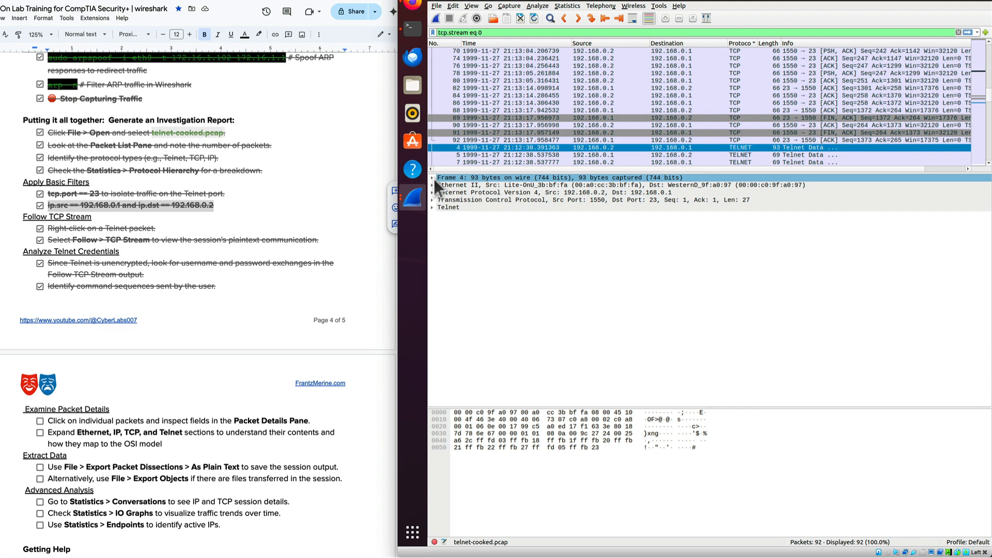
scroll(293, 330, down, 5)
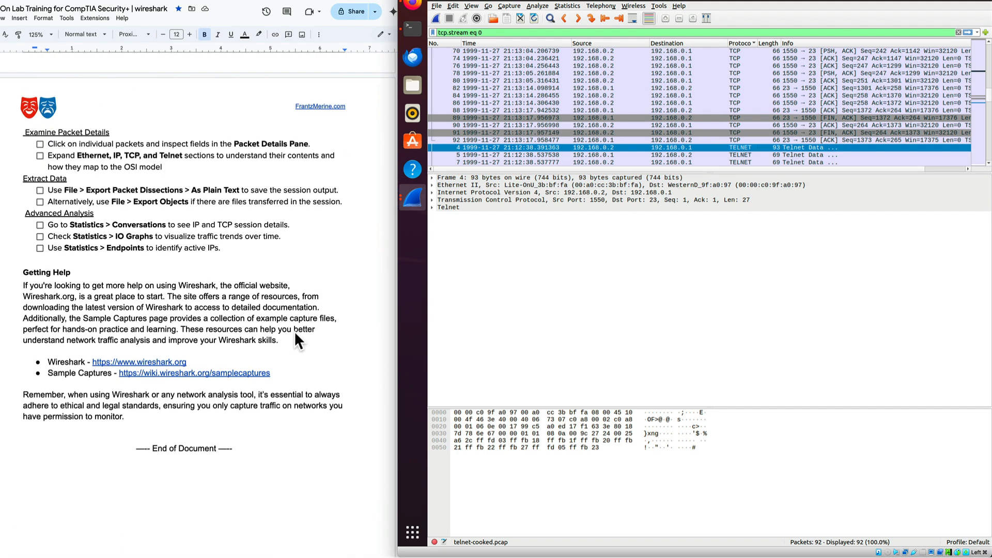
scroll(294, 330, down, 2)
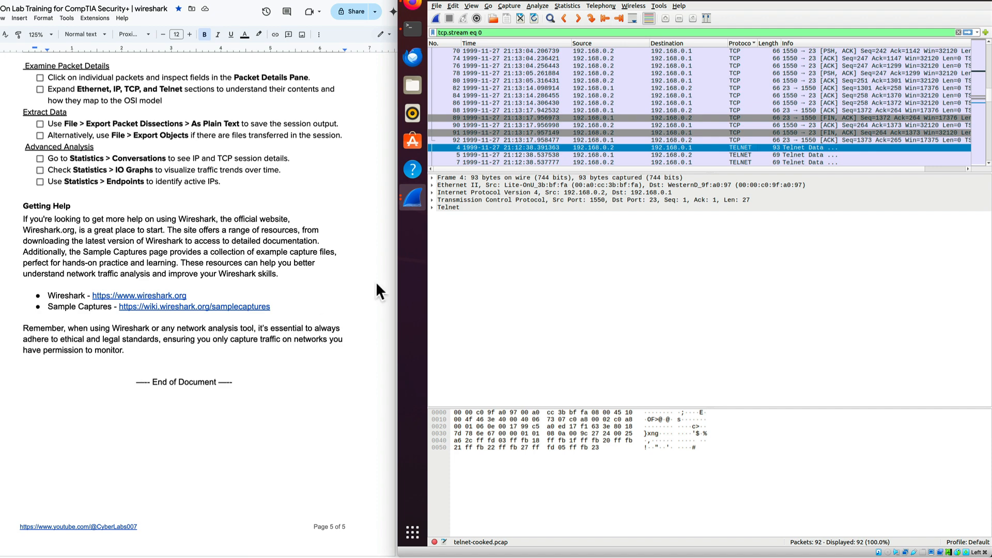
click(435, 178)
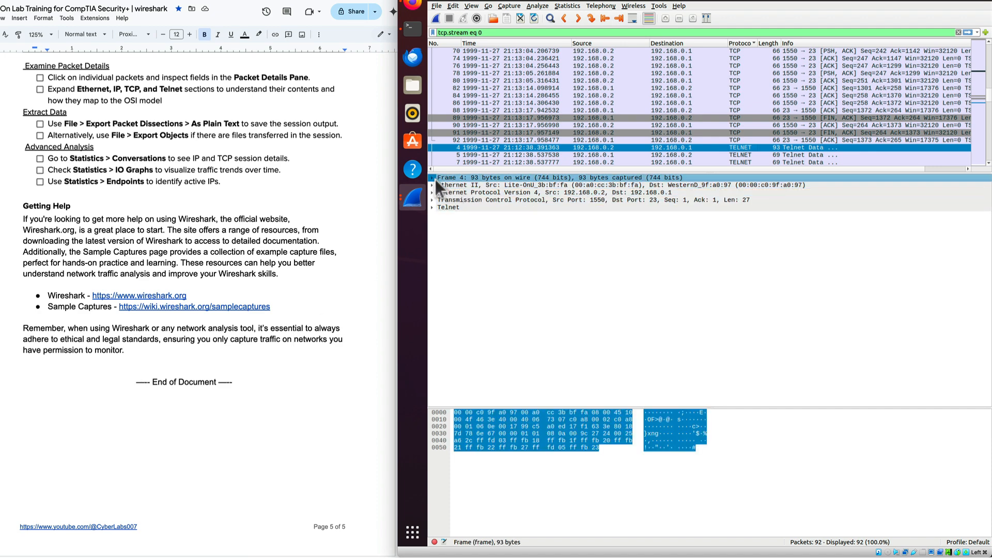
click(434, 179)
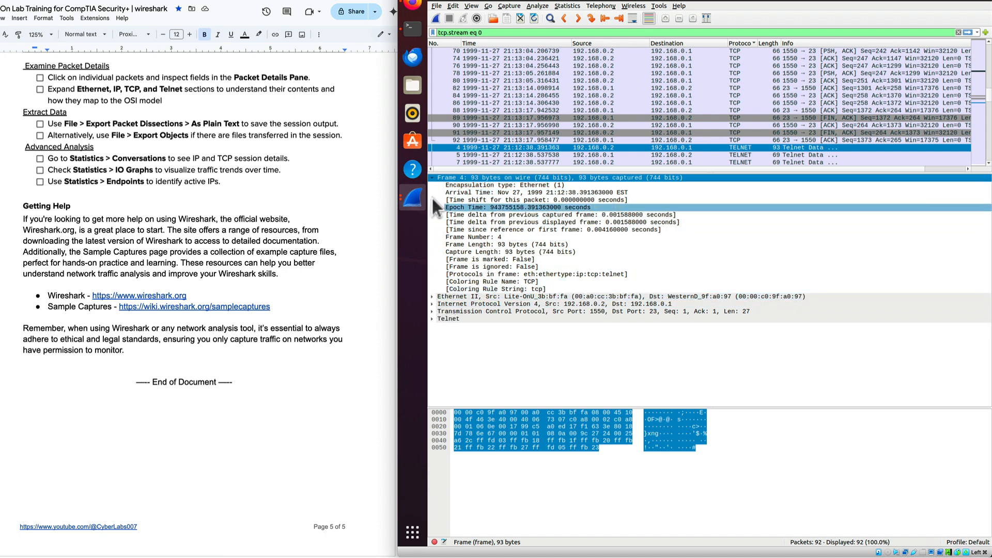
click(433, 179)
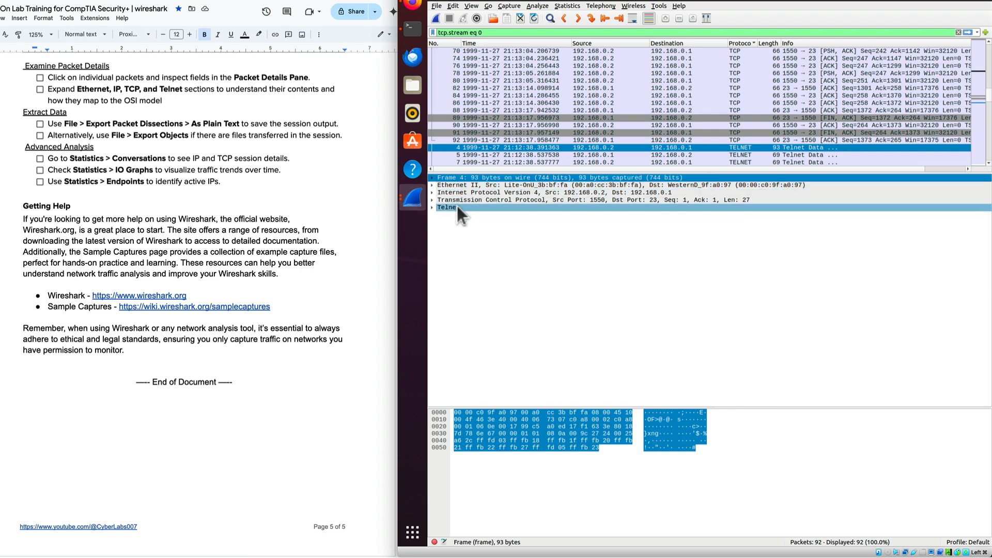
click(432, 207)
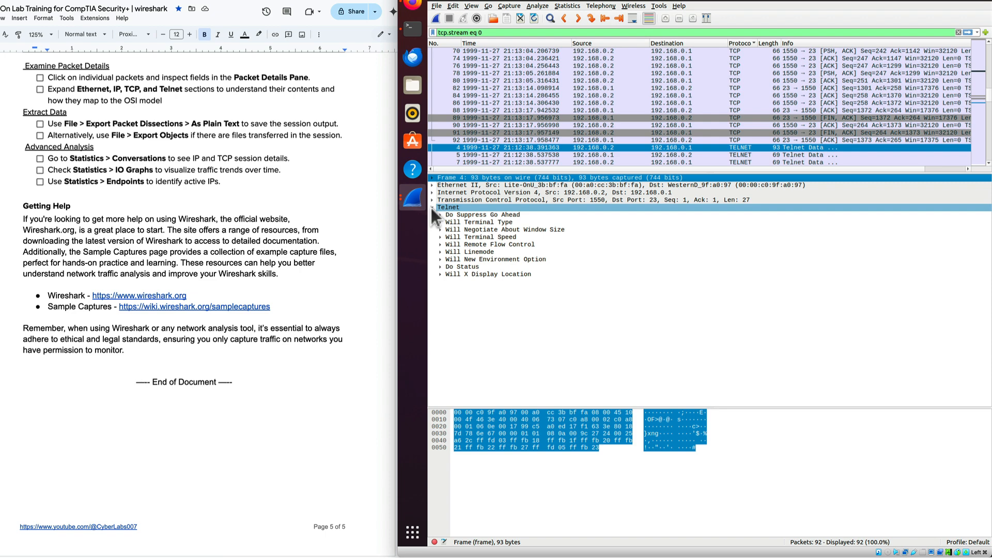
click(432, 208)
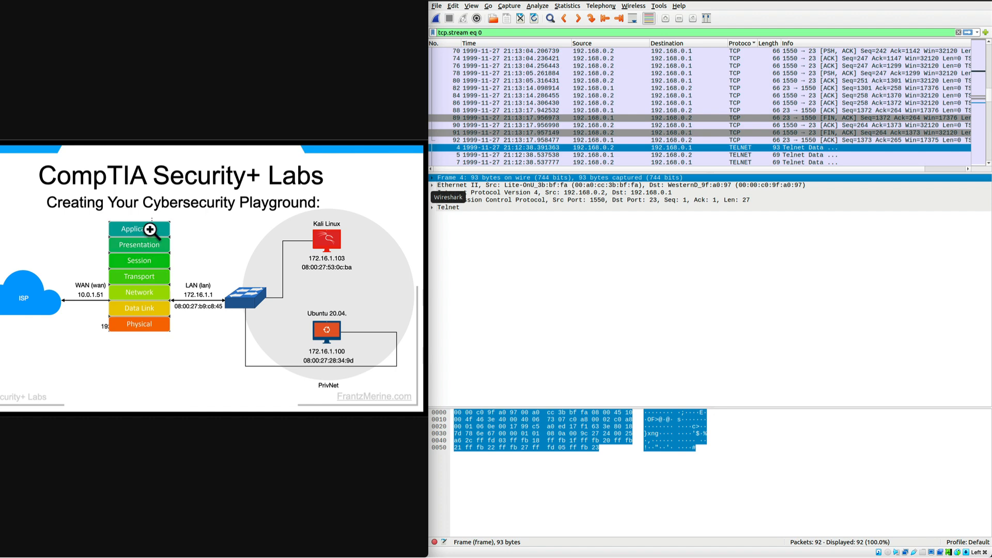
- Expand Frame 4's Ethernet II section and select the destination MAC address field, collapsing Source and Frame
click(432, 177)
click(432, 296)
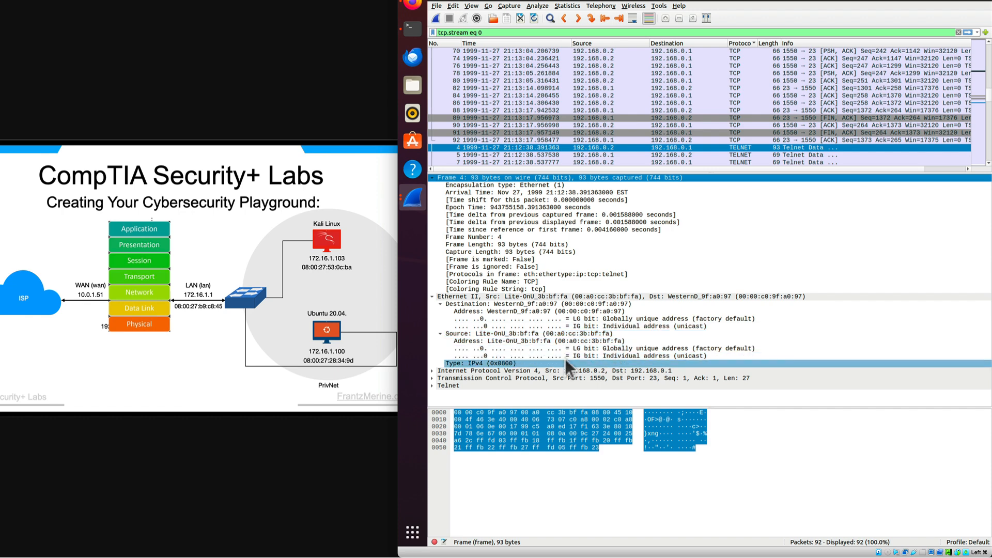
click(440, 333)
click(436, 304)
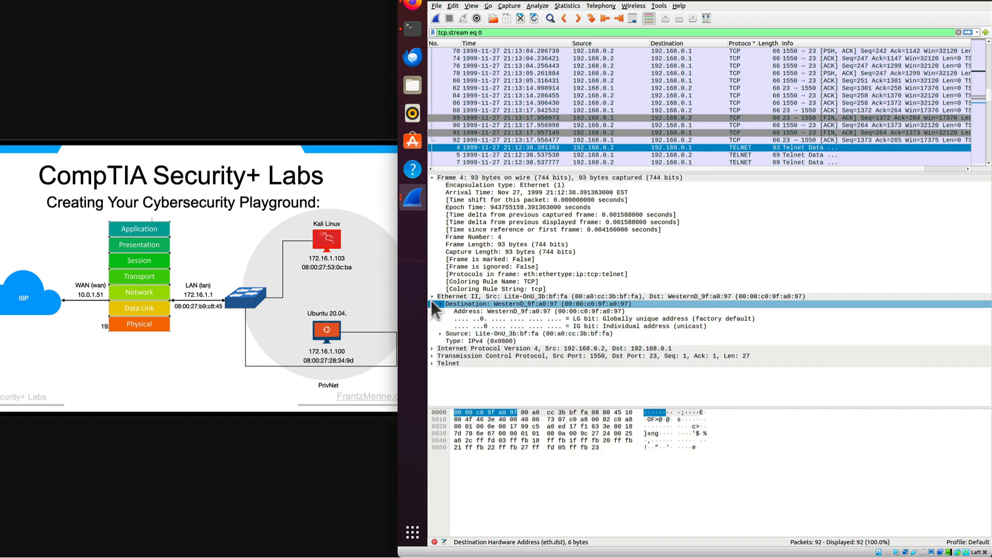
click(432, 177)
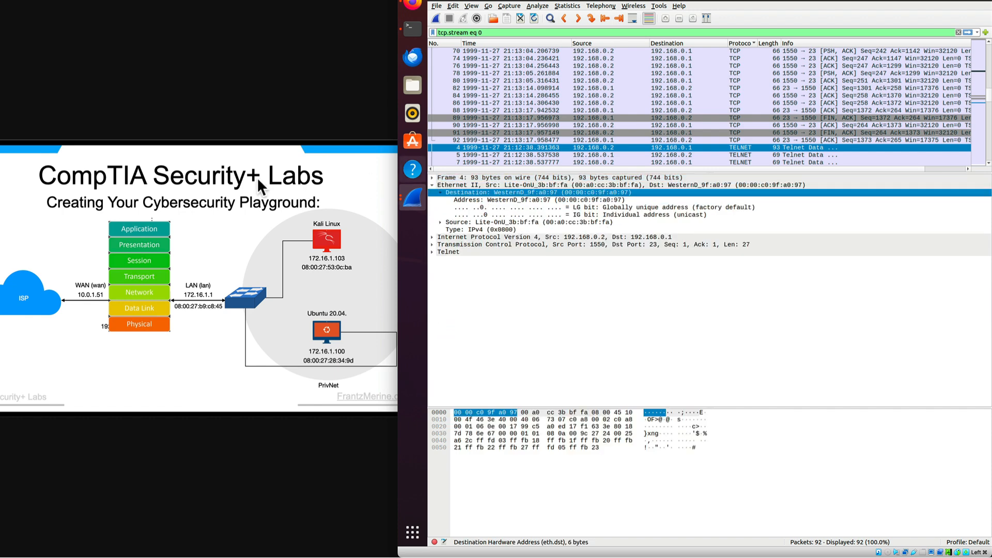
key(super+Tab)
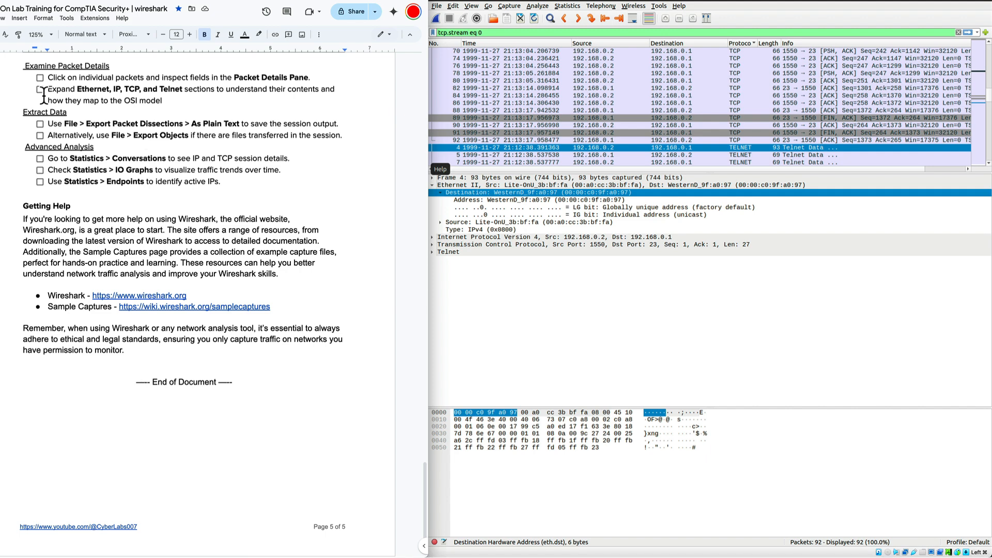
- Tick the first Examine Packet Details item, then export all packets as plain text, replacing telnet-extract.txt
click(40, 78)
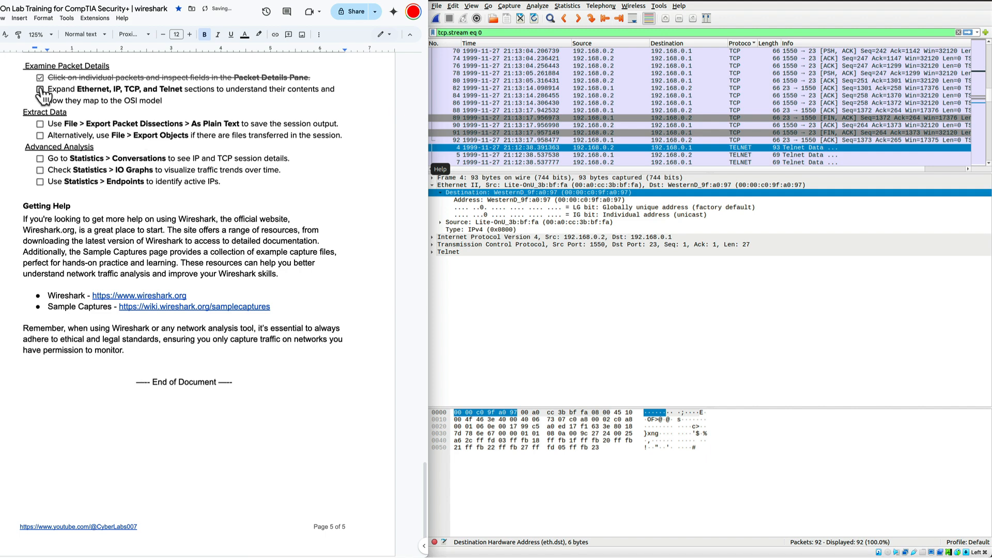
click(591, 283)
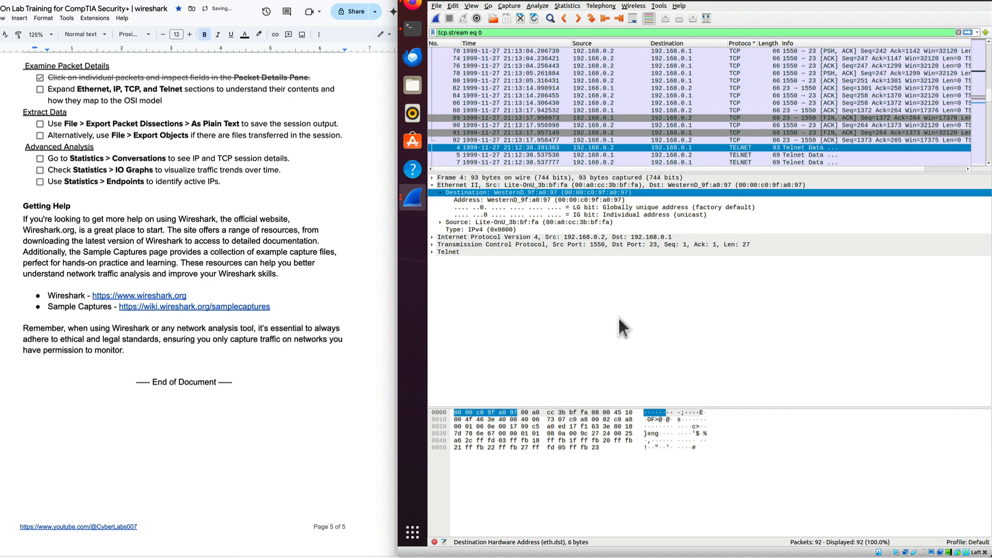
click(437, 6)
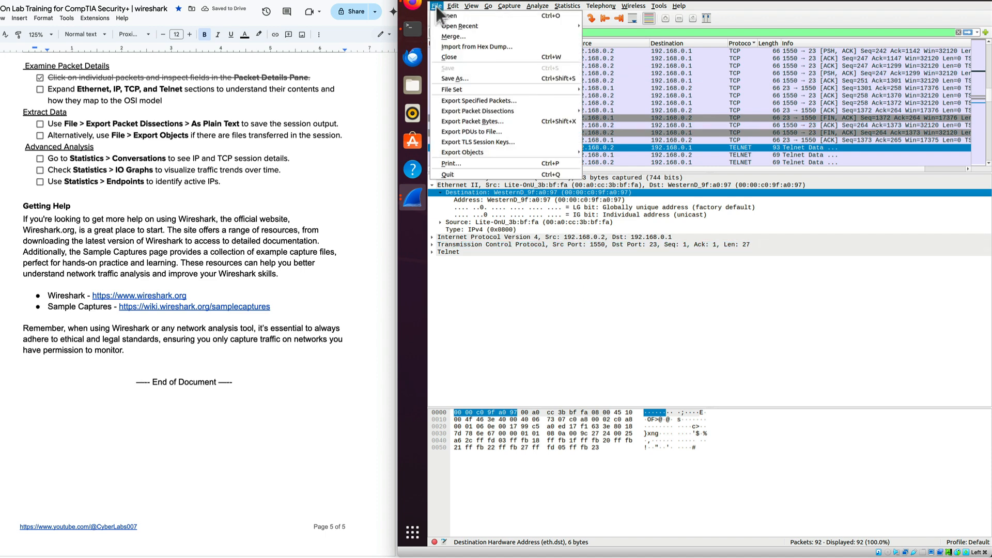
mouse_move(473, 113)
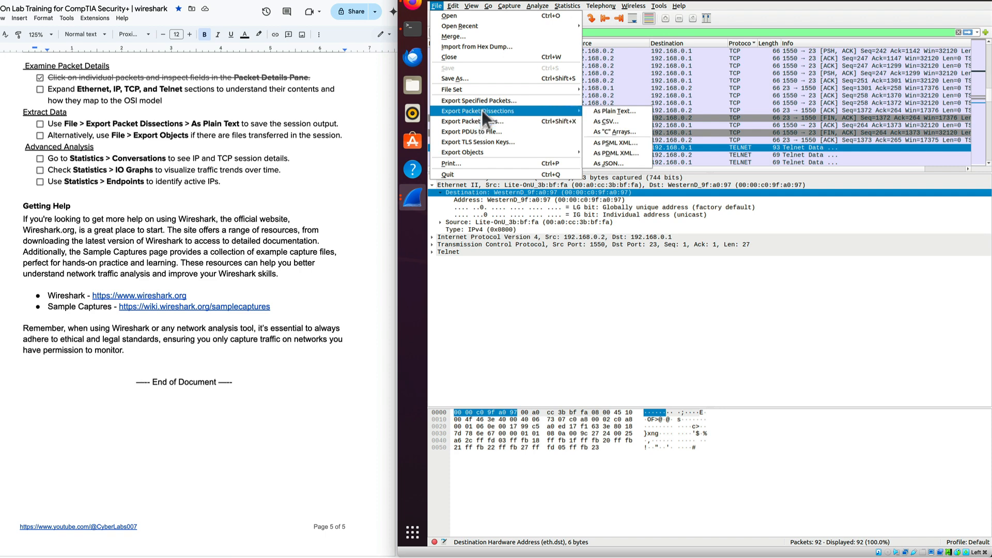
click(625, 112)
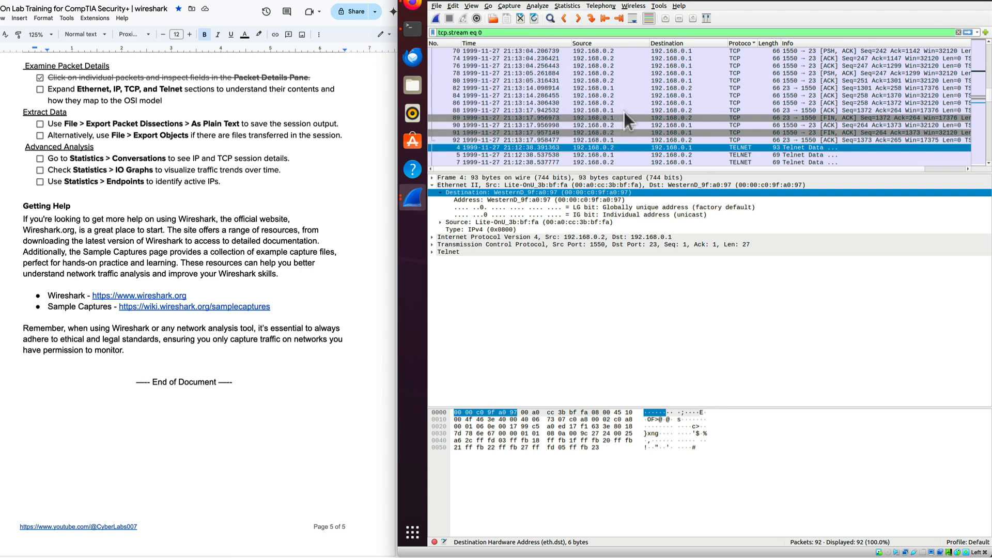
click(631, 186)
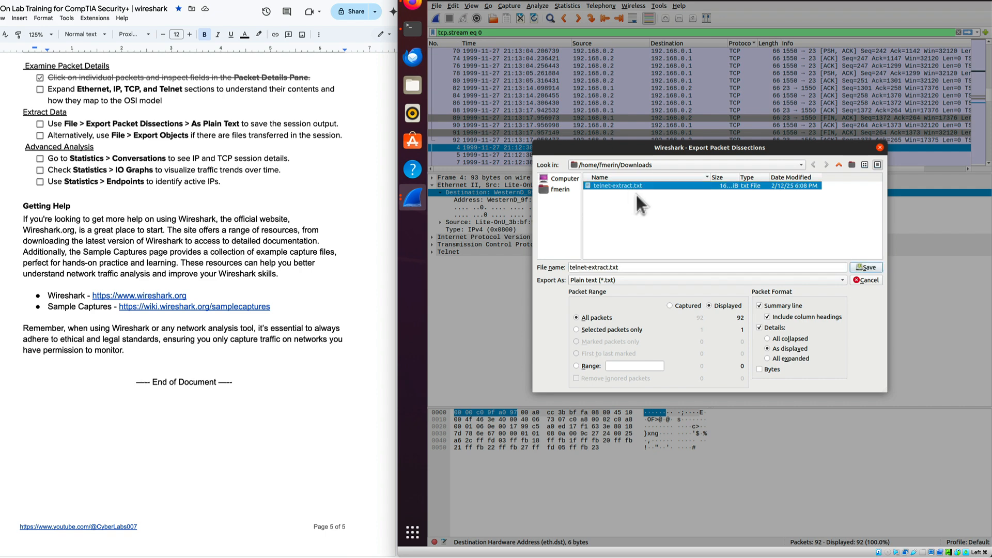
click(867, 268)
click(754, 285)
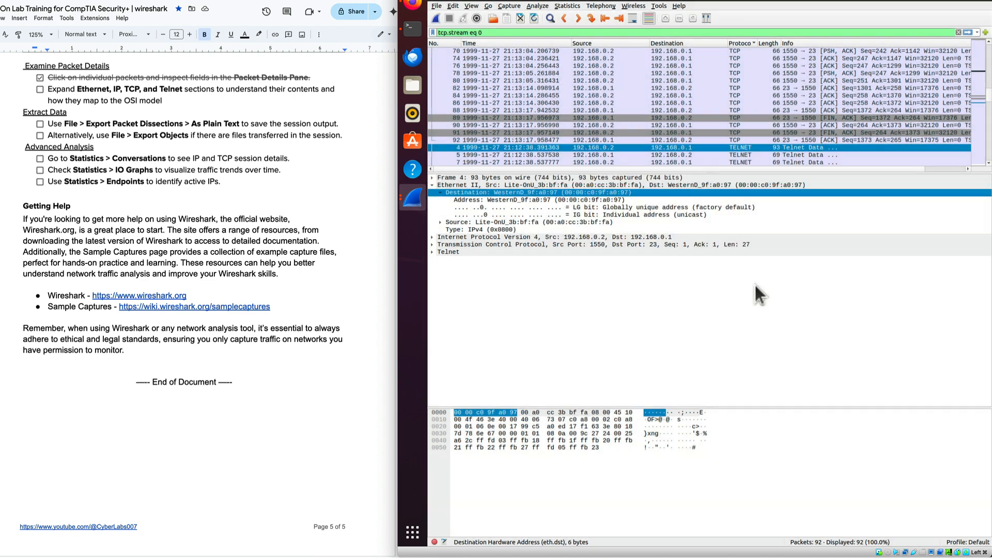
click(414, 85)
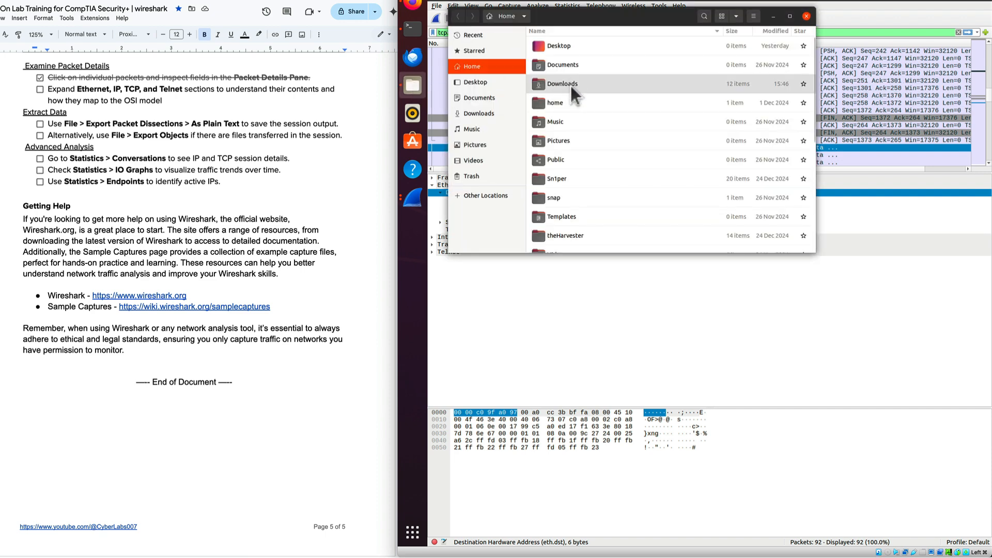
- Open telnet-extract.txt from Downloads, read through the 64.8 kB text dump, then close it and Files
double_click(571, 85)
double_click(576, 48)
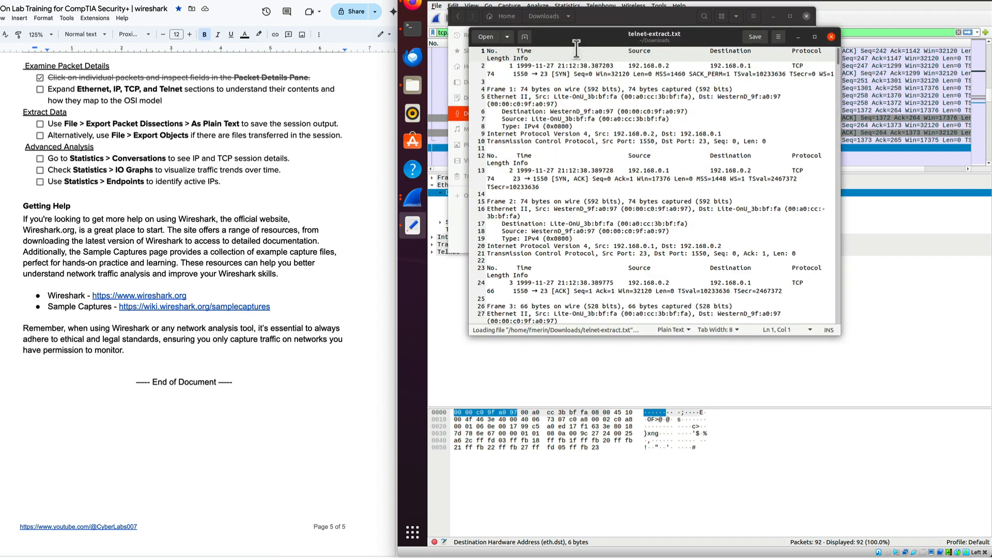
drag(829, 330, 974, 473)
scroll(691, 346, down, 3)
scroll(691, 346, down, 20)
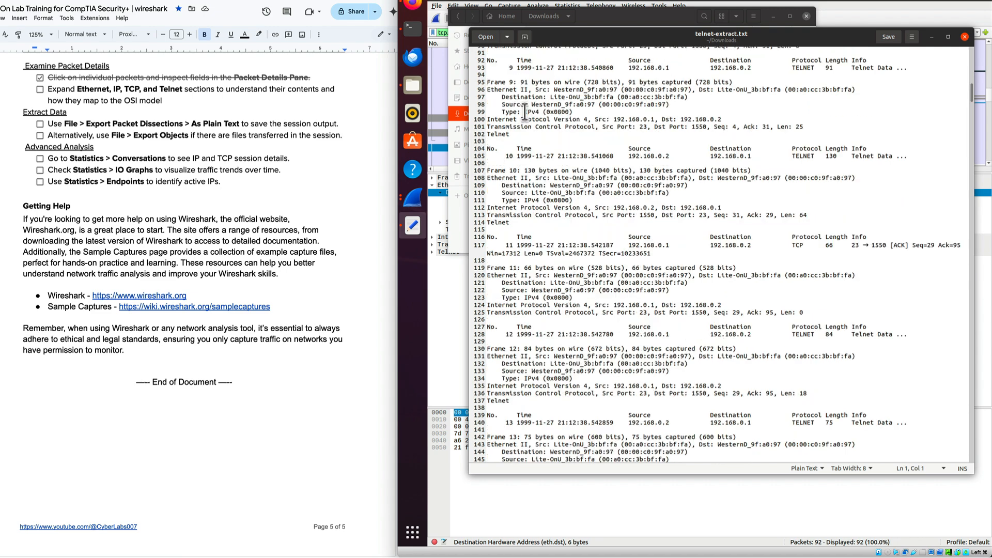
click(964, 36)
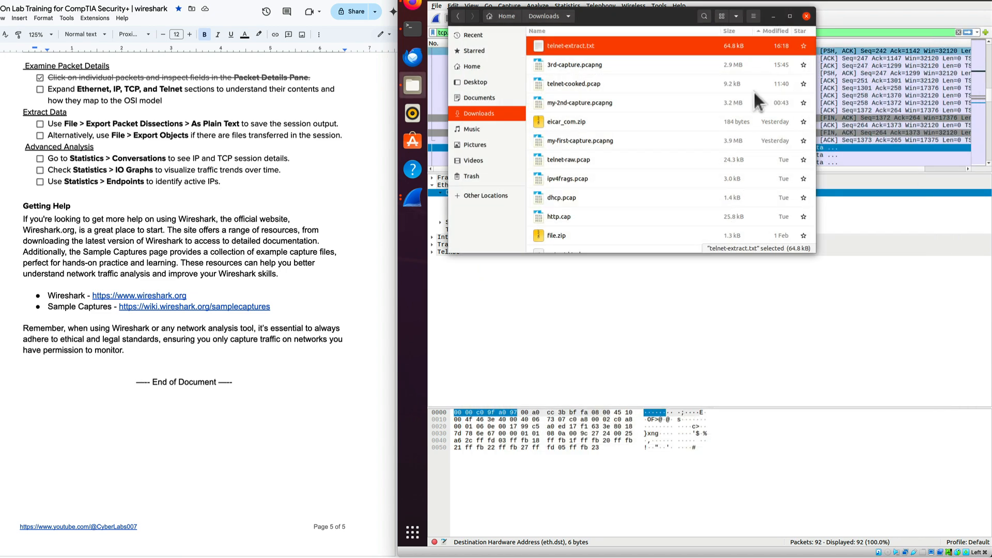
click(806, 16)
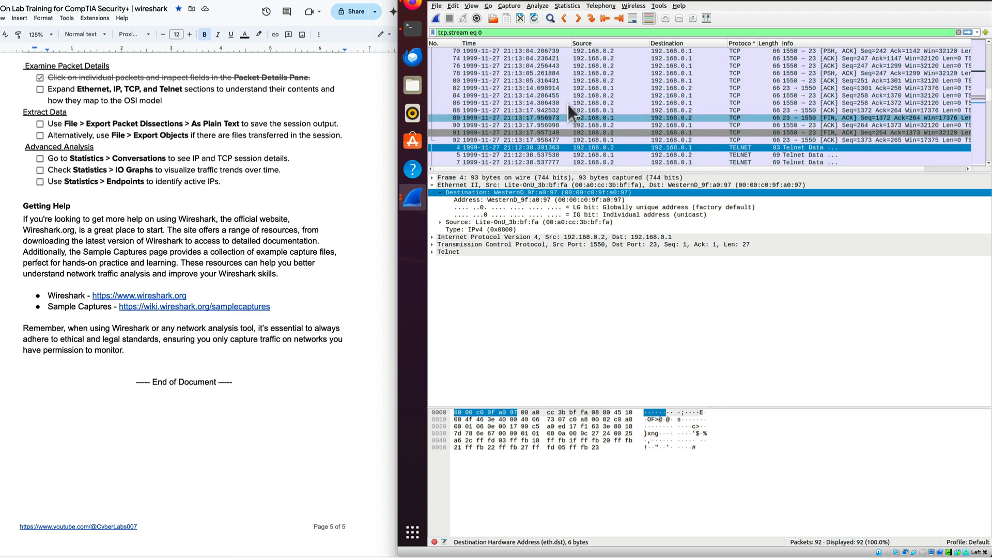
- Check the capture's exportable HTTP objects and close the empty object list
click(436, 7)
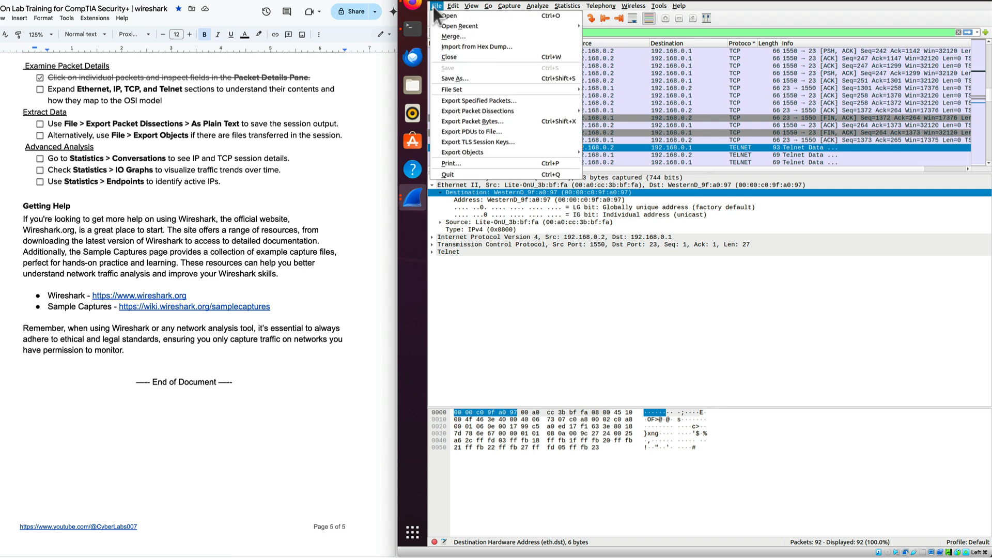
mouse_move(447, 152)
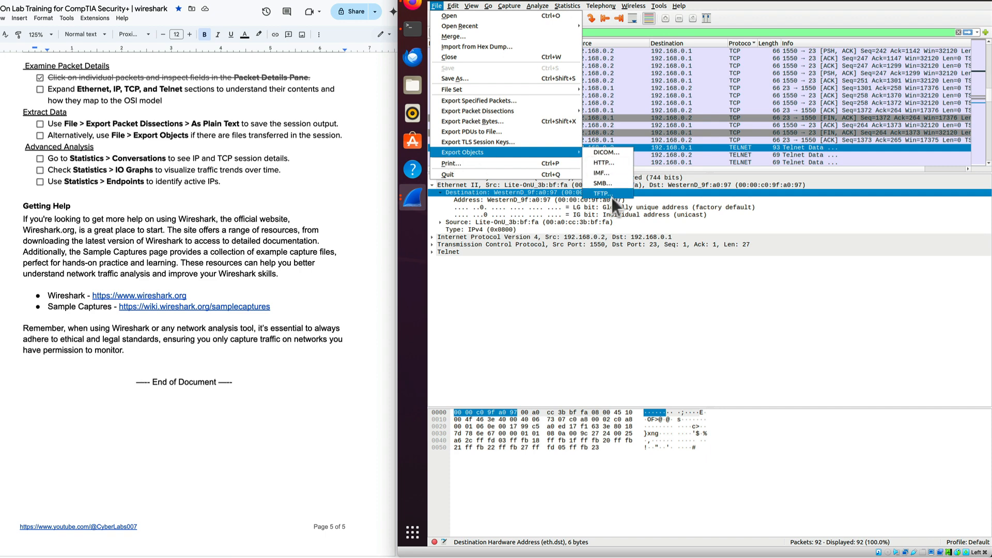
click(606, 163)
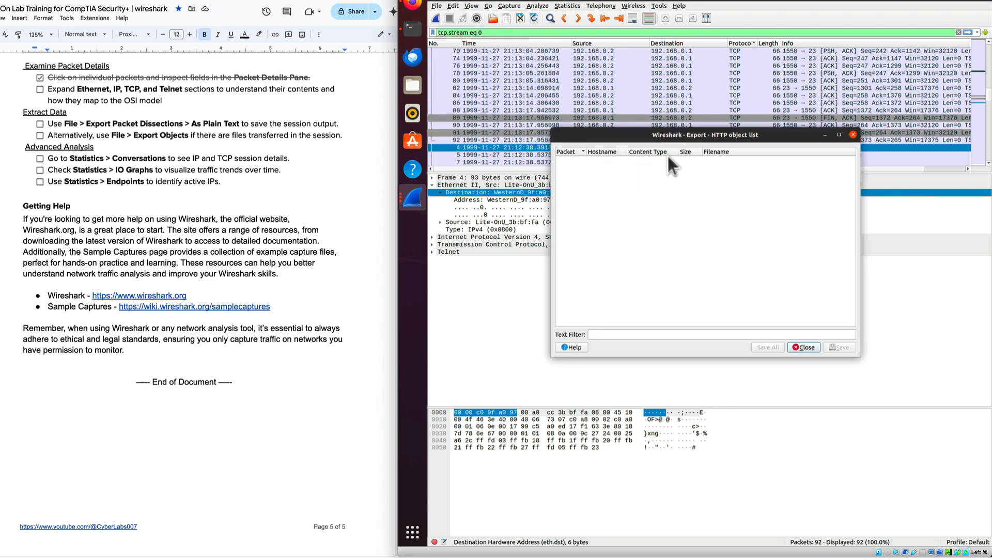
click(805, 346)
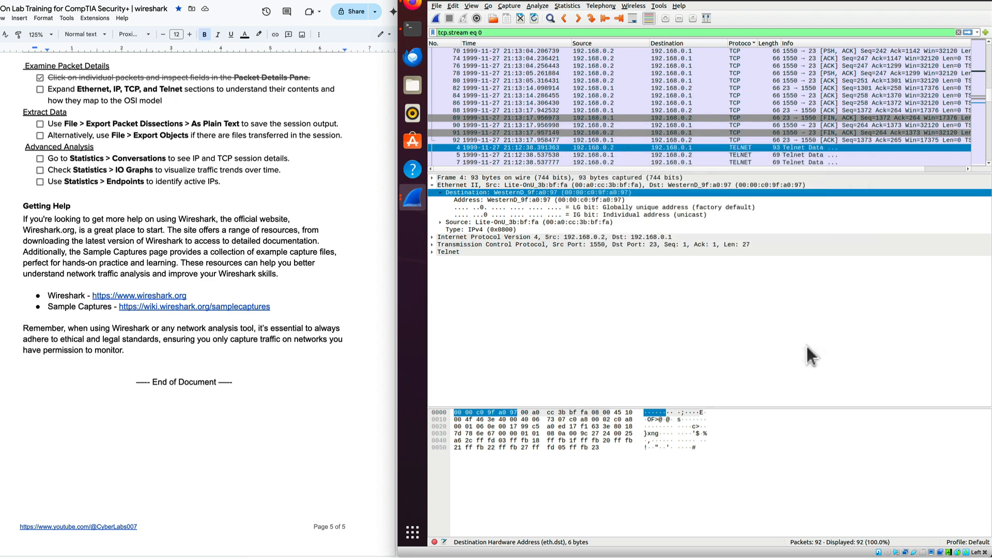
- Tick the Expand Ethernet/IP/TCP, Export Packet Dissections and Export Objects checklist items
click(39, 89)
click(40, 124)
click(40, 134)
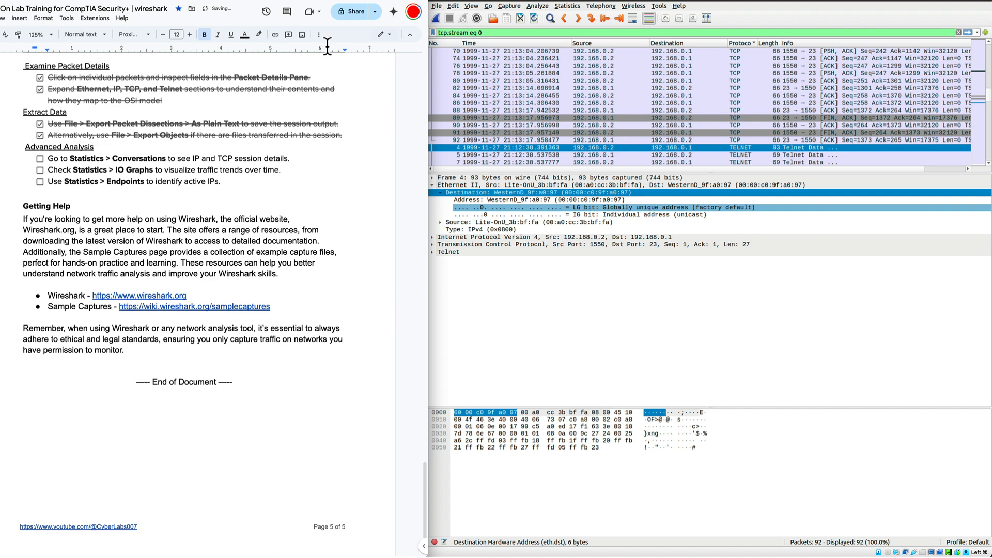
click(571, 6)
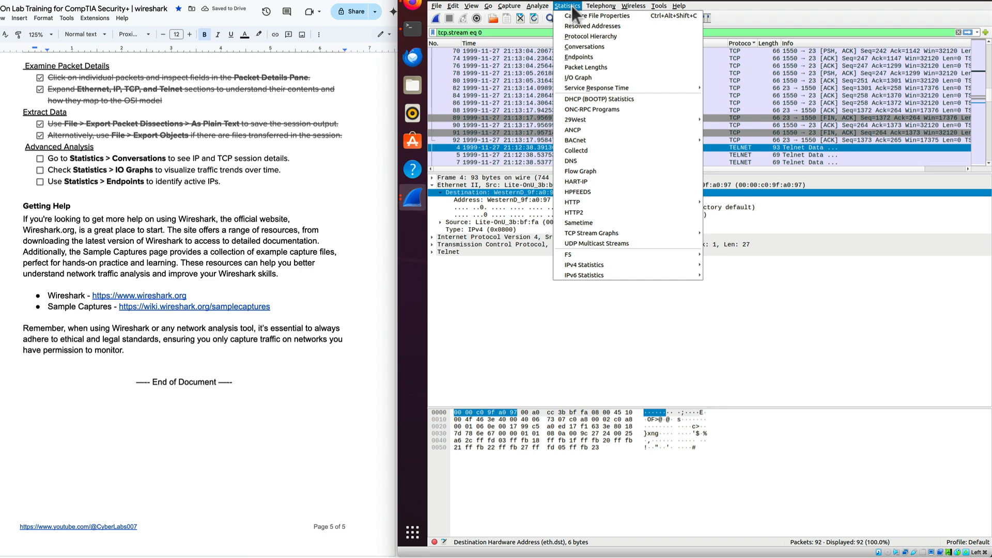
- View the TCP conversation 192.168.0.2:1550 to 192.168.0.1:23: 92 packets over 39.57 s
click(584, 47)
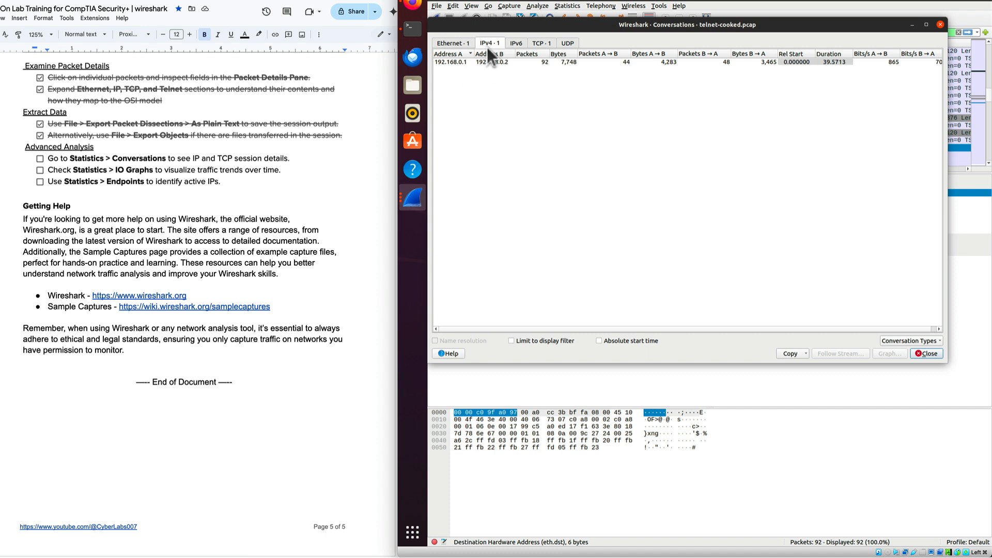
click(445, 44)
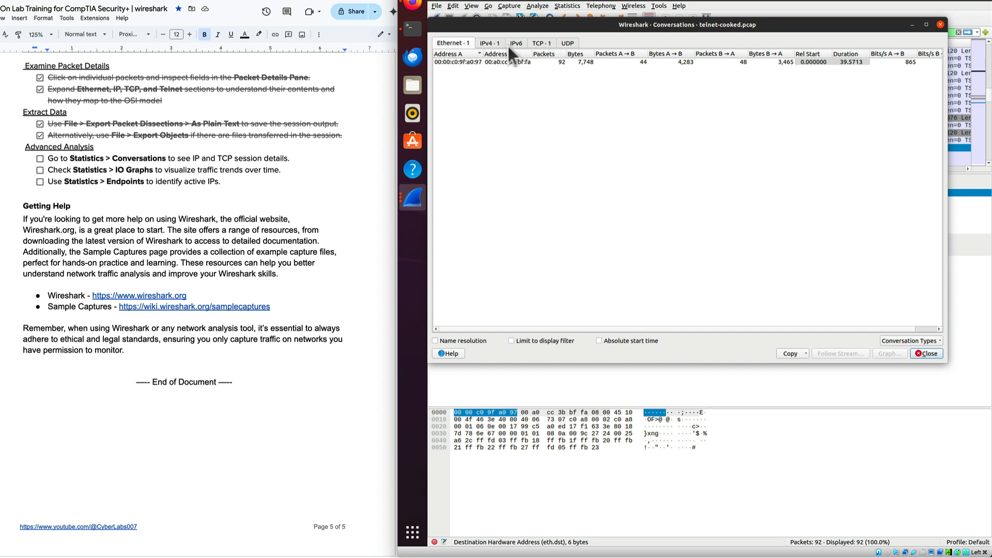
click(521, 45)
click(540, 44)
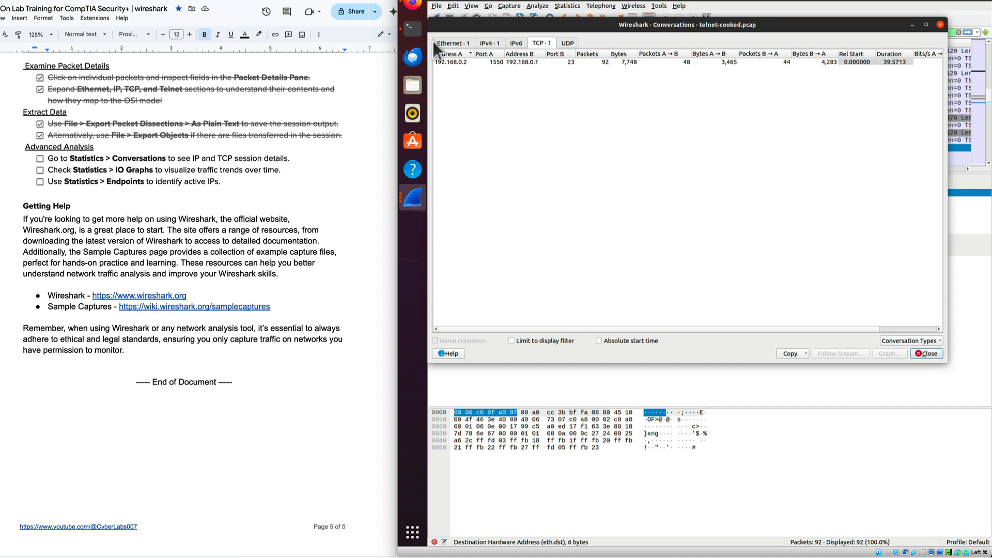
click(566, 5)
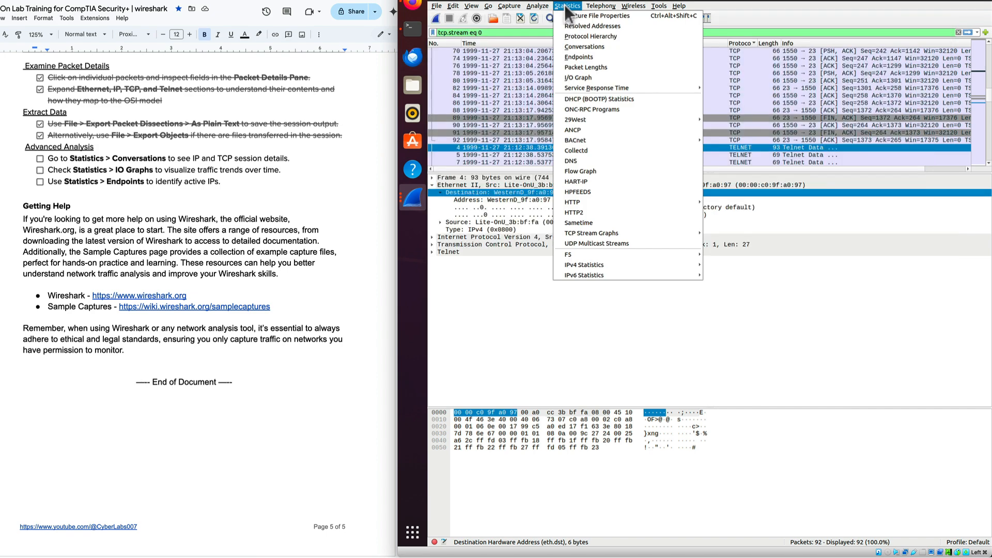
- Display the I/O Graph, then show Endpoints listing two Ethernet endpoints with 92 packets each
click(586, 78)
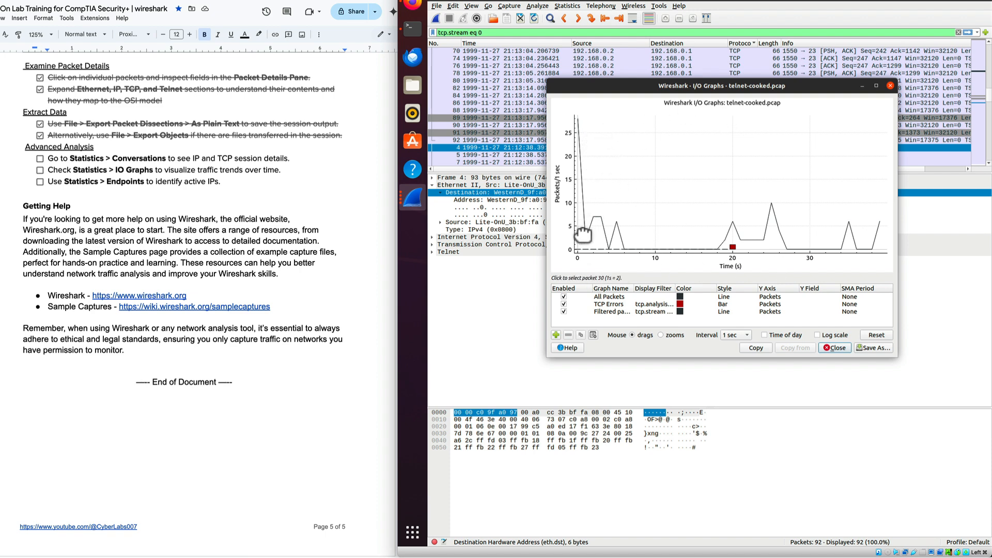
click(567, 6)
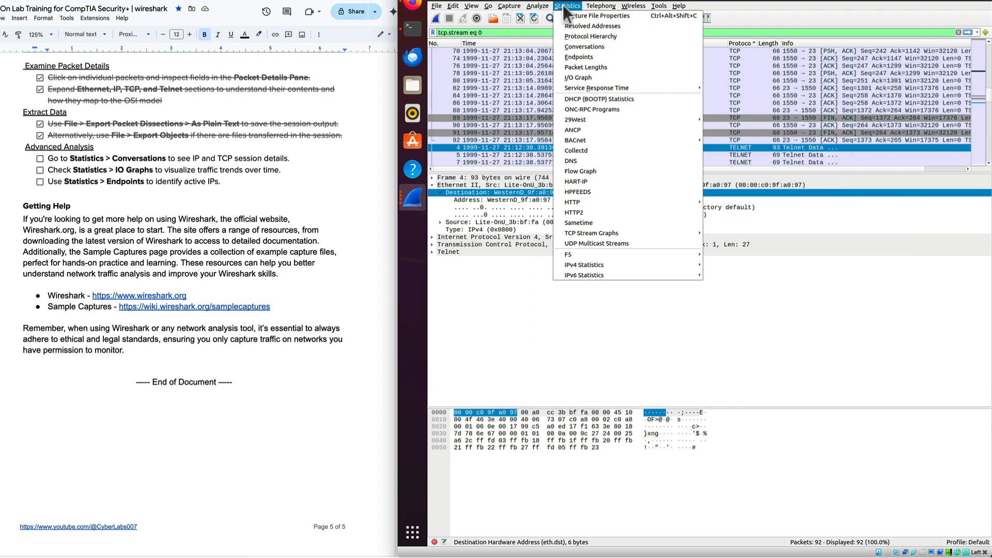
click(582, 58)
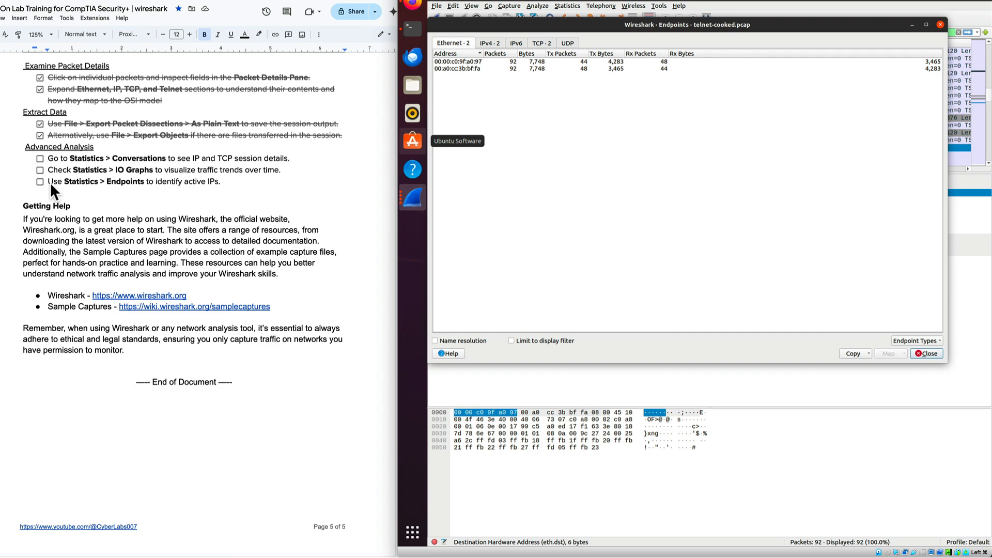
- Tick the Conversations, IO Graphs and Endpoints items under Advanced Analysis in the checklist
click(40, 158)
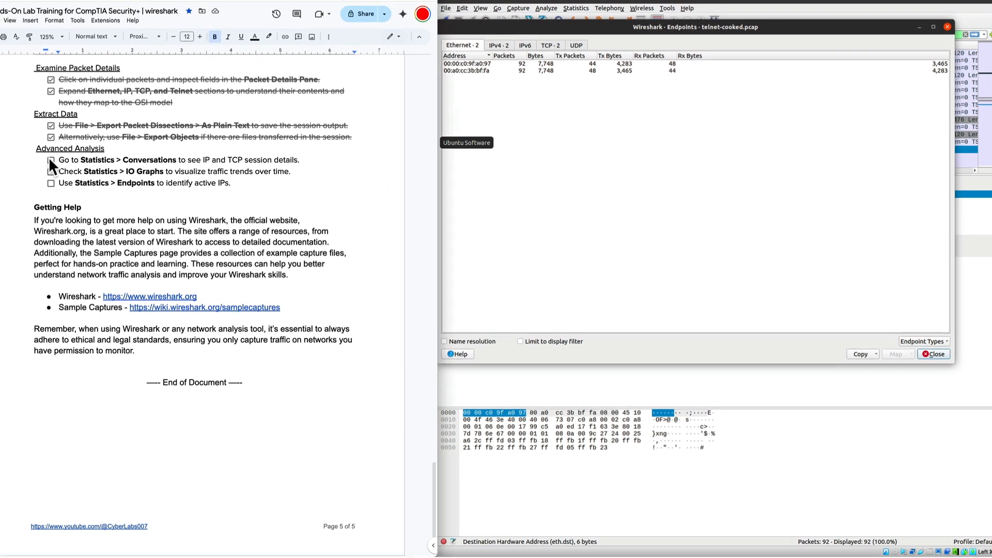
click(51, 160)
click(50, 171)
click(51, 183)
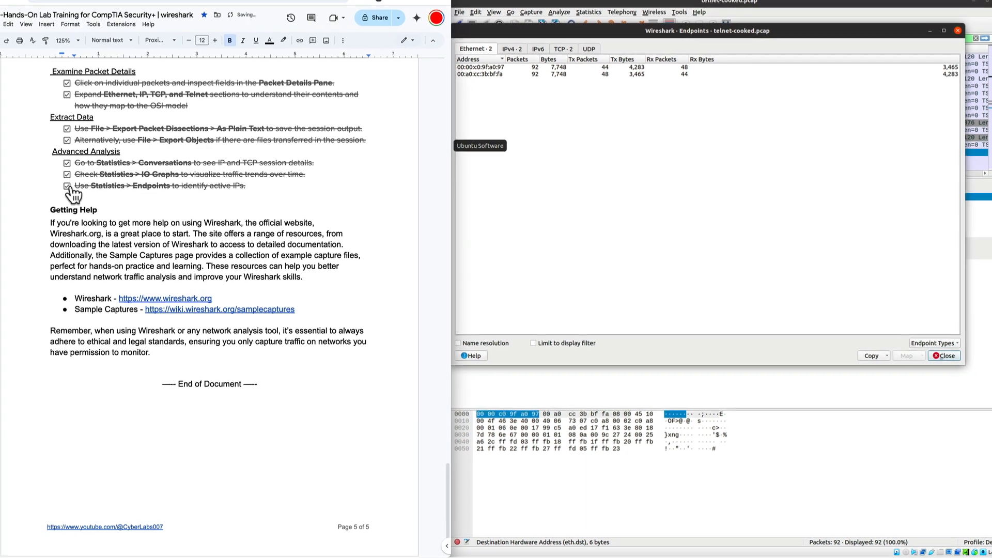
- Close Wireshark's Endpoints window and switch to the wireshark.org page
click(543, 204)
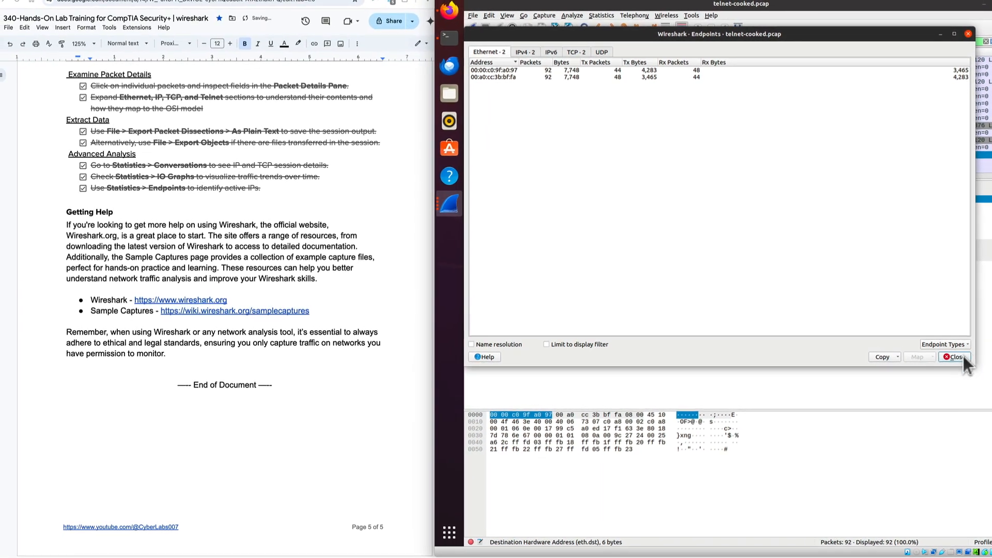
click(964, 357)
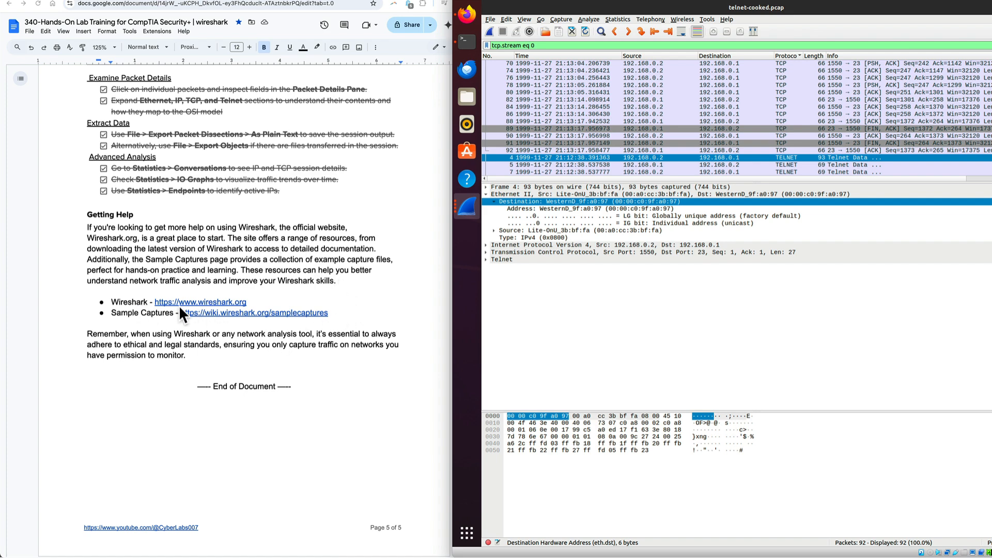
click(365, 0)
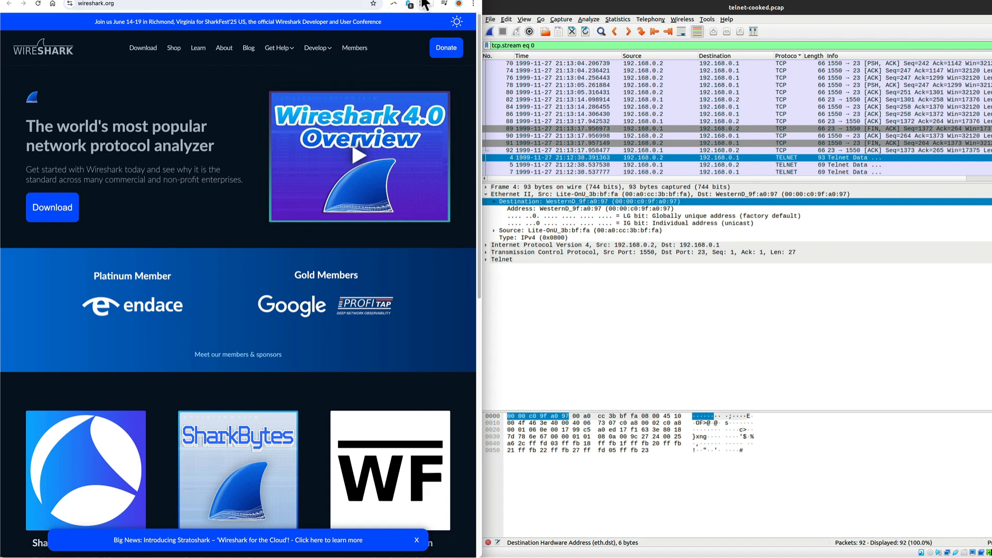
- Go to the wiki's Sample Captures section and browse the list of example capture files
key(ctrl+Tab)
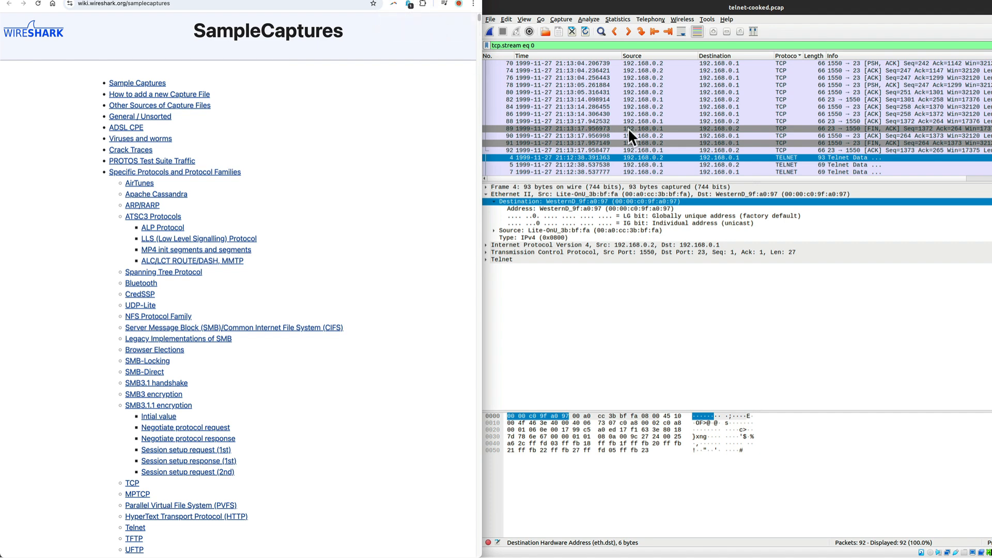
click(738, 109)
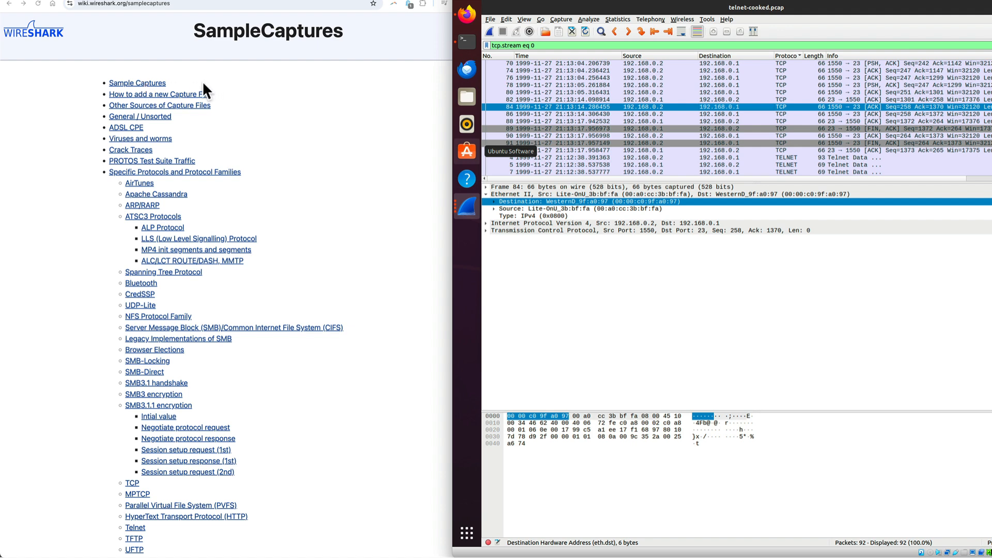
click(145, 86)
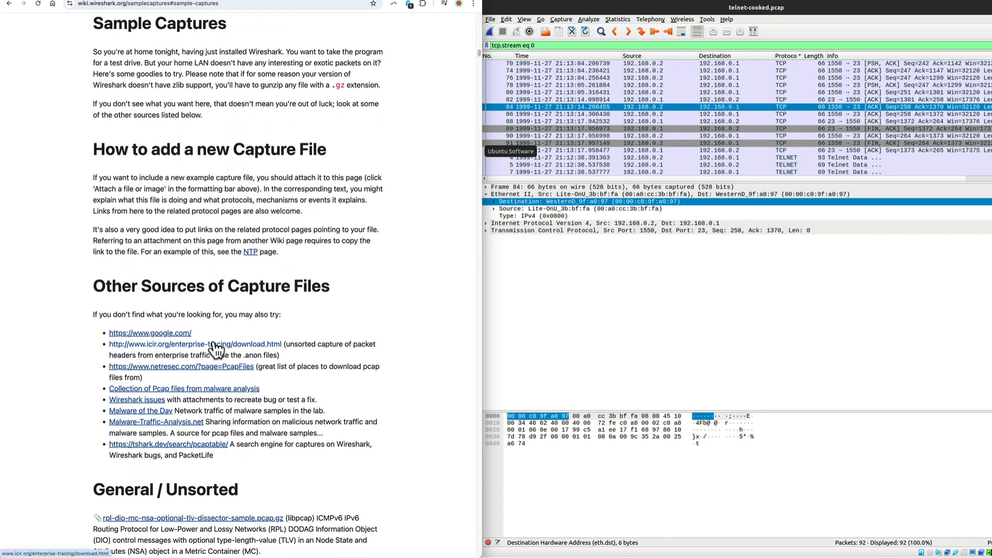
scroll(218, 341, down, 5)
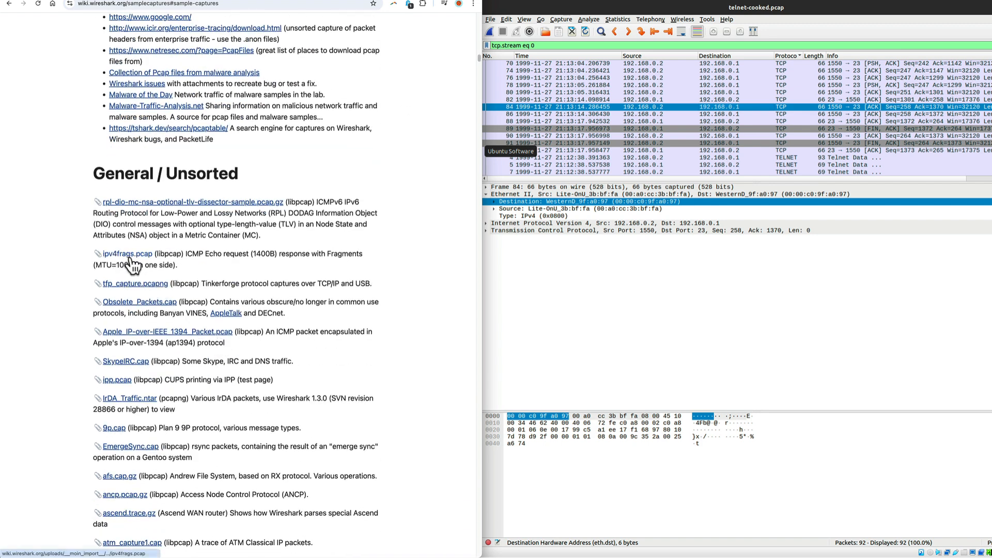
scroll(148, 286, down, 1)
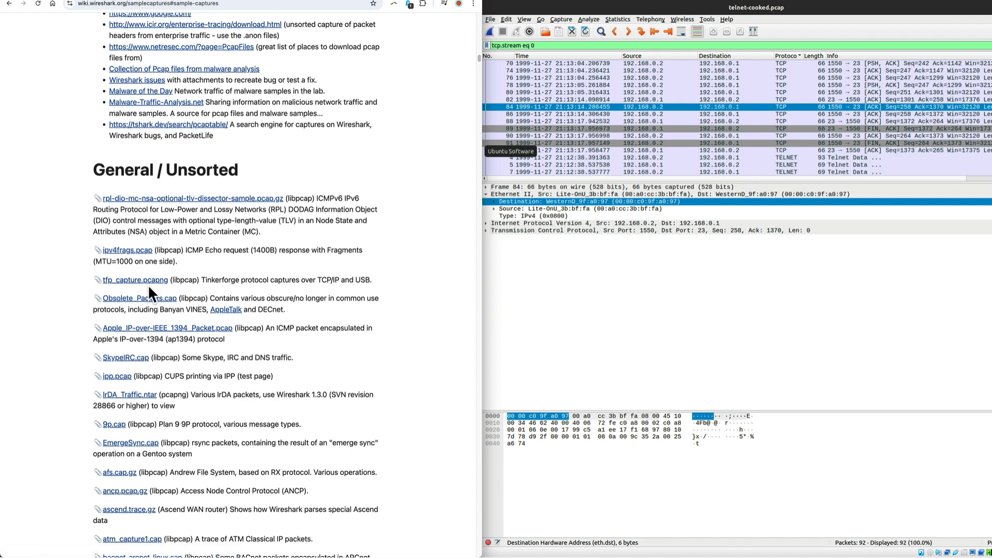
scroll(149, 310, down, 10)
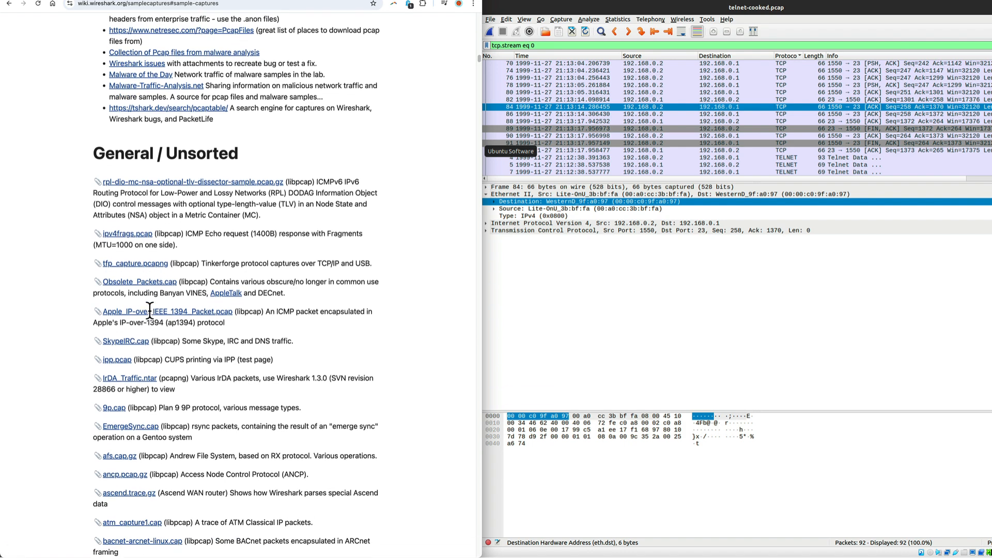
scroll(149, 310, down, 15)
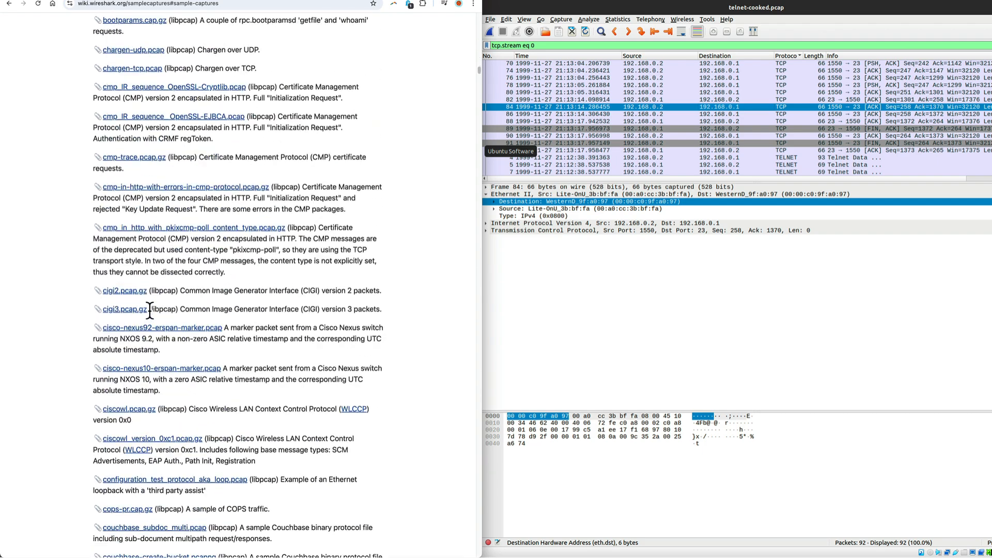
scroll(149, 310, down, 4)
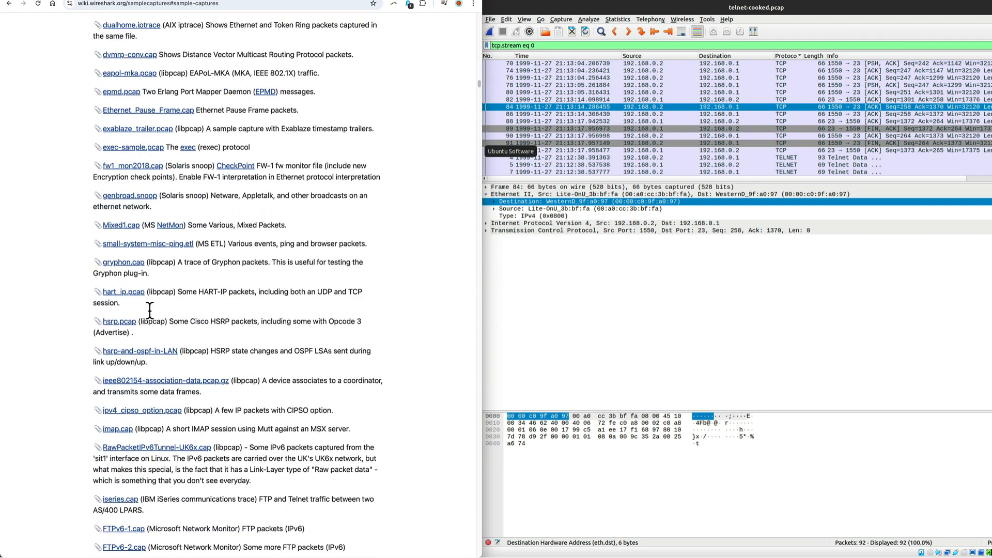
scroll(149, 310, up, 18)
scroll(149, 311, up, 20)
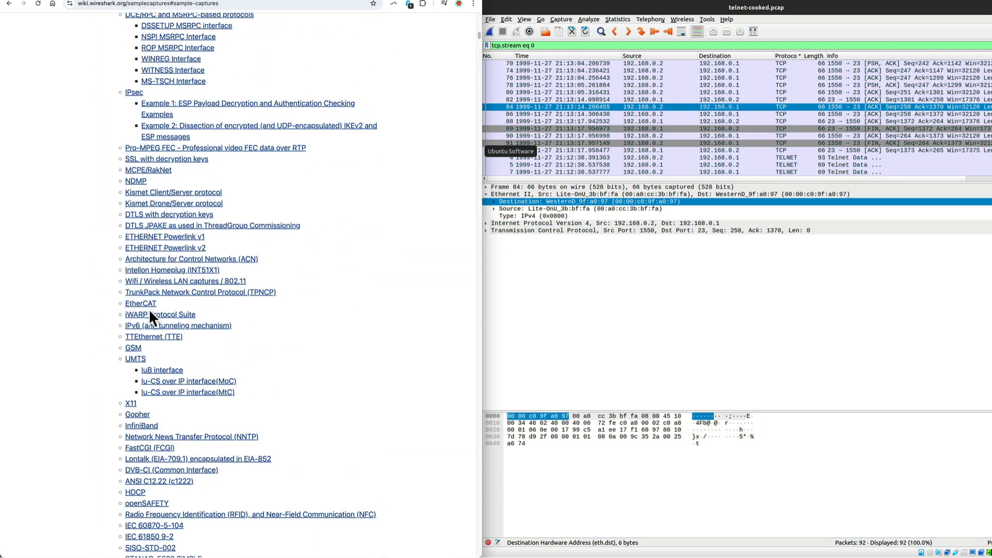
click(55, 1)
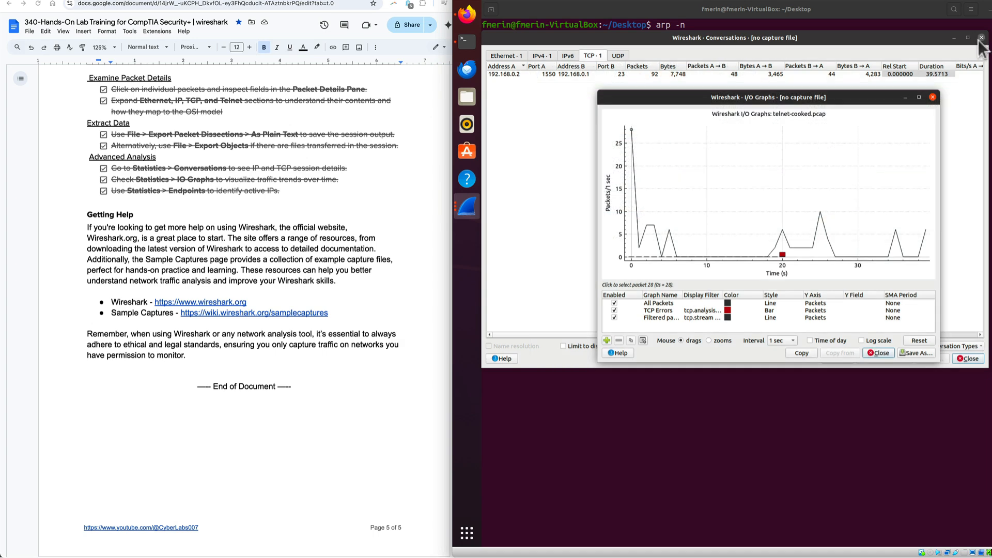
- Close the leftover Conversations and I/O Graphs windows and run exit in the terminal
click(981, 38)
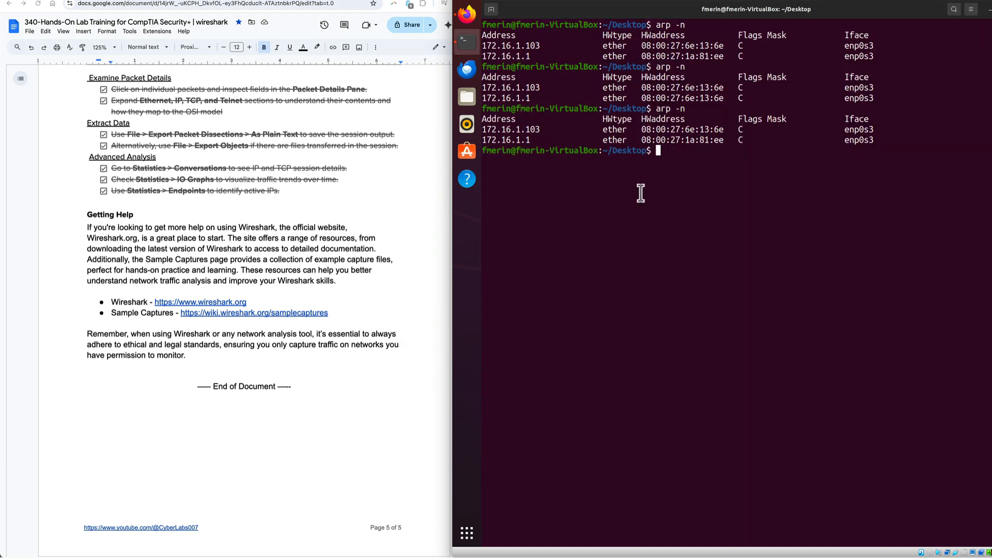
text(exit)
key(Return)
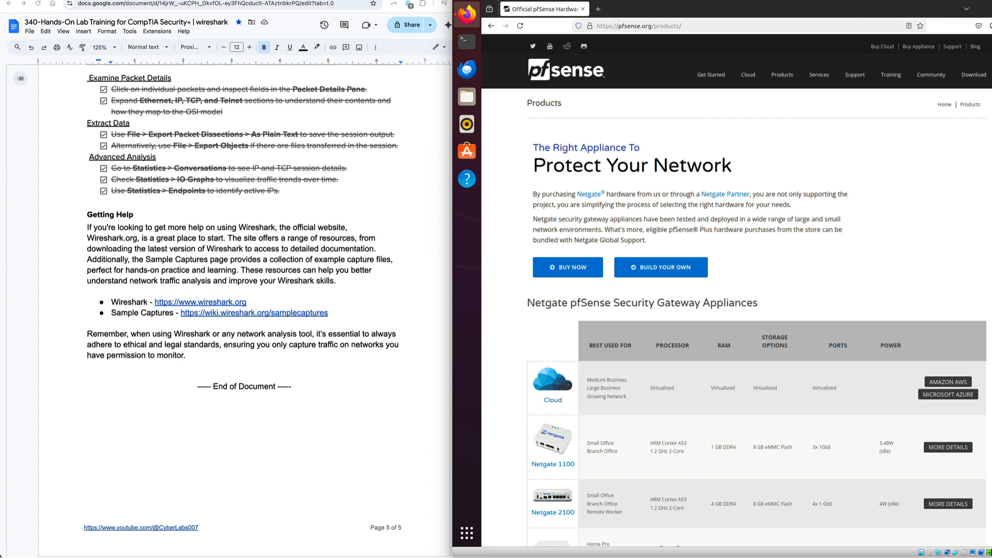
- Close the VM's pfSense browser window, scroll the checklist up to its title, and return to wireshark.org
scroll(241, 304, up, 1)
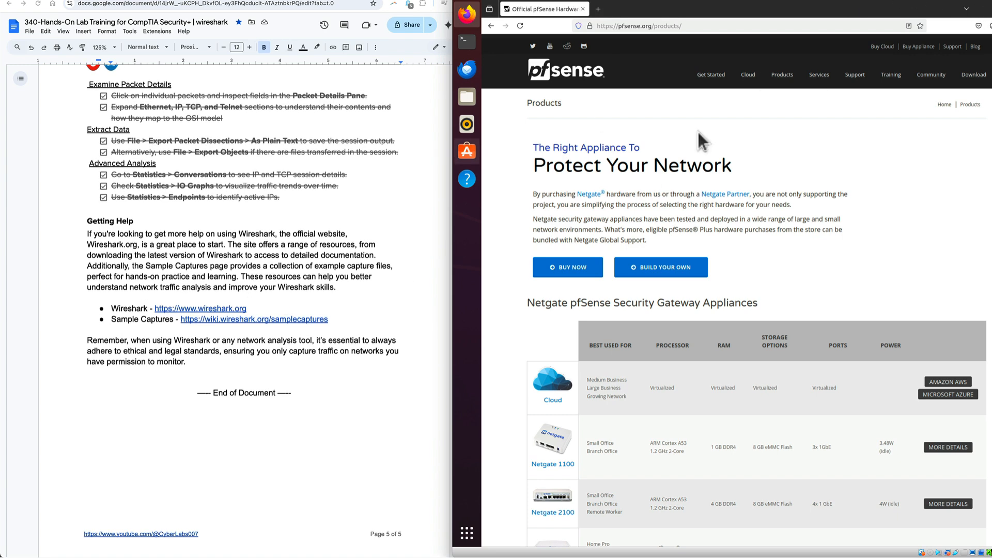
click(990, 9)
scroll(305, 209, up, 20)
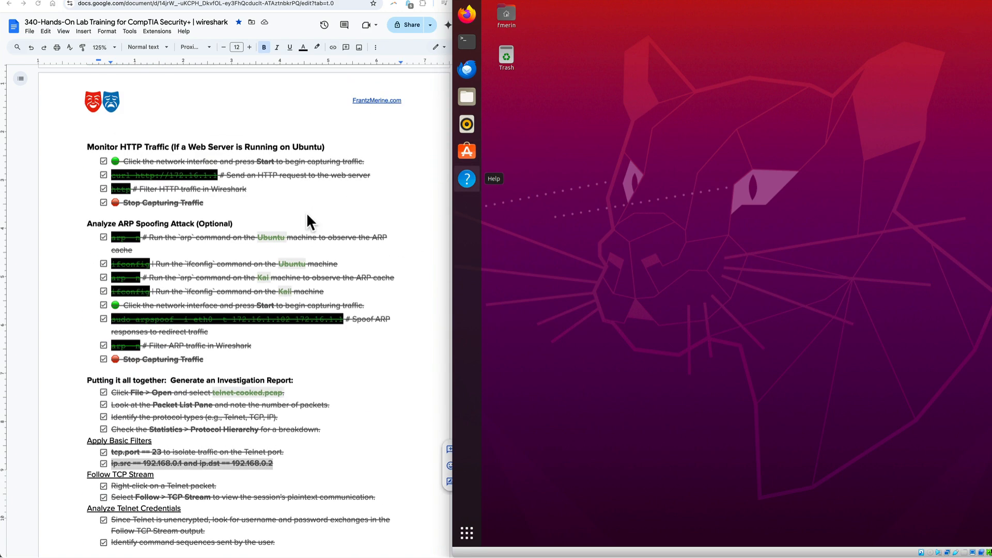
scroll(307, 216, up, 5)
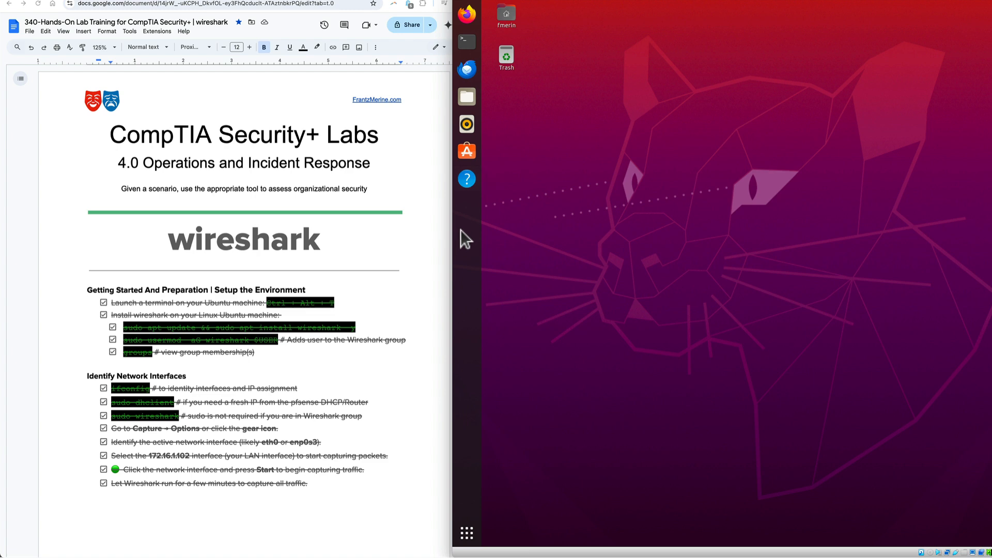
click(362, 0)
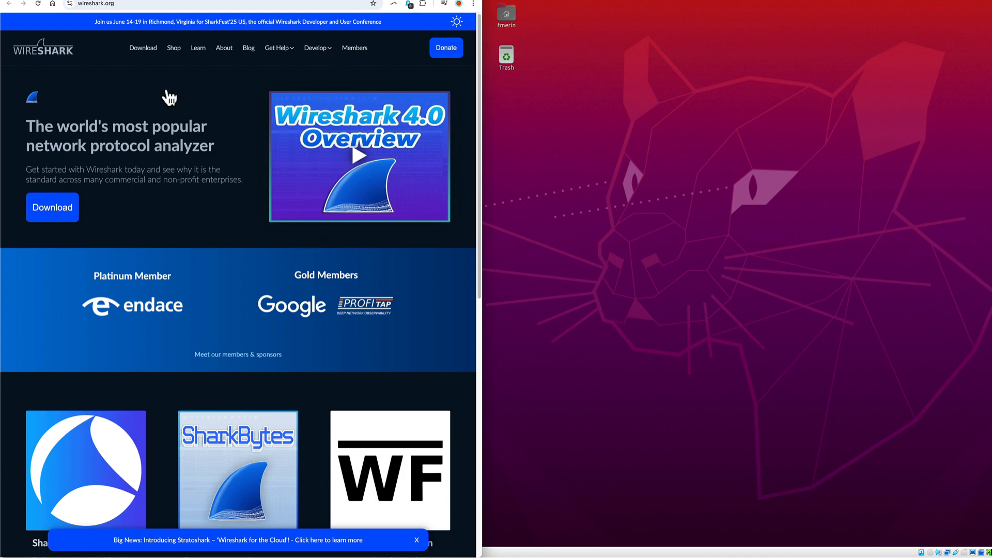
- Go to the Documentation page from the wireshark.org footer and view its Wireshark Training videos
scroll(255, 354, down, 10)
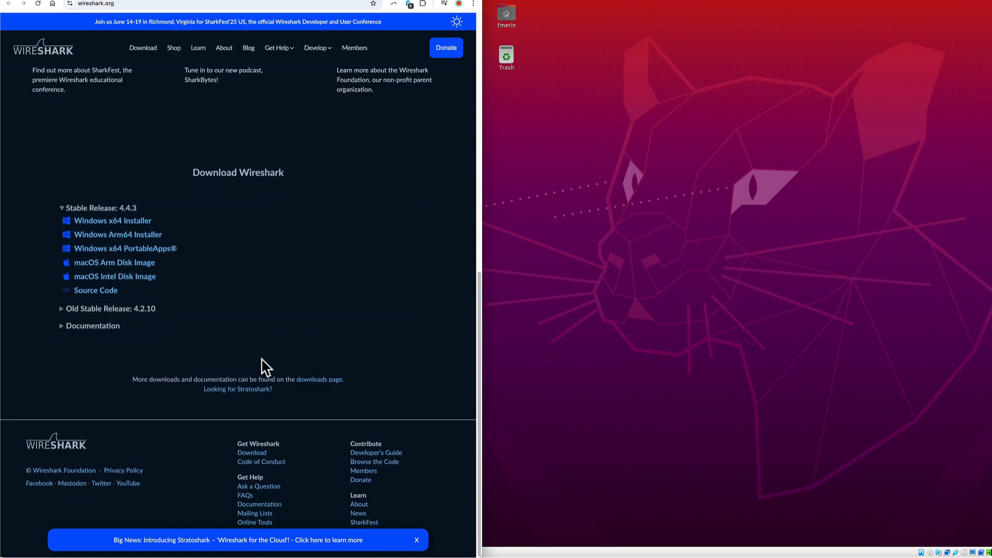
click(254, 506)
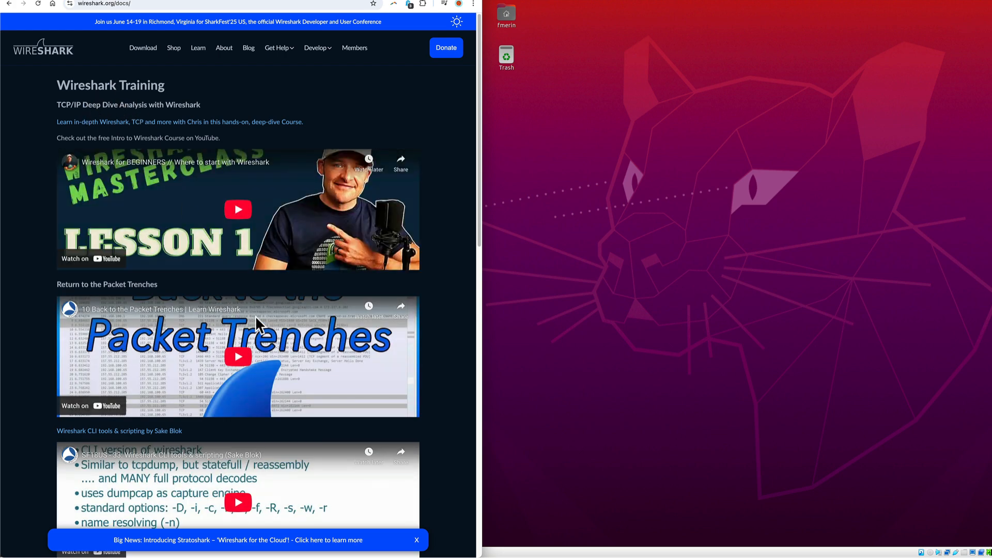
scroll(276, 321, down, 3)
scroll(277, 321, up, 3)
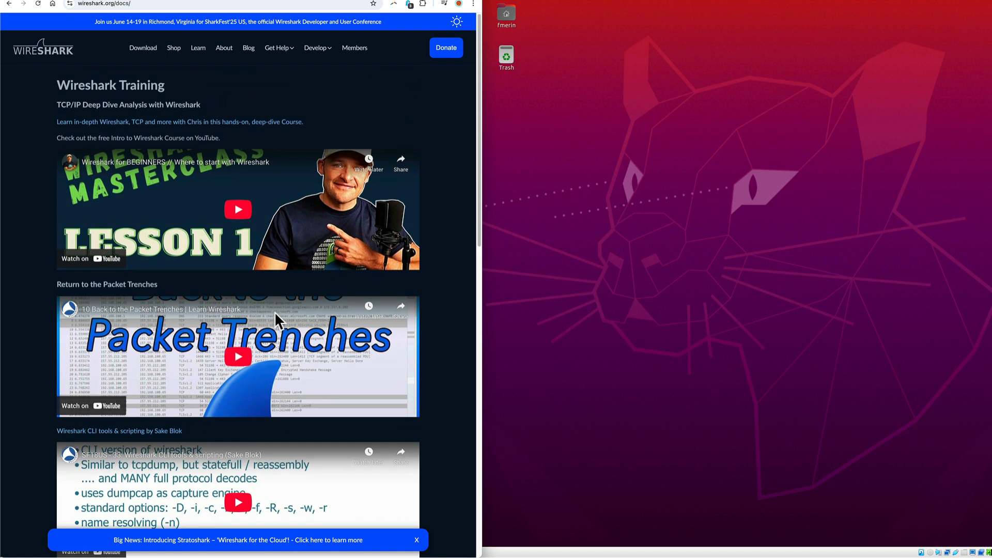